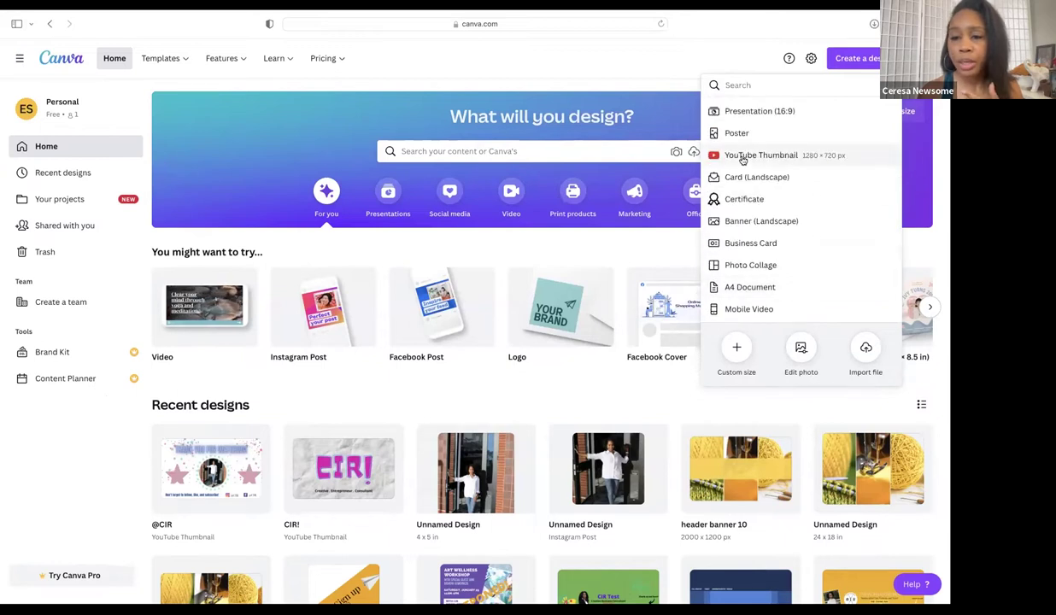
Step: Create a new YouTube Thumbnail design and fill its blank page with the light lime green default color
click(743, 157)
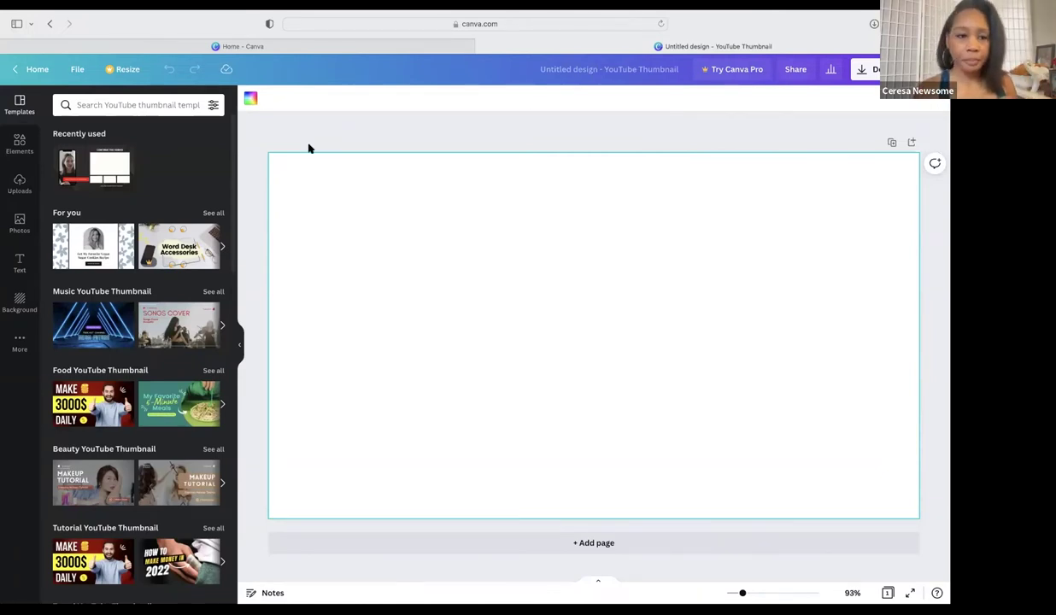
click(250, 100)
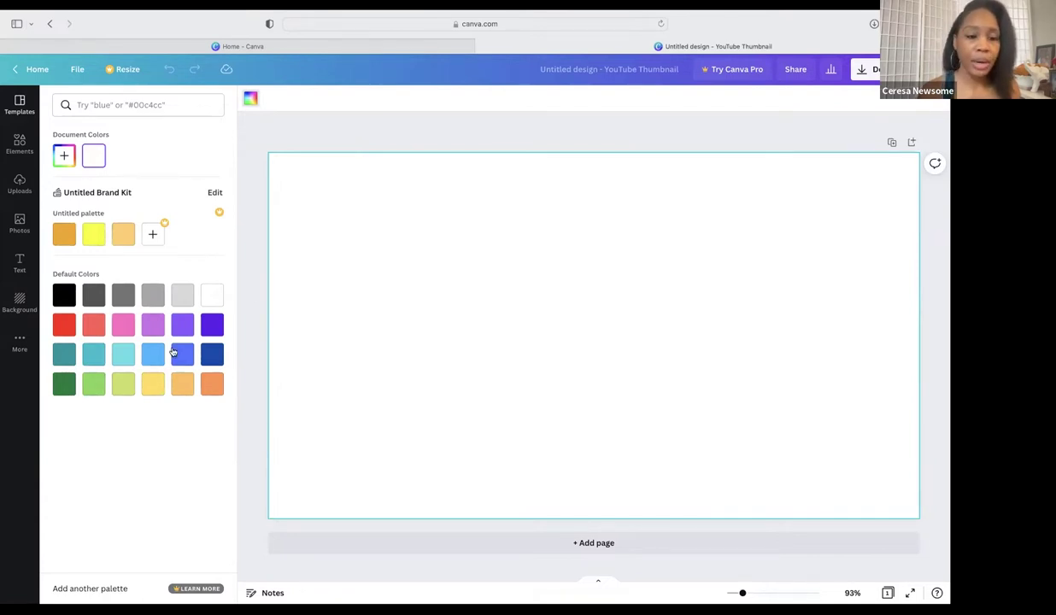
click(127, 389)
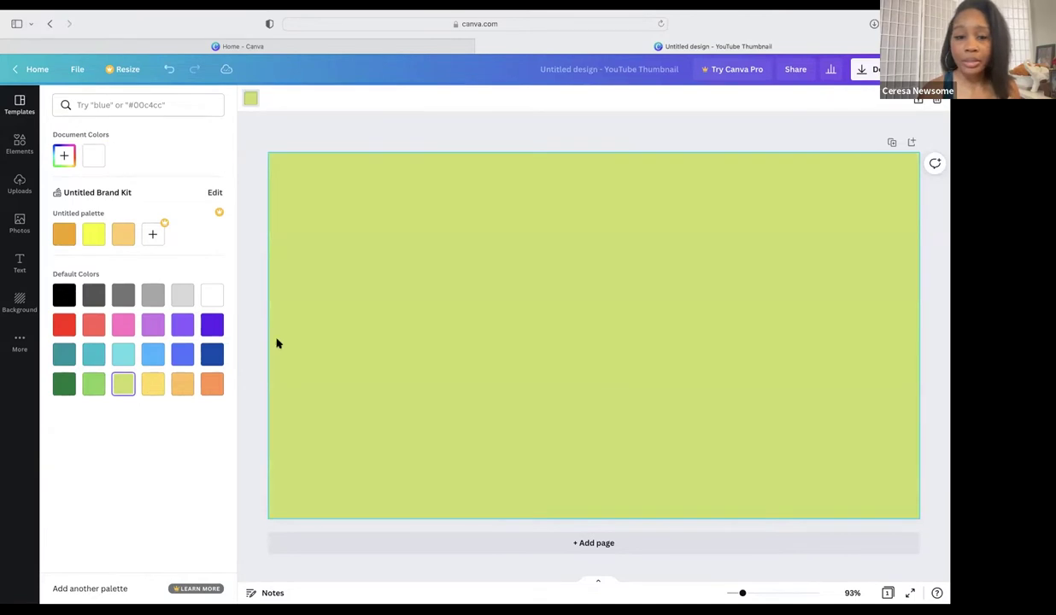
click(286, 129)
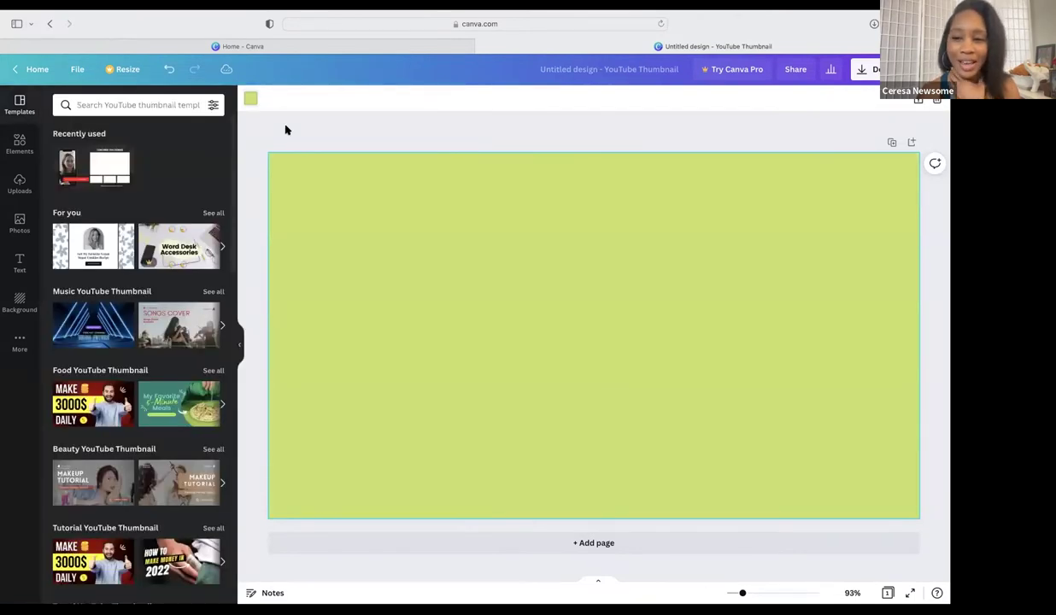
Step: Search the YouTube thumbnail templates for "background"
click(143, 108)
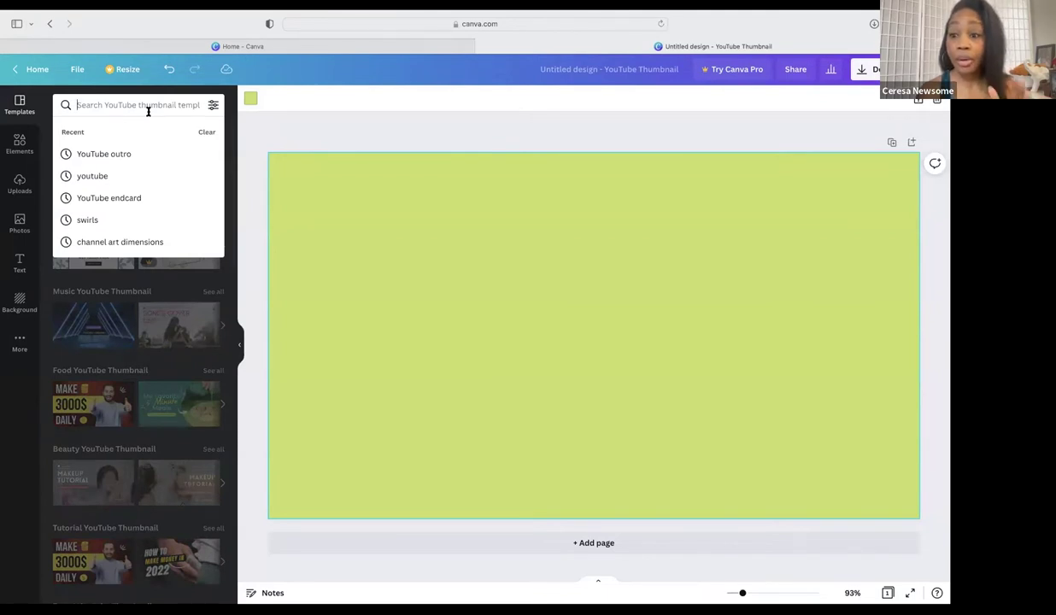
text(bac)
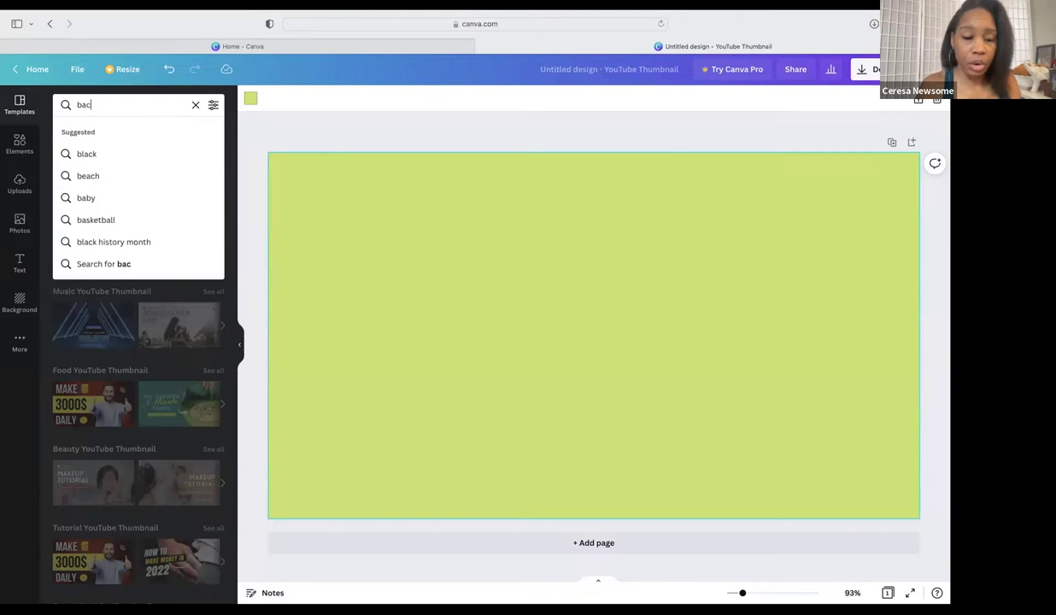
text(kgo)
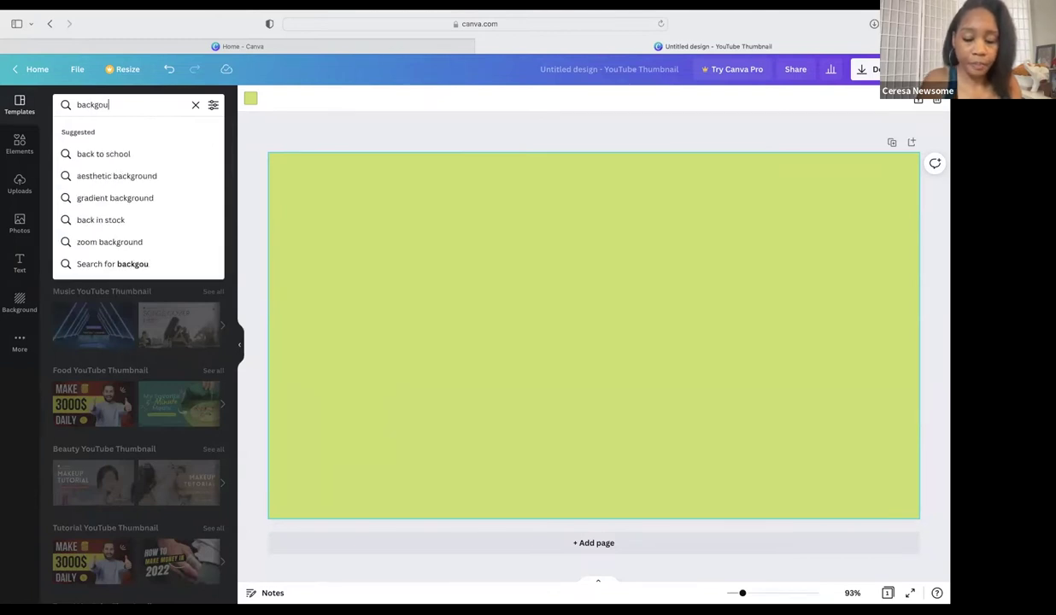
key(BackSpace)
text(round)
key(Return)
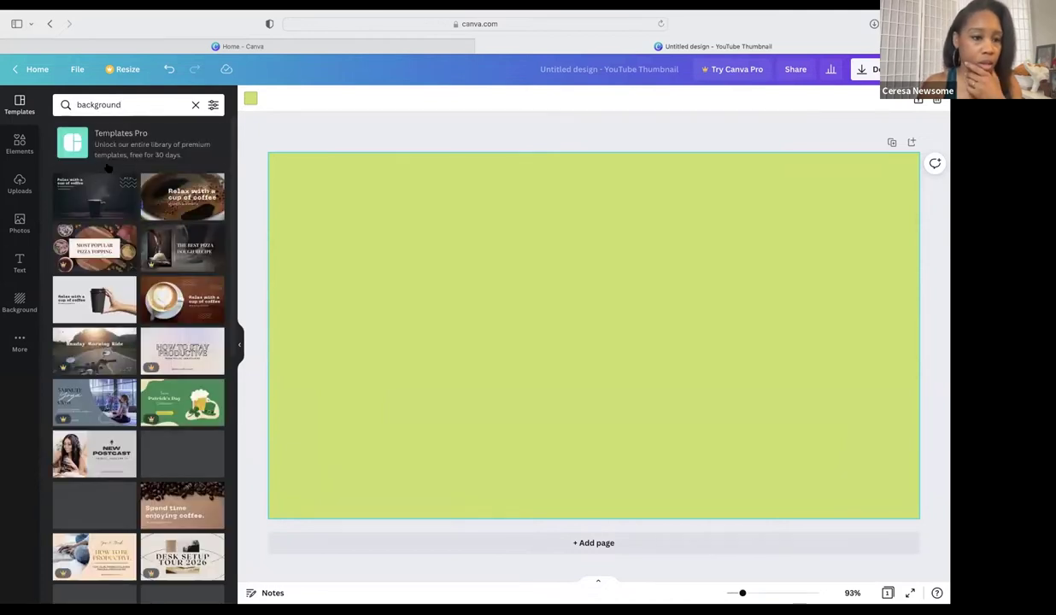
Step: Search the elements for "background" and make the blue and yellow geometric paper image fill the page as its background
click(19, 142)
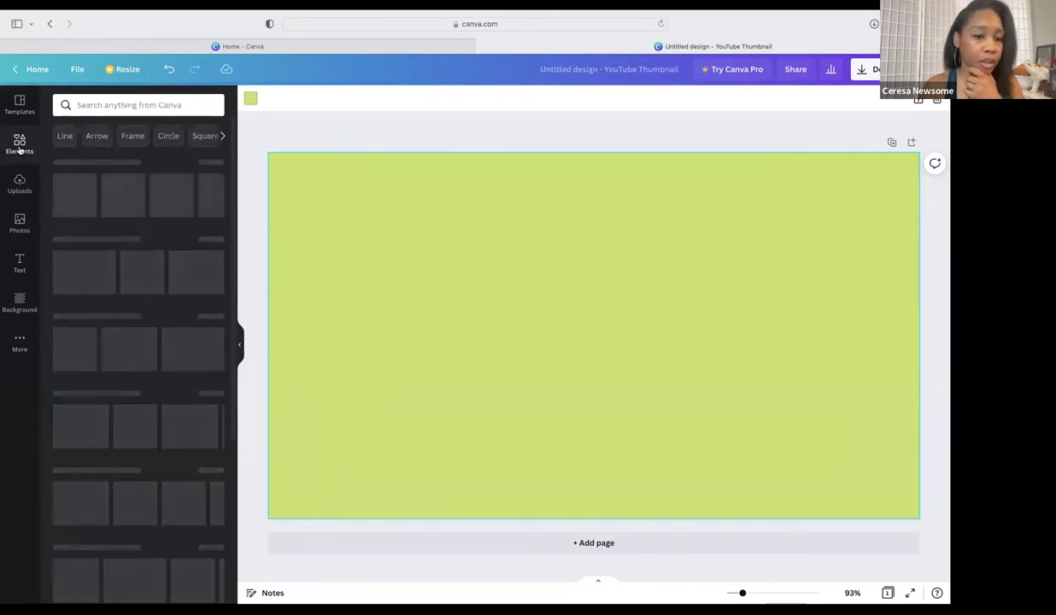
click(128, 103)
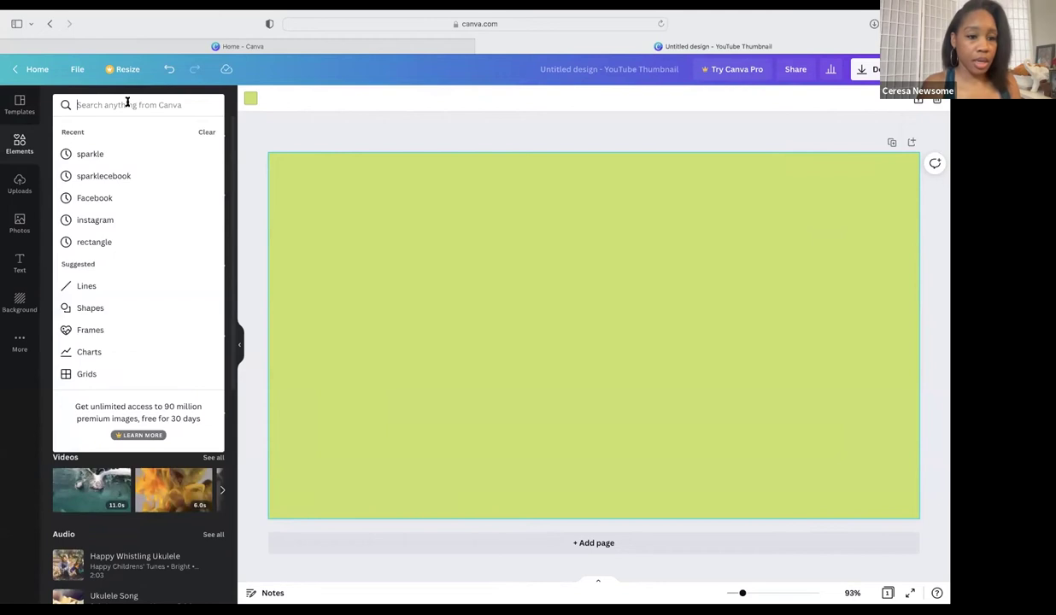
text(background)
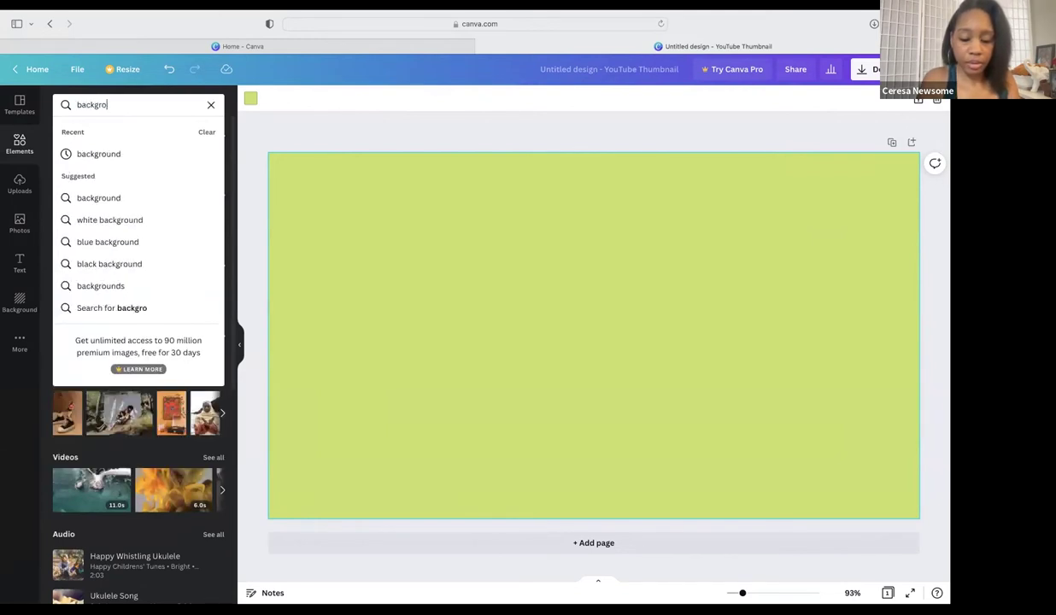
key(Return)
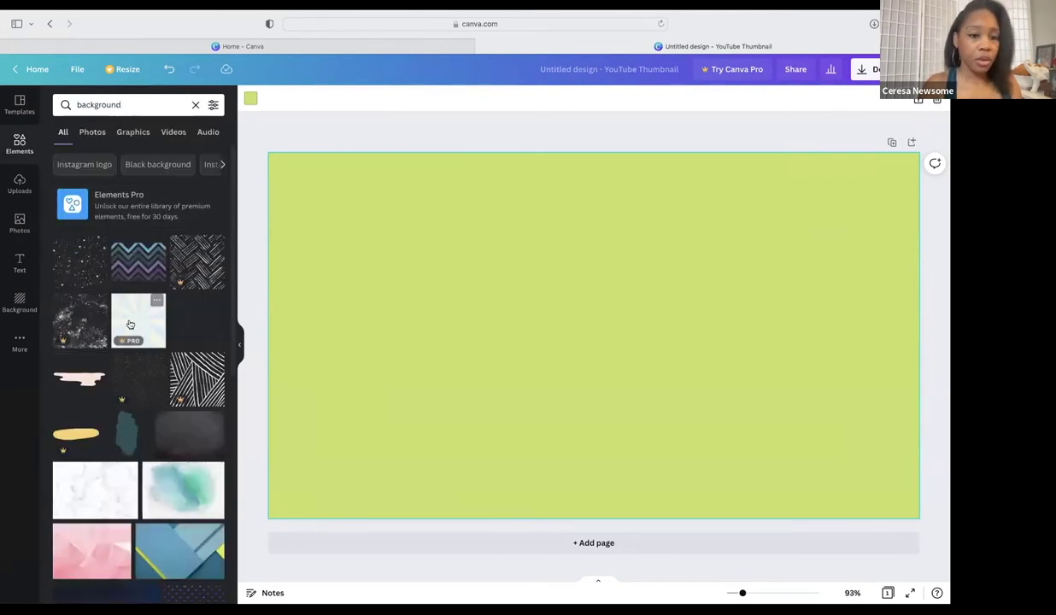
scroll(130, 325, down, 1)
scroll(130, 324, down, 5)
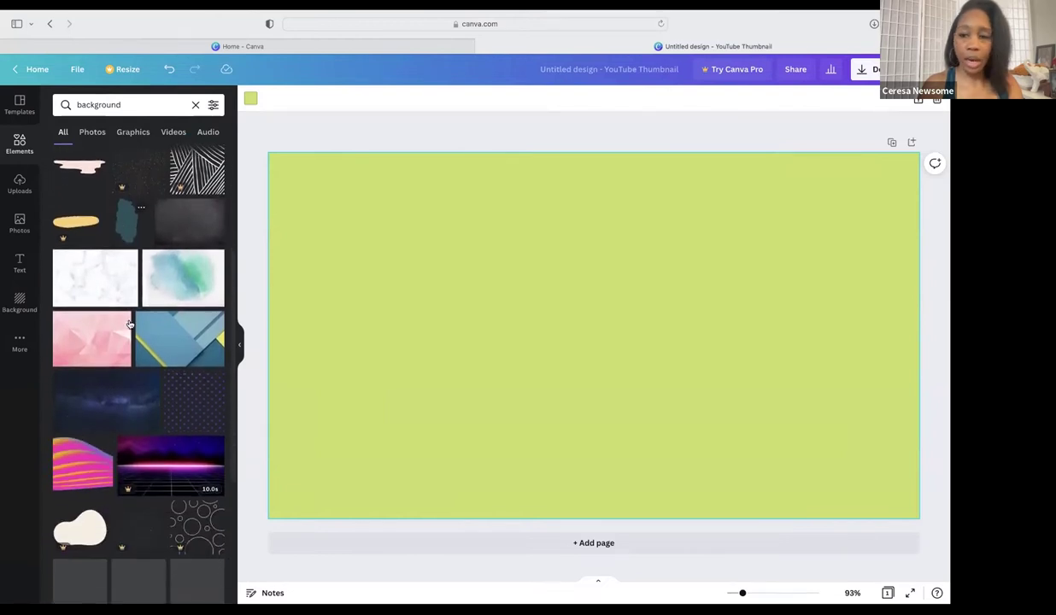
scroll(130, 324, down, 3)
scroll(137, 234, up, 2)
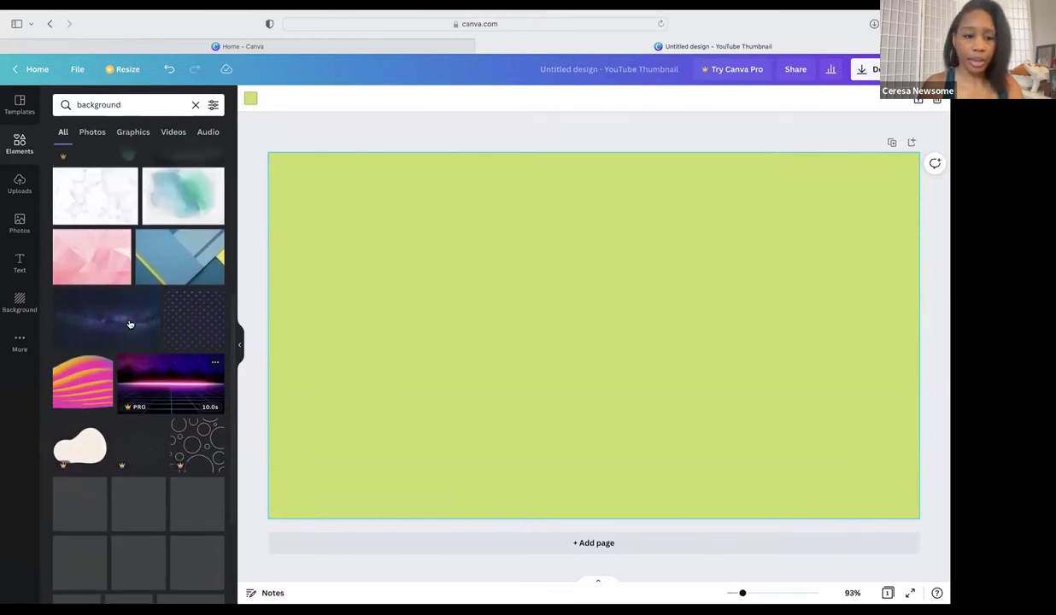
drag(179, 264, 99, 272)
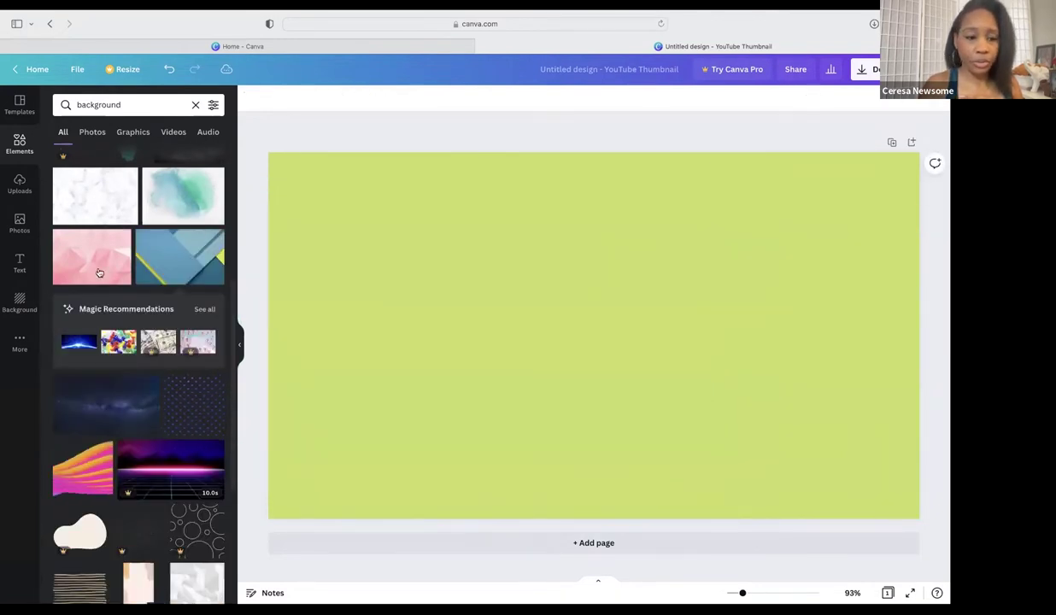
drag(178, 258, 276, 208)
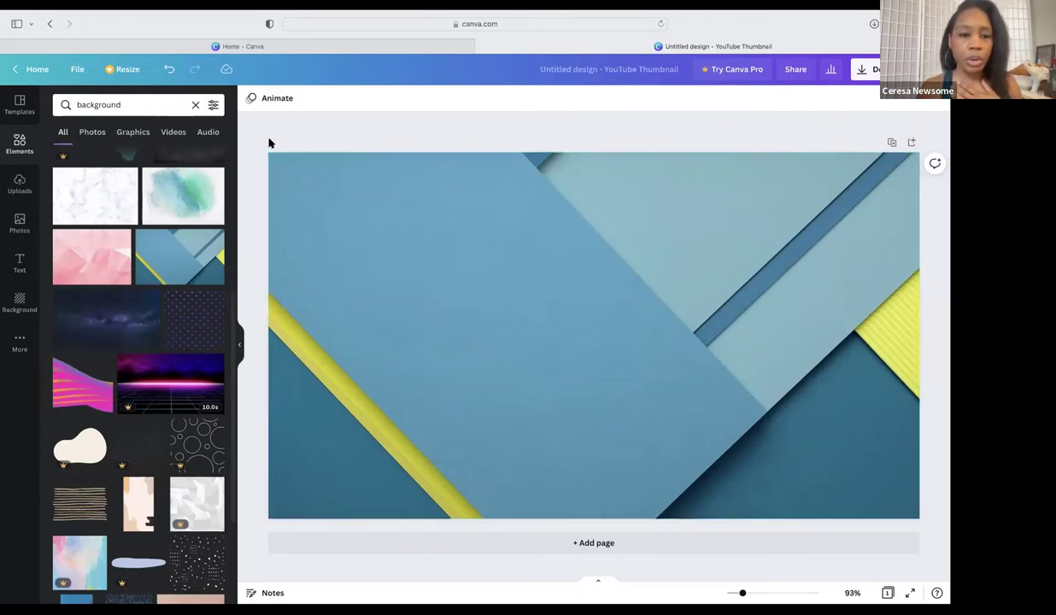
Step: Examine the ready-made font combinations available for text on the thumbnail
click(21, 265)
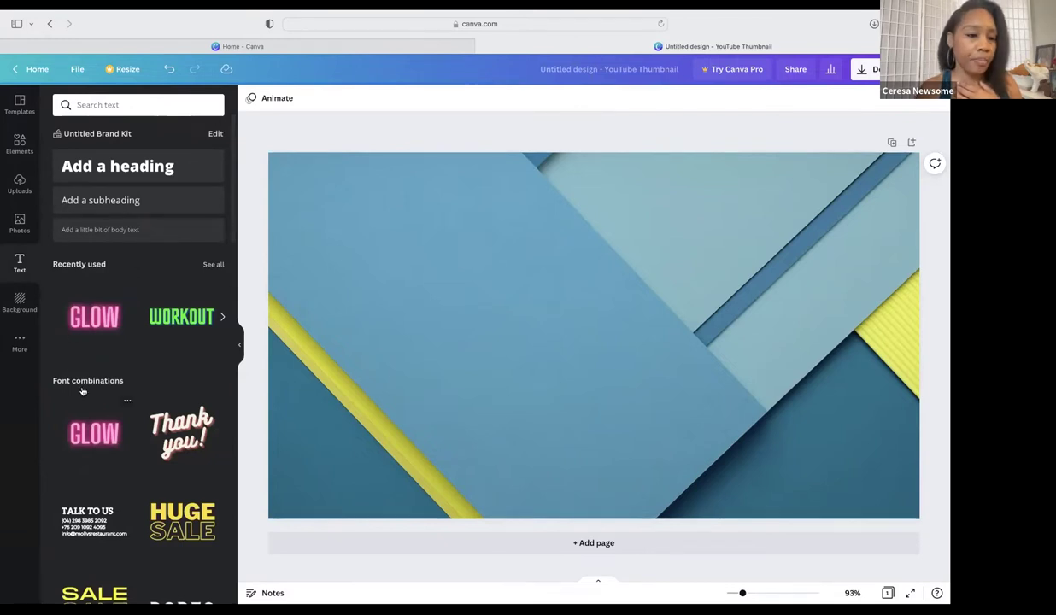
scroll(82, 391, down, 2)
scroll(82, 391, down, 3)
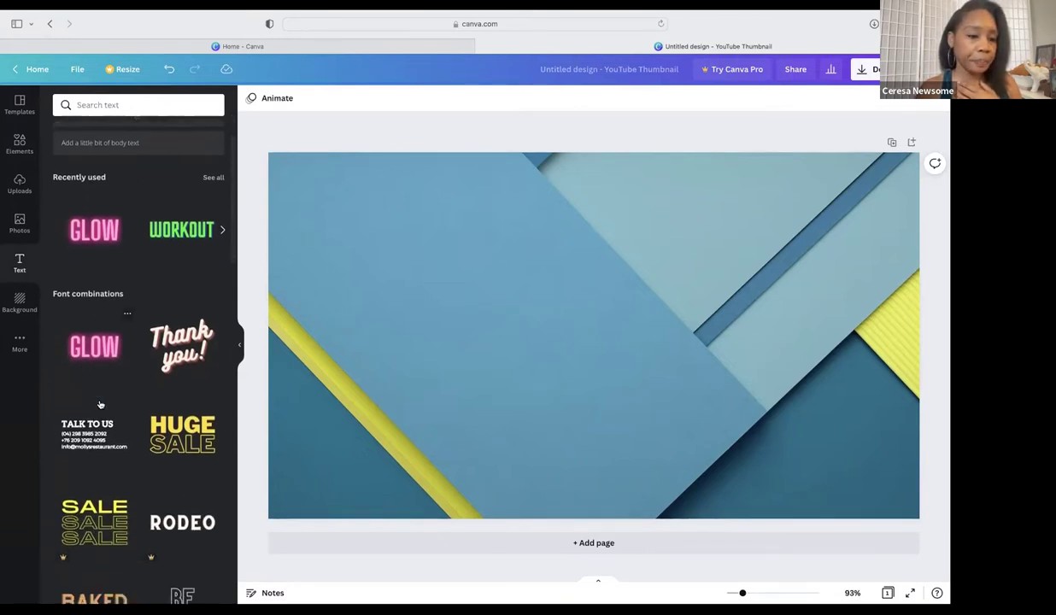
scroll(100, 405, down, 3)
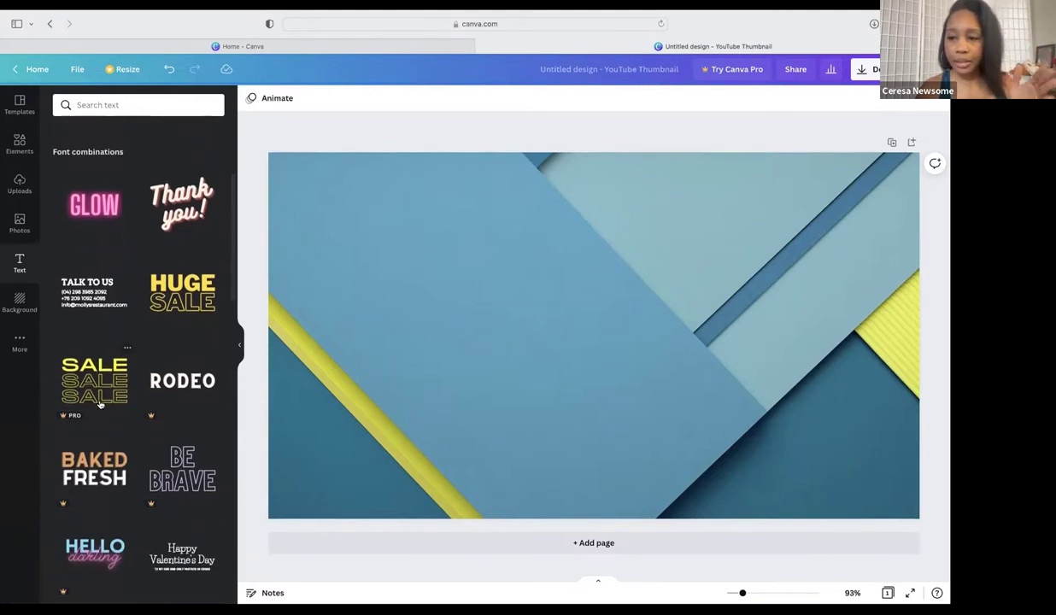
scroll(100, 405, down, 5)
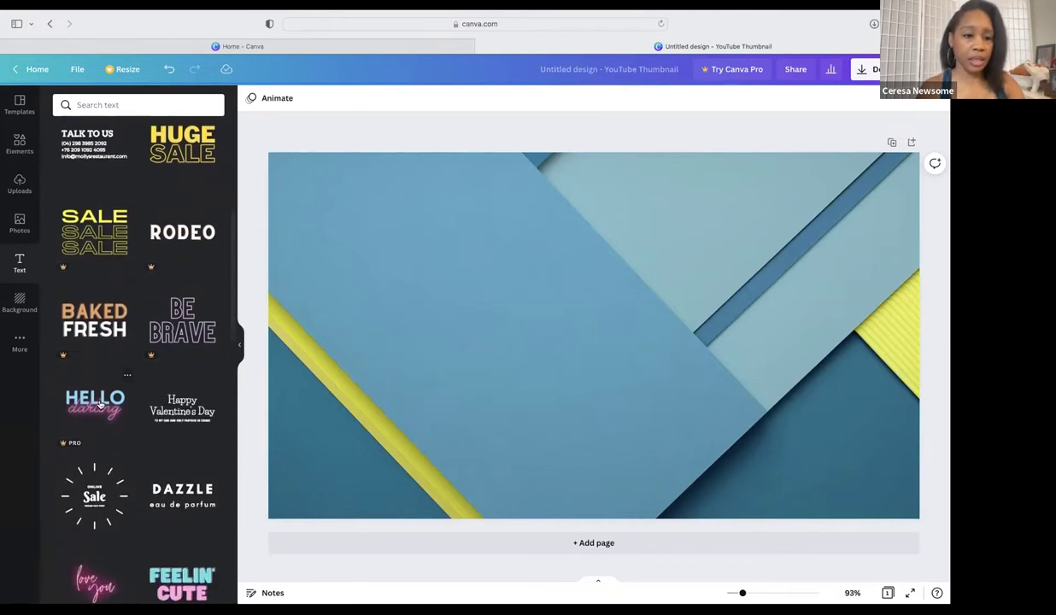
scroll(100, 405, down, 3)
scroll(100, 405, down, 4)
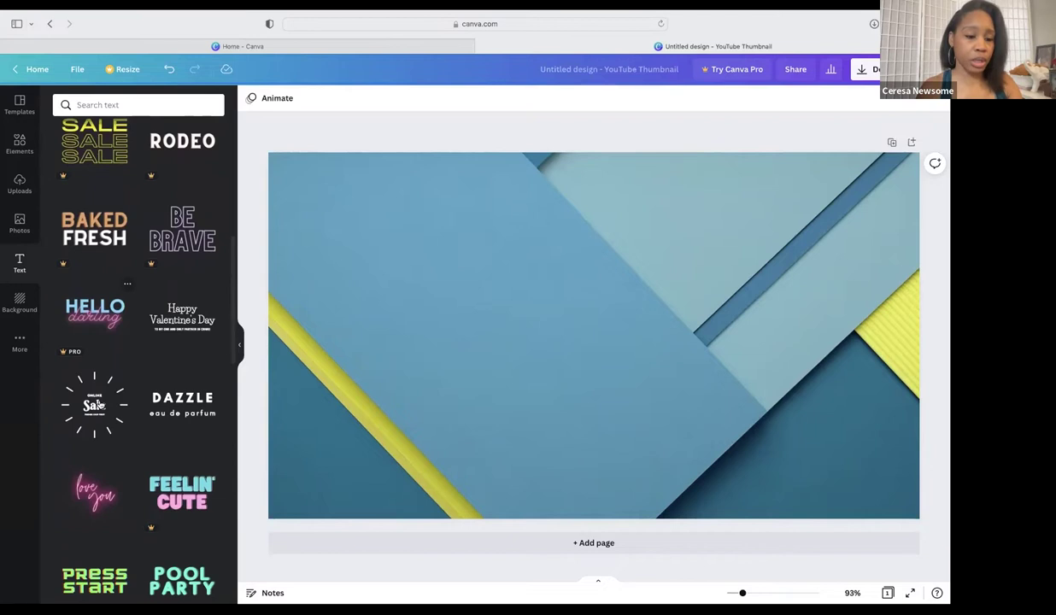
scroll(98, 408, up, 3)
scroll(99, 406, up, 12)
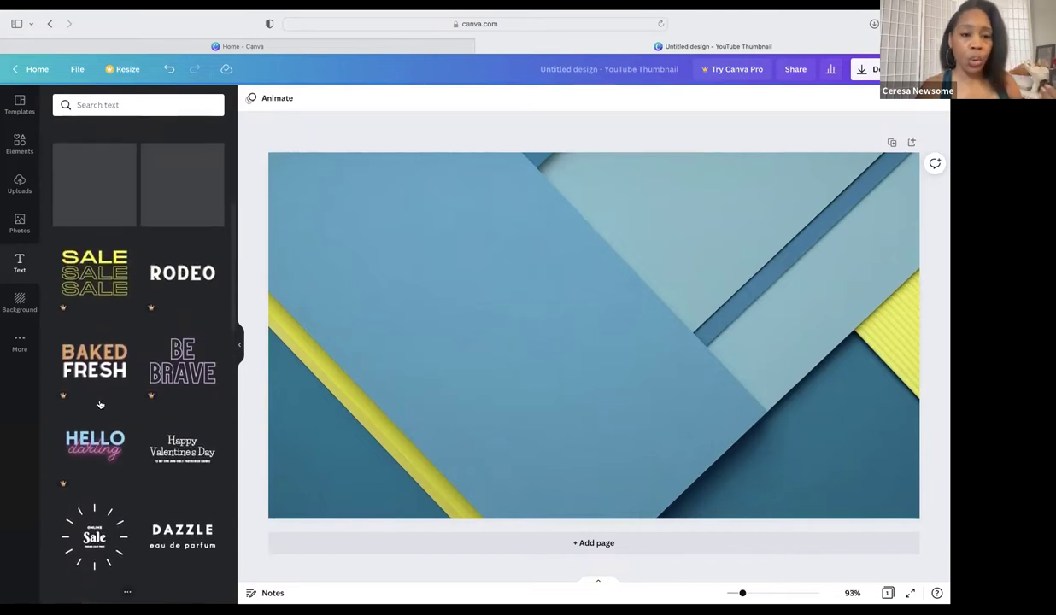
scroll(100, 405, up, 1)
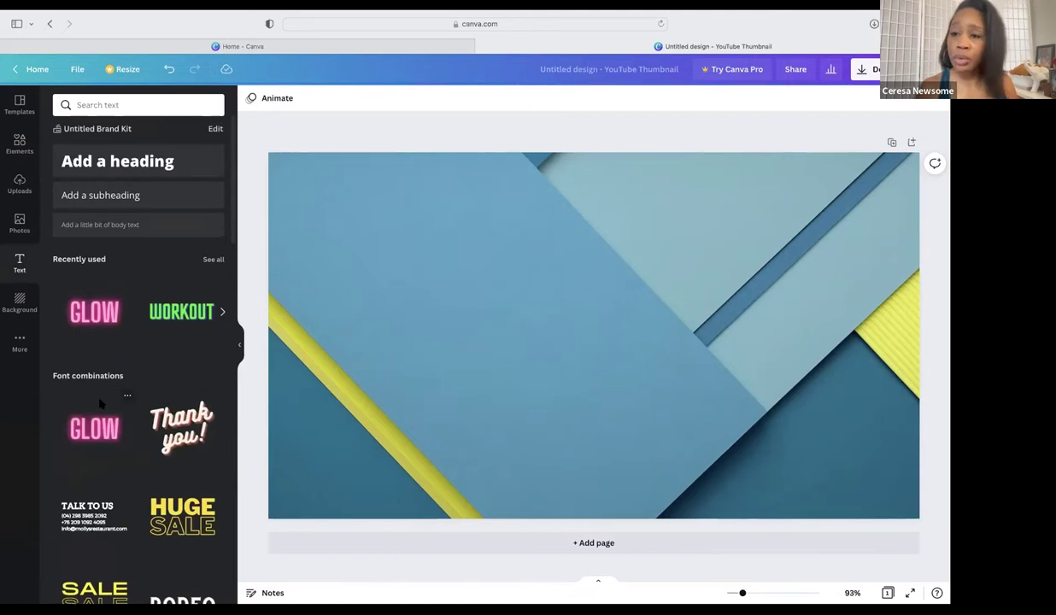
scroll(100, 404, up, 1)
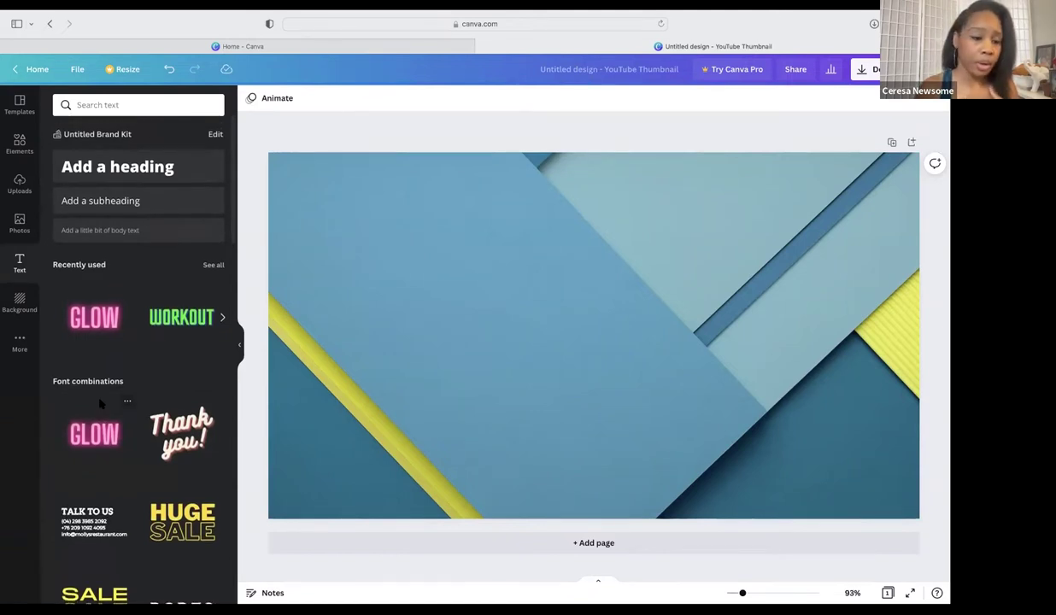
Step: Add the pink "player one" font combination to the center of the thumbnail
scroll(100, 405, down, 4)
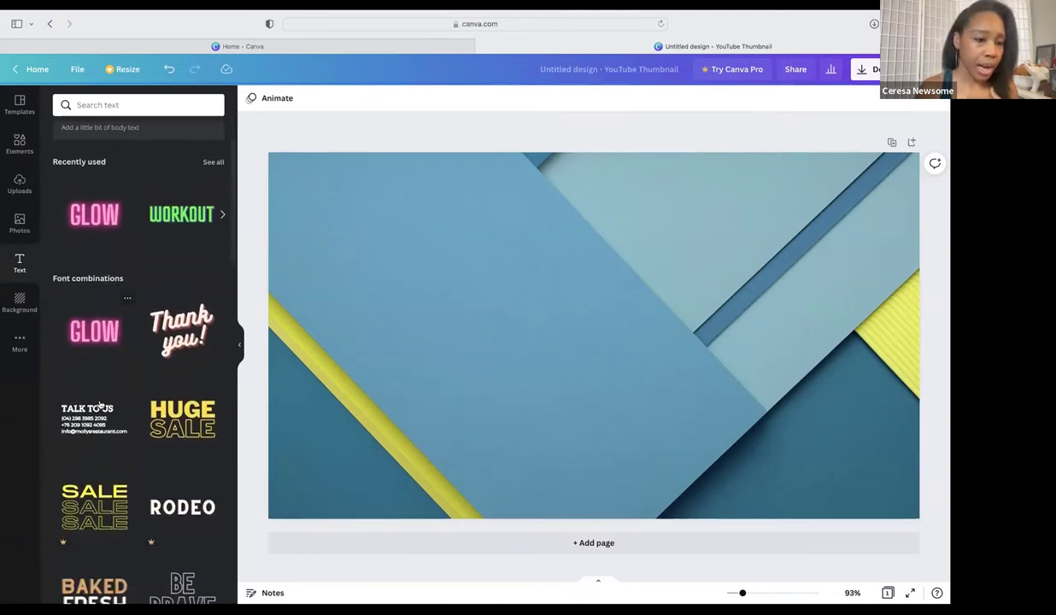
scroll(100, 406, down, 6)
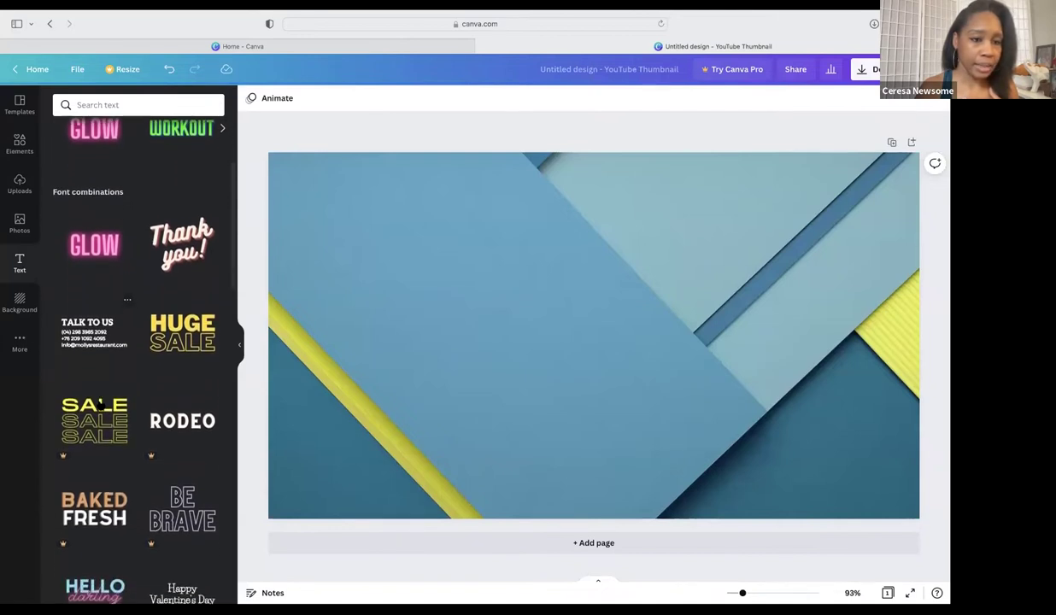
scroll(100, 405, down, 6)
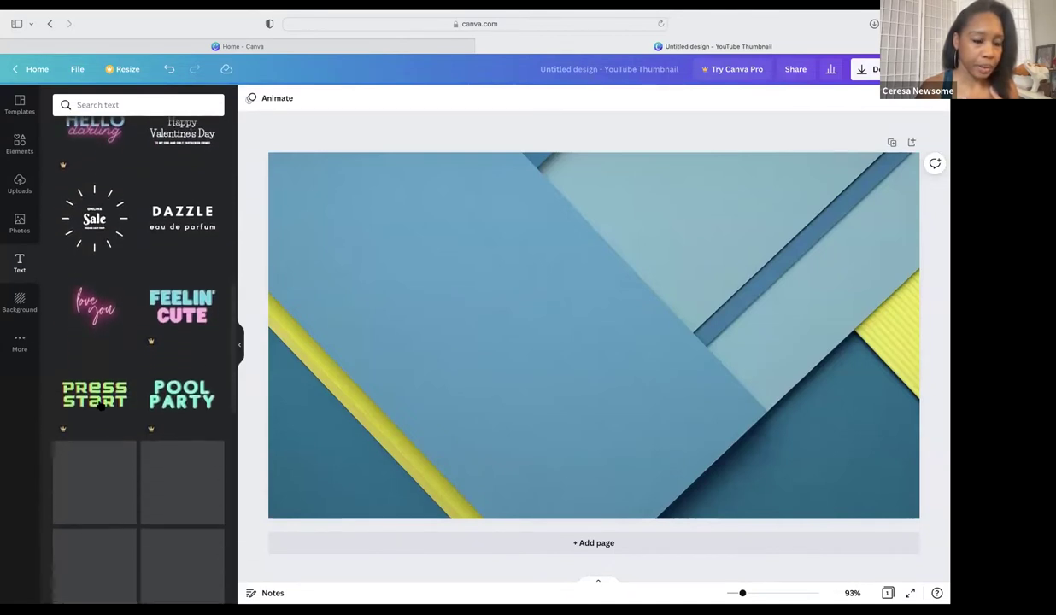
scroll(100, 406, down, 10)
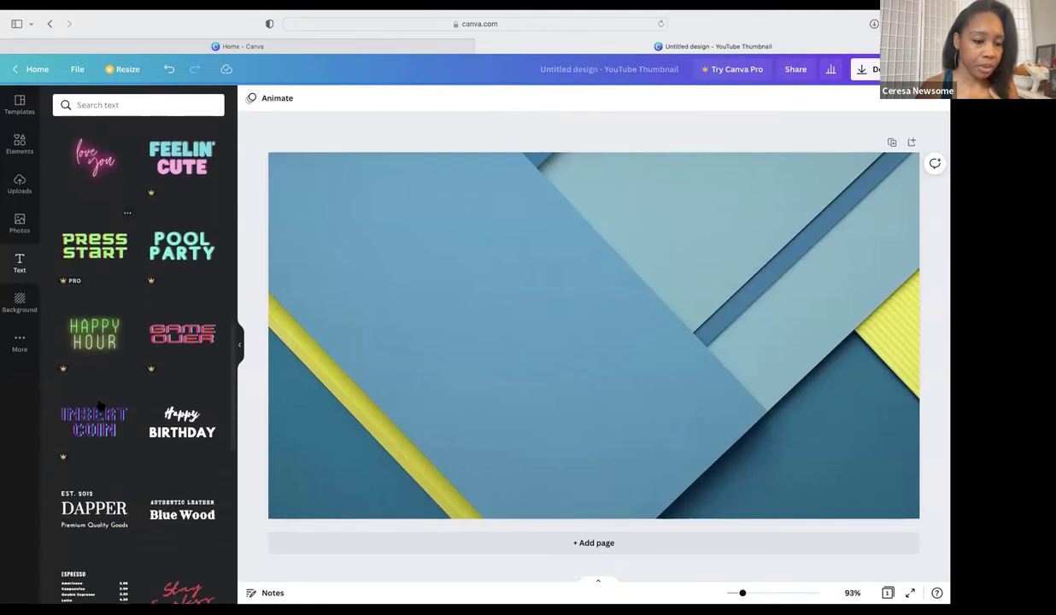
scroll(100, 406, down, 2)
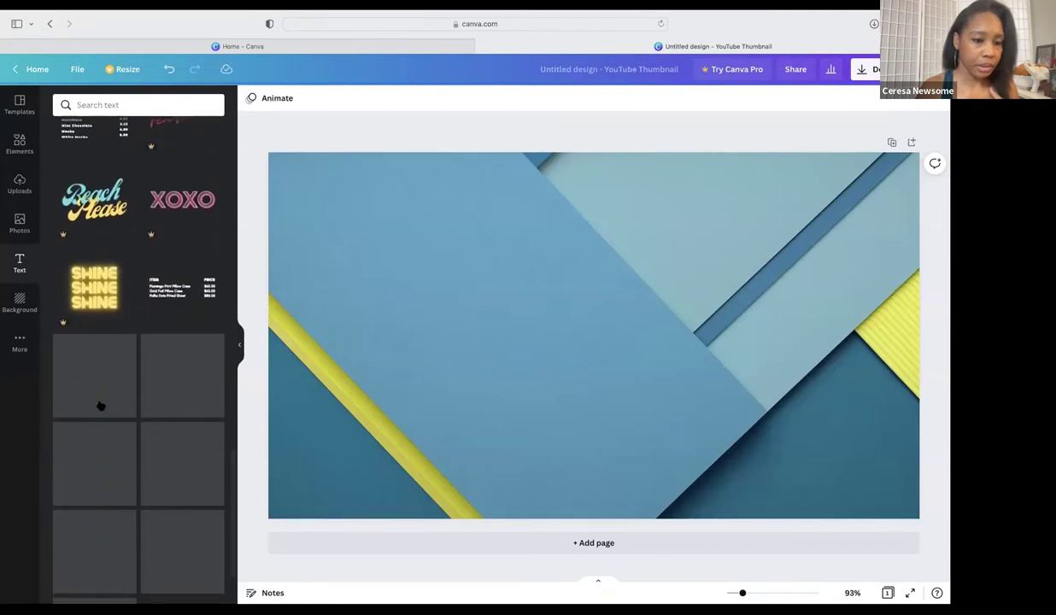
scroll(100, 406, down, 2)
scroll(100, 406, down, 5)
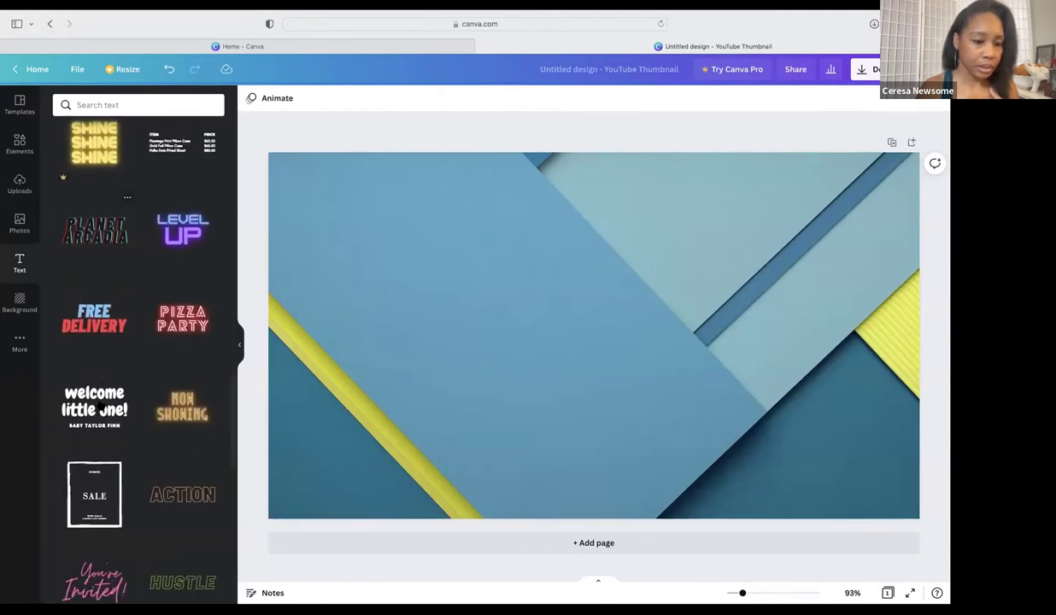
scroll(100, 405, down, 3)
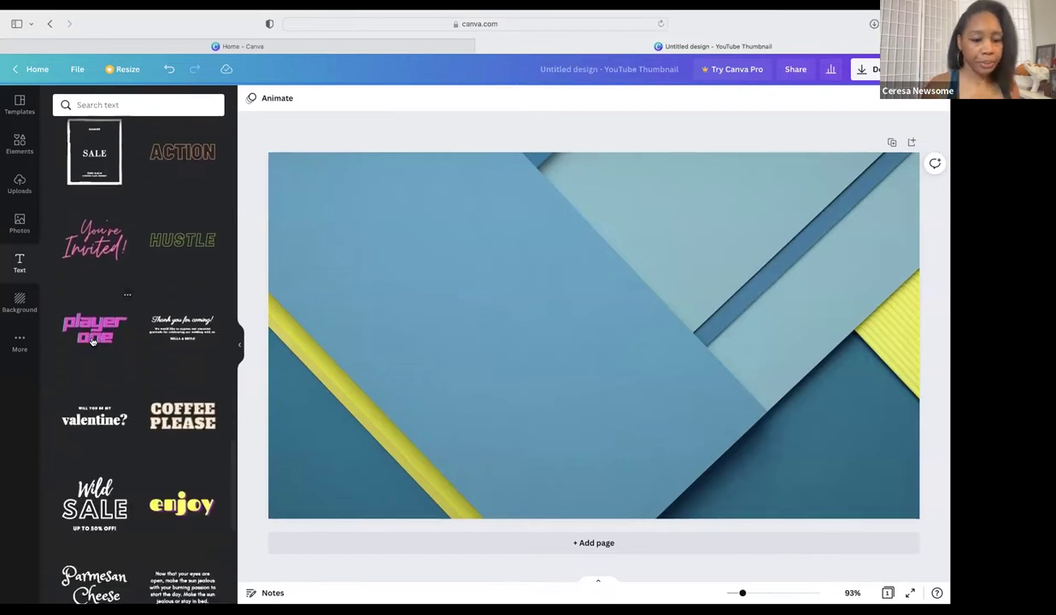
drag(92, 340, 360, 255)
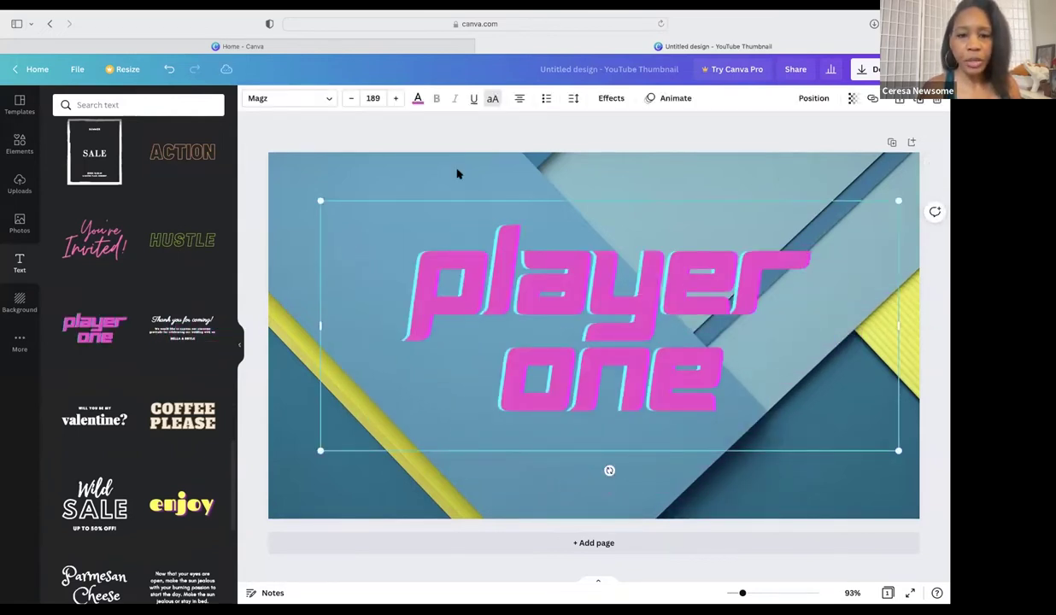
Step: Change the "player one" text color to the bright yellow from the brand kit palette
click(418, 99)
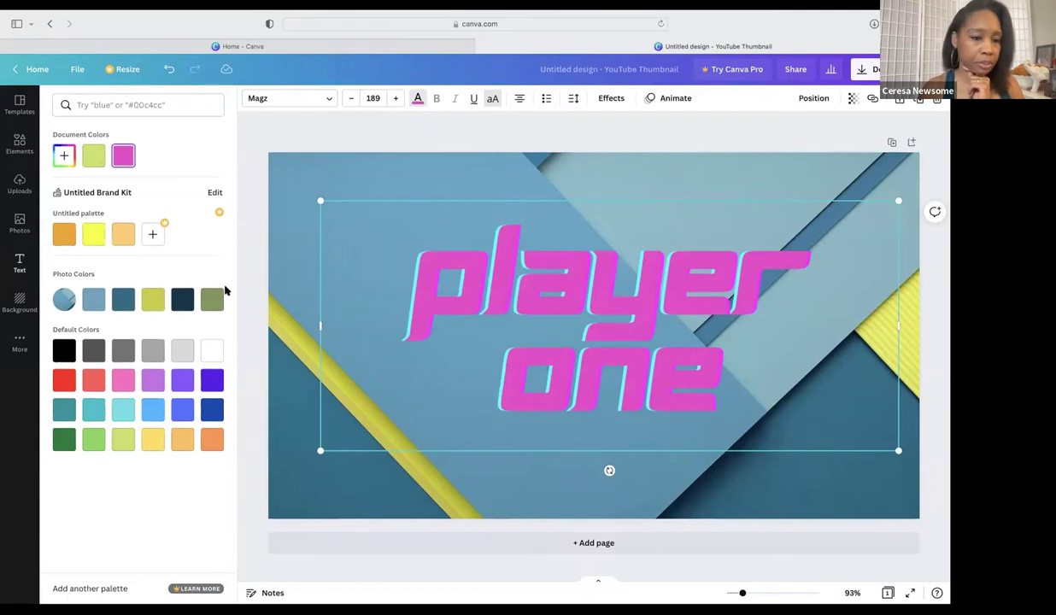
click(94, 237)
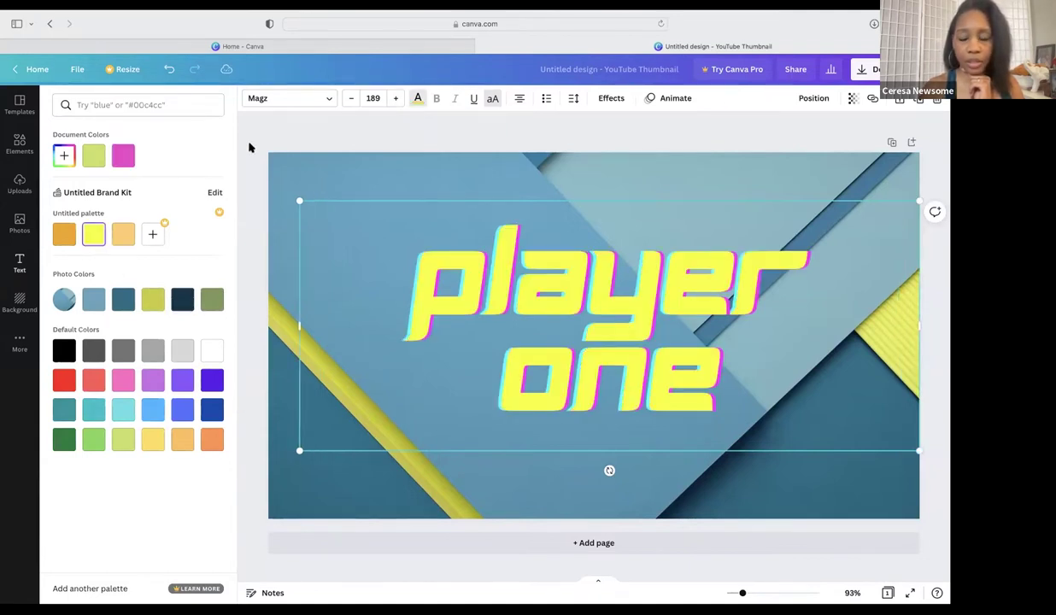
key(Escape)
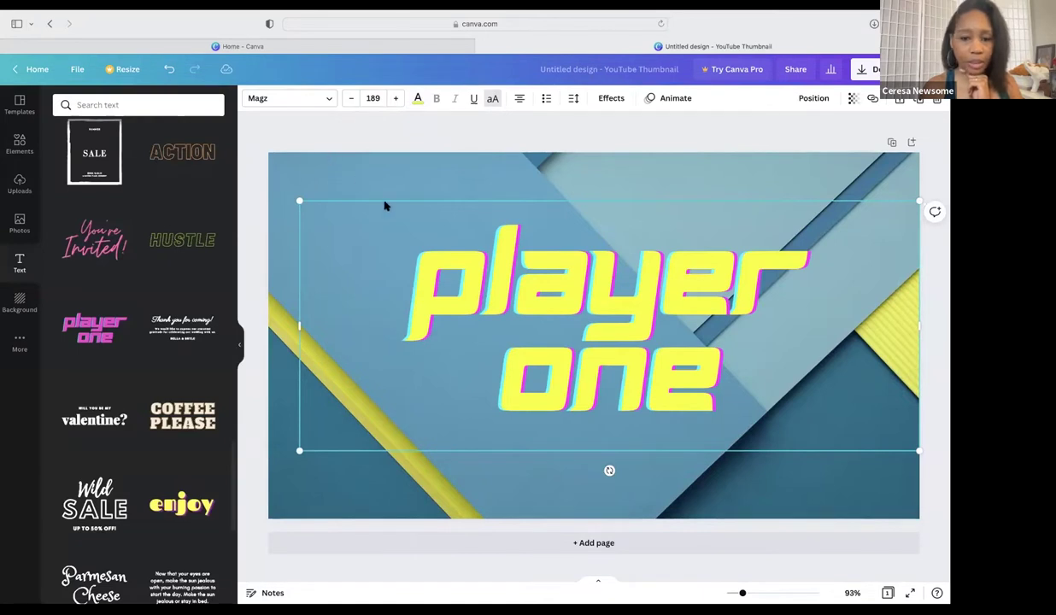
Step: Replace the yellow "player one" text with "cir!"
click(718, 377)
drag(714, 376, 429, 286)
text(cir)
key(BackSpace)
key(BackSpace)
key(BackSpace)
text(cir)
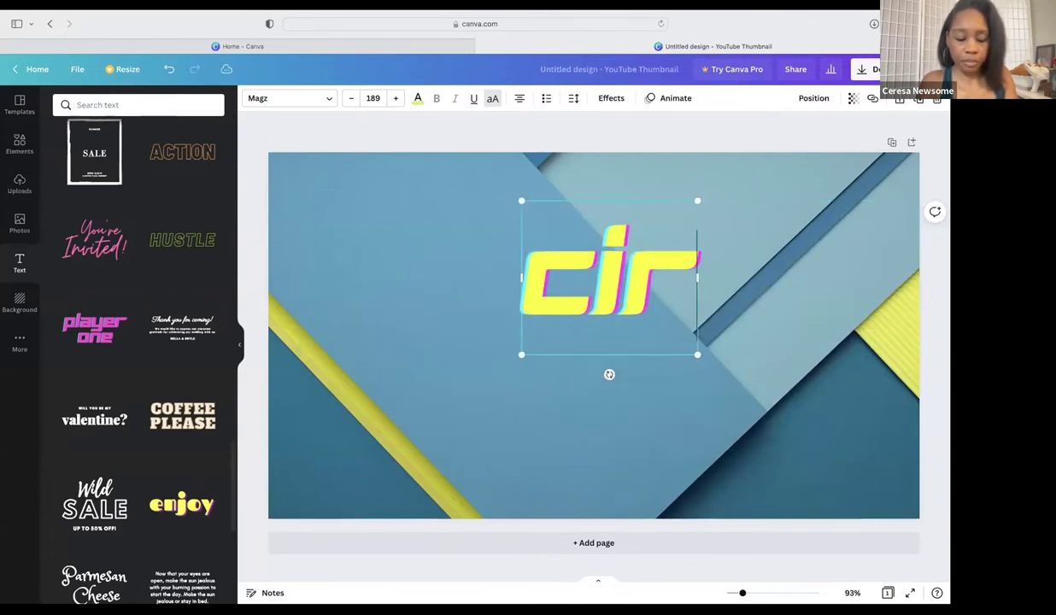
text(!)
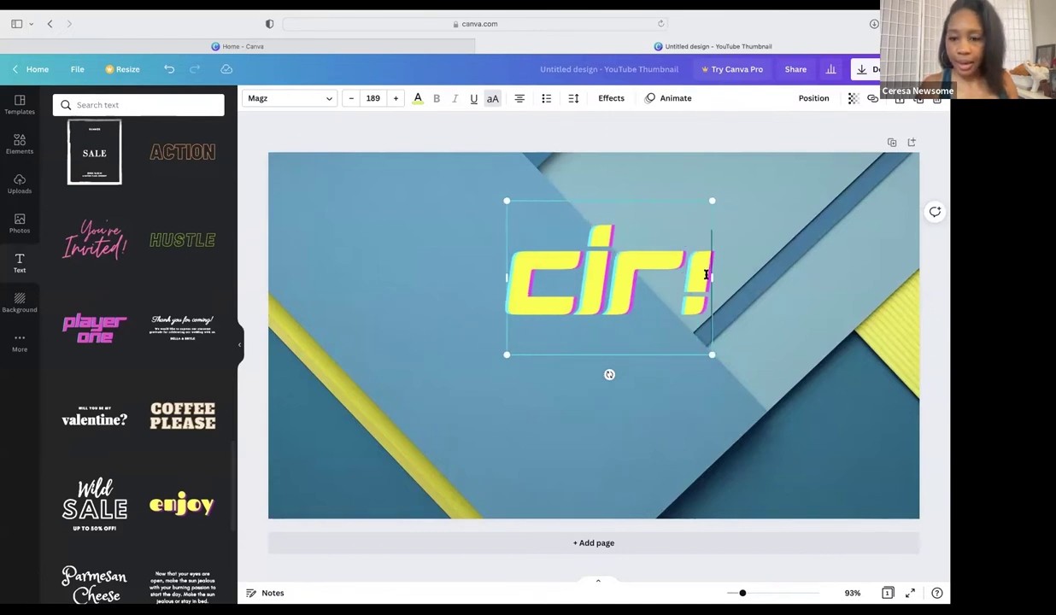
Step: Clear the yellow "cir!" text and add the purple "NOW OPEN" font combination to the thumbnail
drag(706, 274, 528, 256)
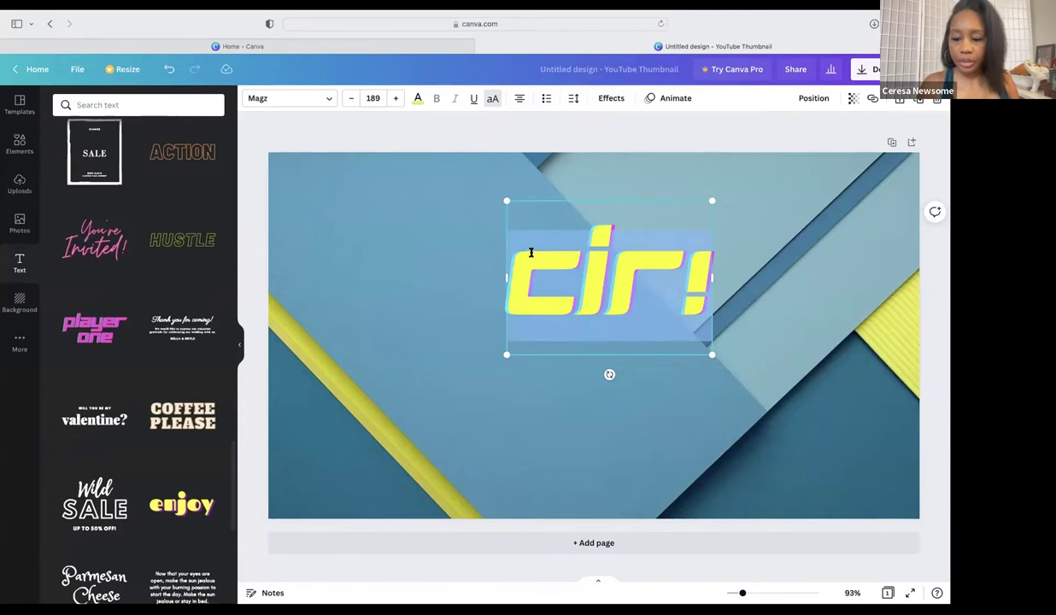
key(BackSpace)
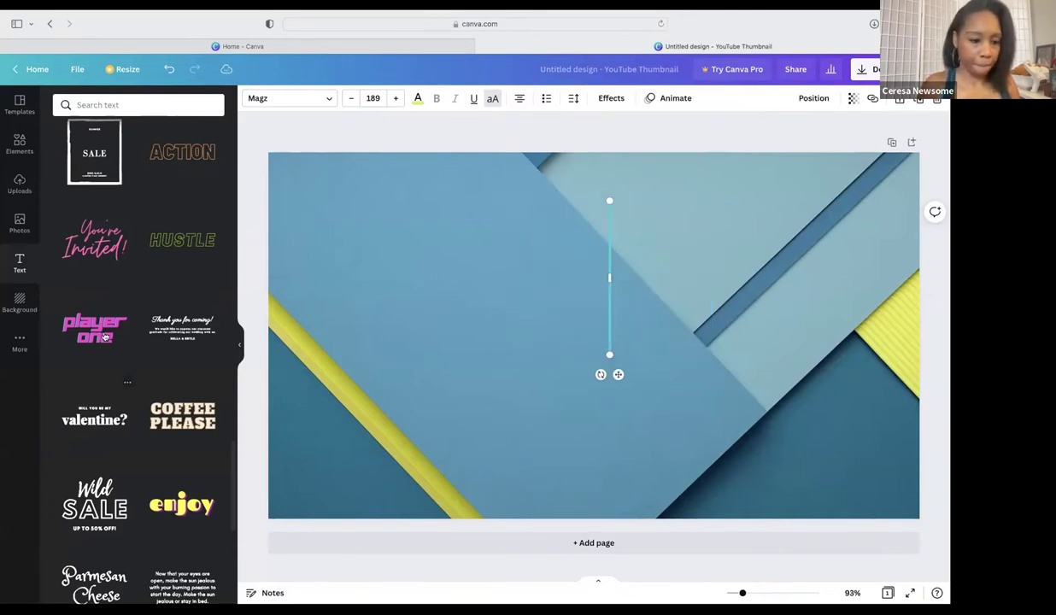
scroll(166, 509, down, 10)
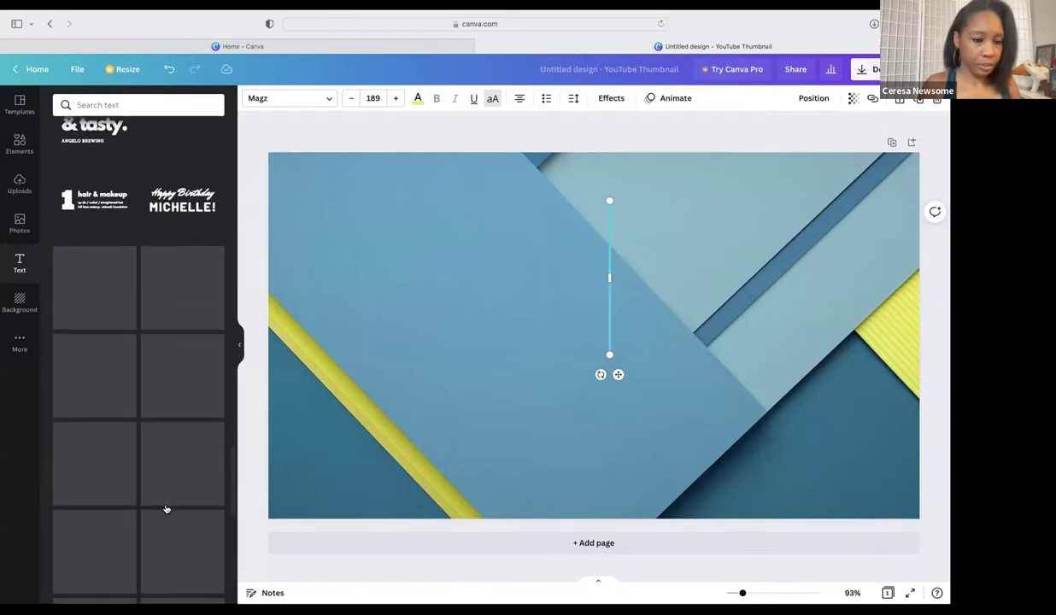
scroll(167, 509, down, 1)
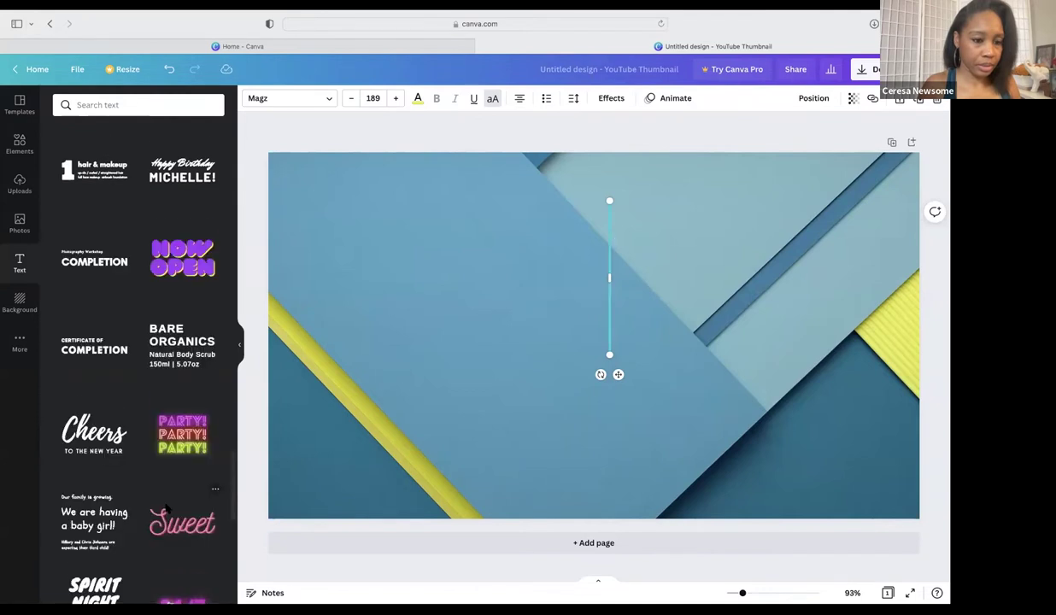
scroll(167, 510, down, 2)
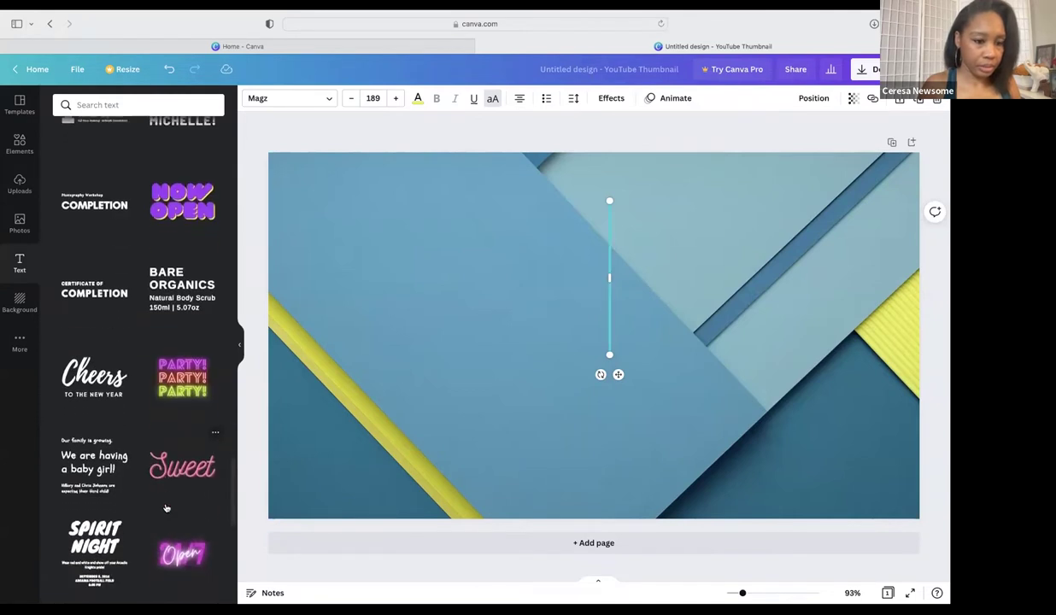
scroll(167, 508, up, 1)
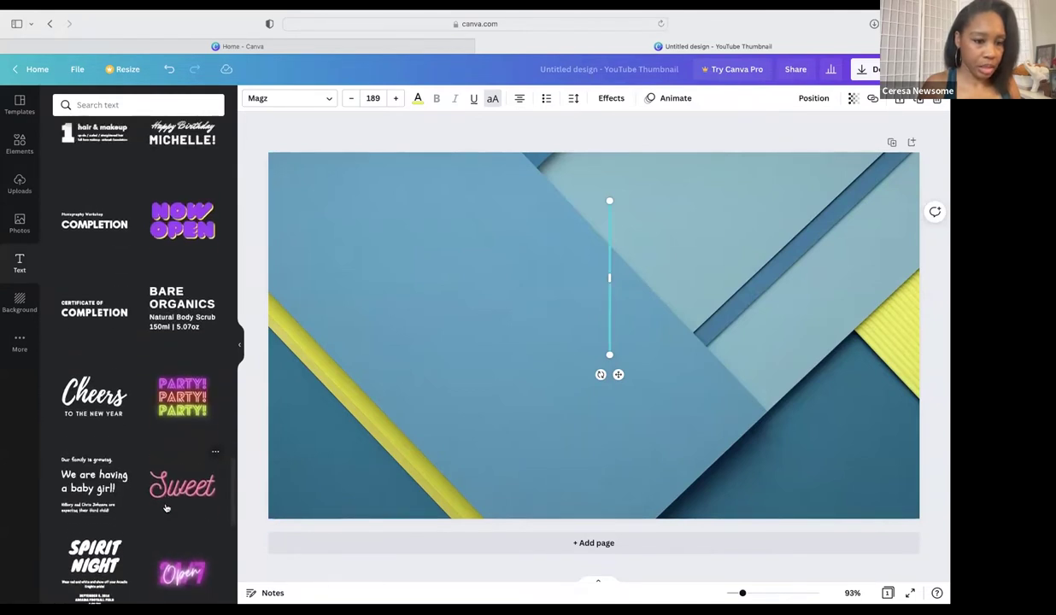
click(187, 231)
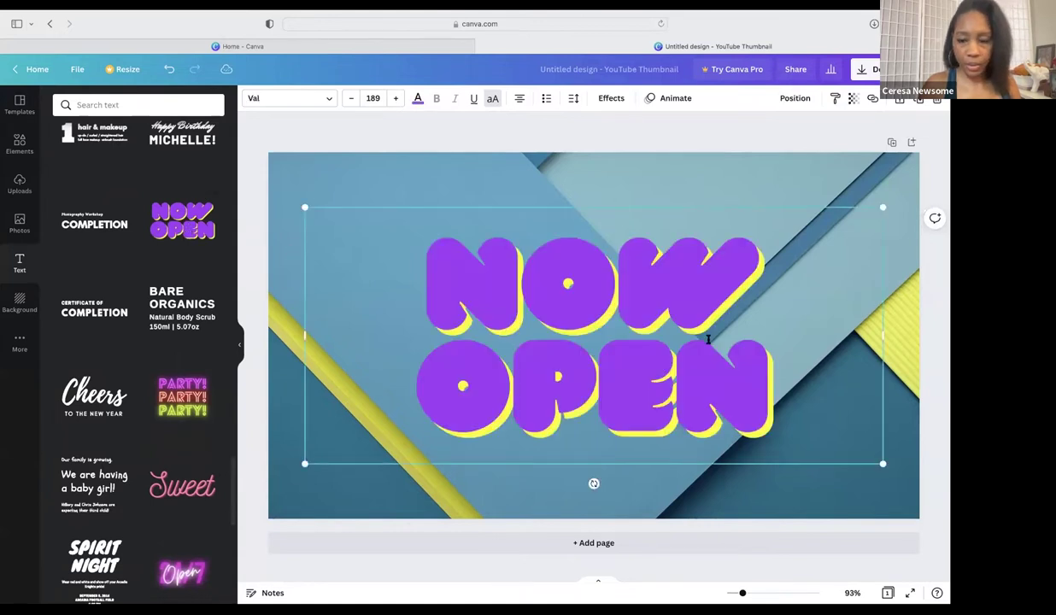
Step: Replace the "NOW OPEN" text with "CIR!" and center it on the page
drag(740, 353, 450, 263)
text(Cl)
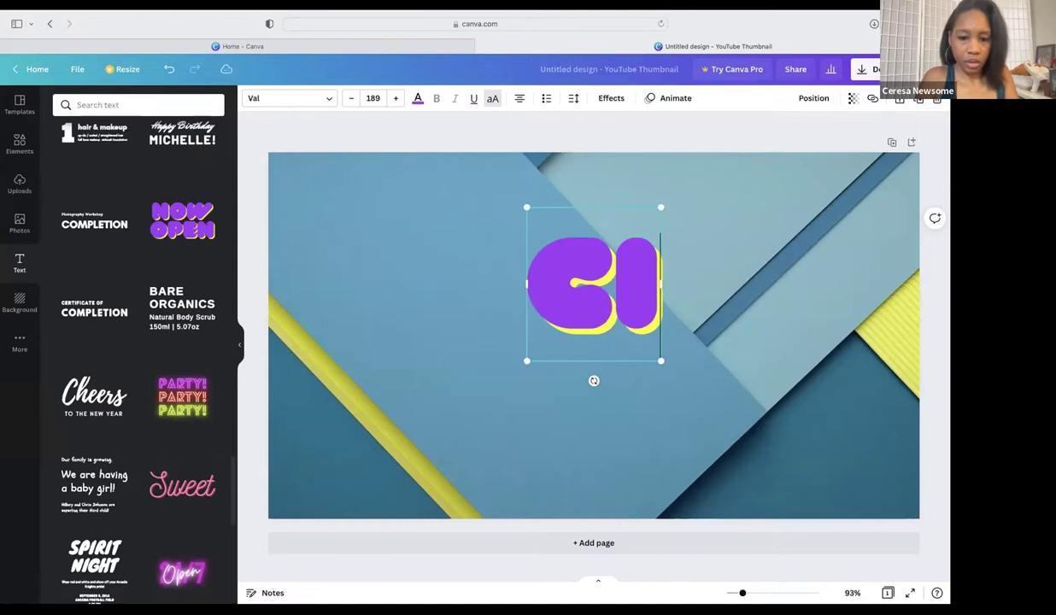
text(R!)
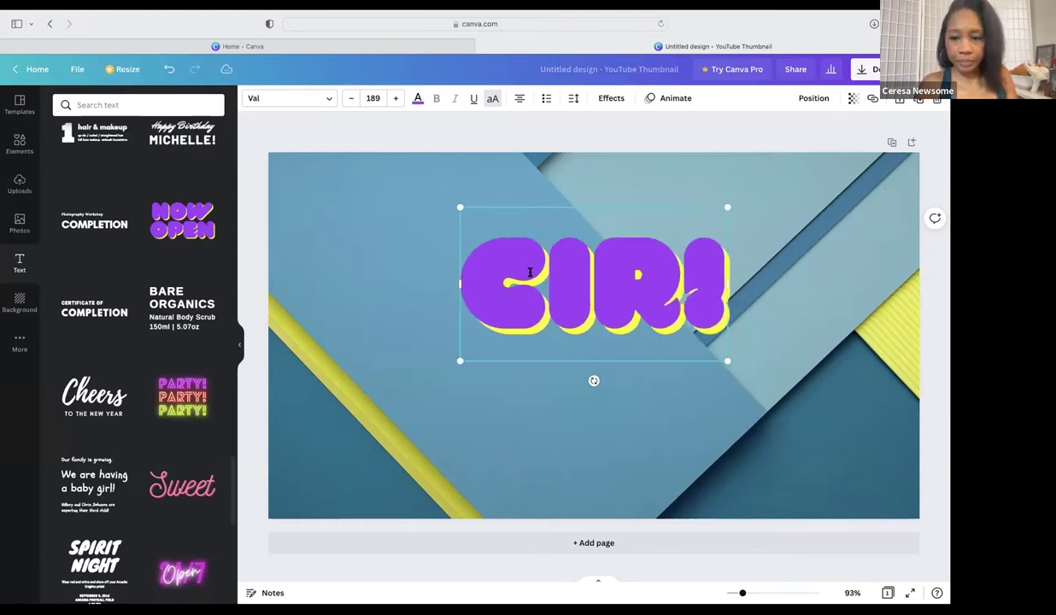
click(369, 231)
click(571, 330)
drag(611, 311, 611, 360)
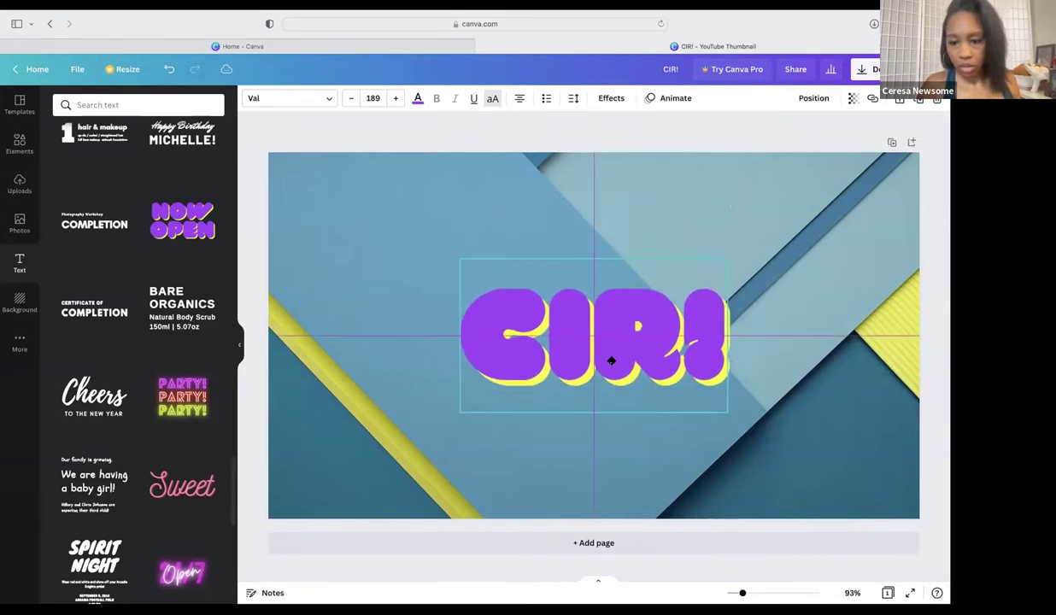
click(445, 229)
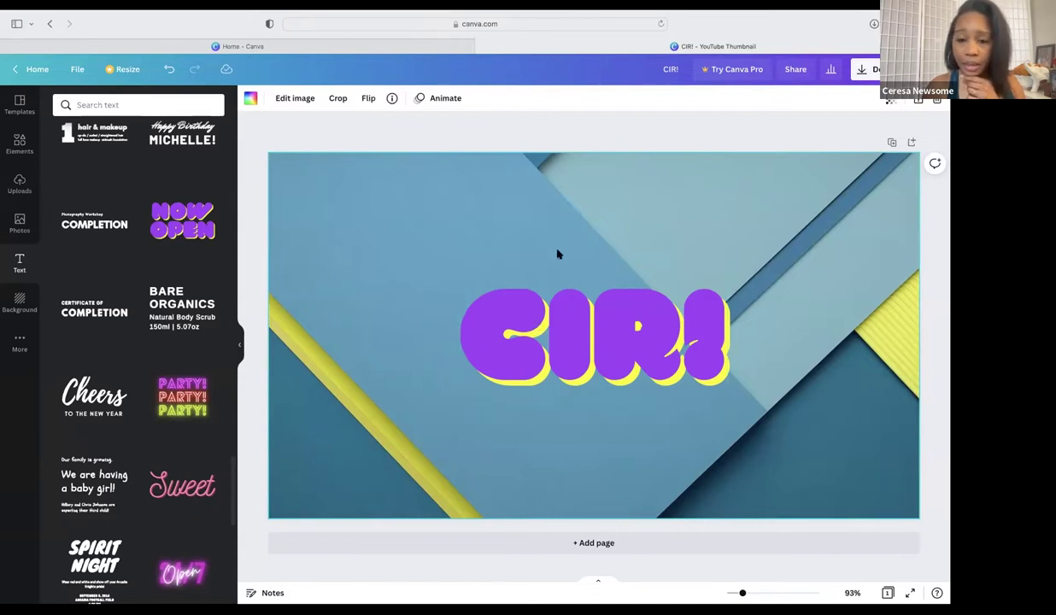
click(550, 306)
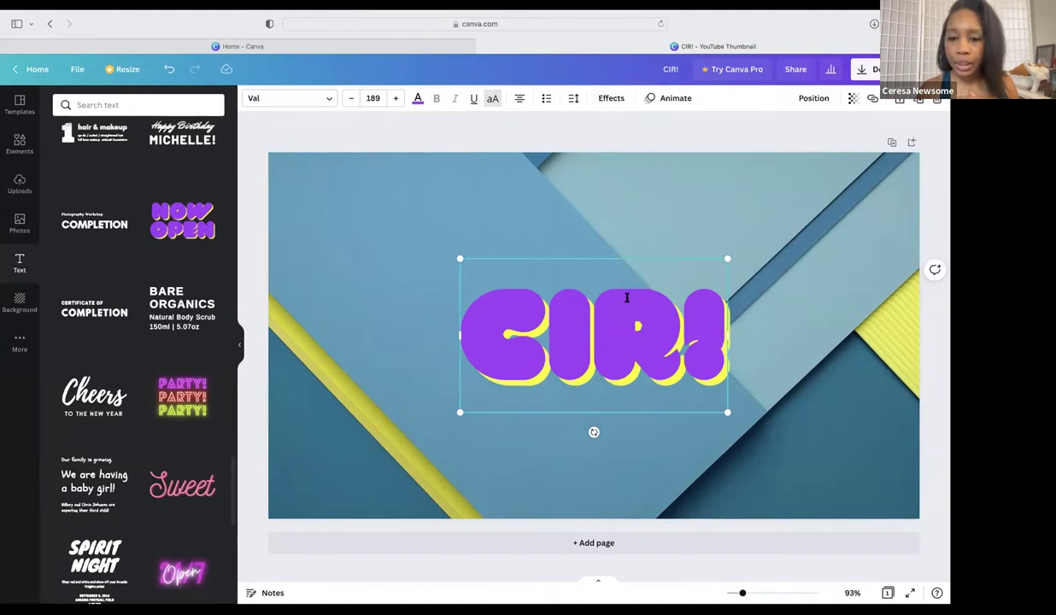
click(513, 197)
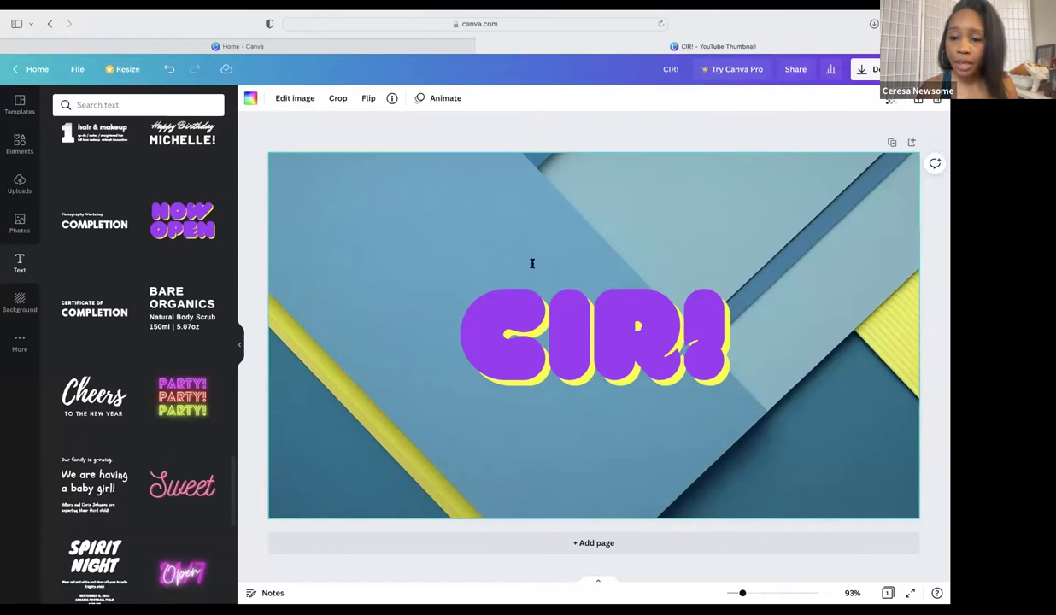
click(539, 318)
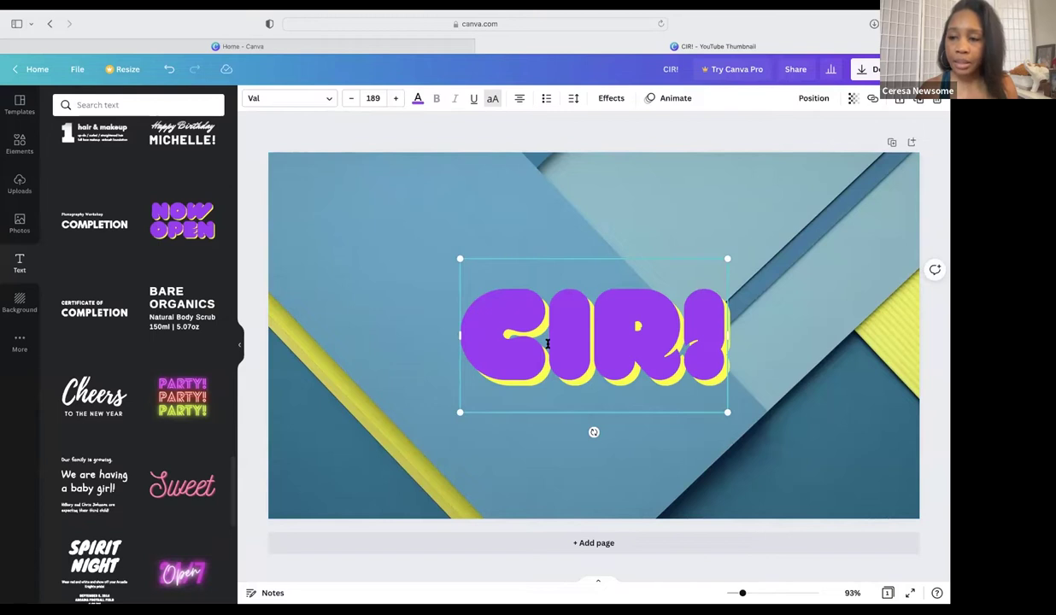
click(673, 99)
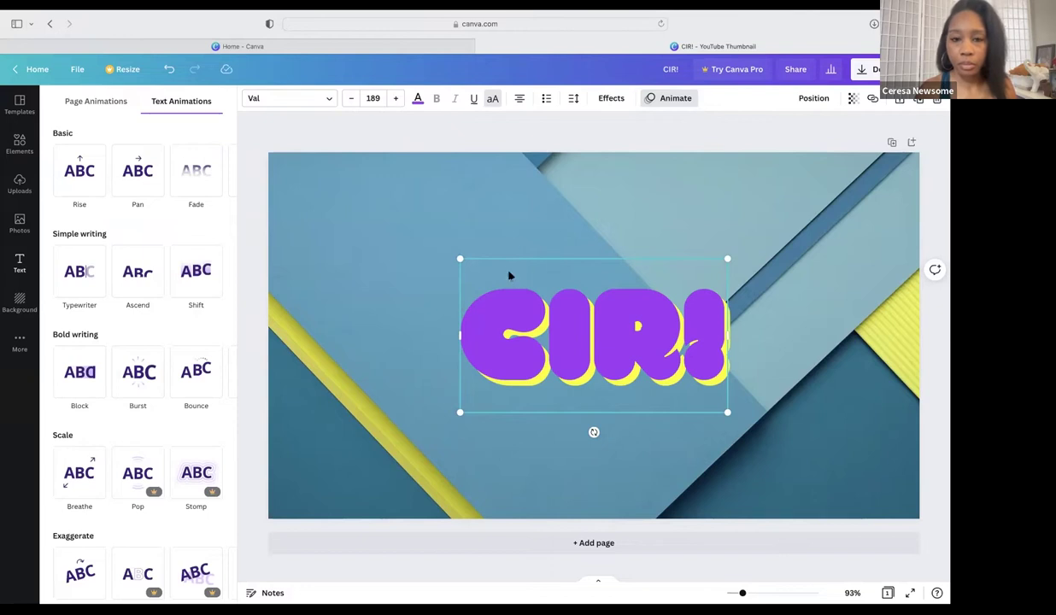
click(670, 97)
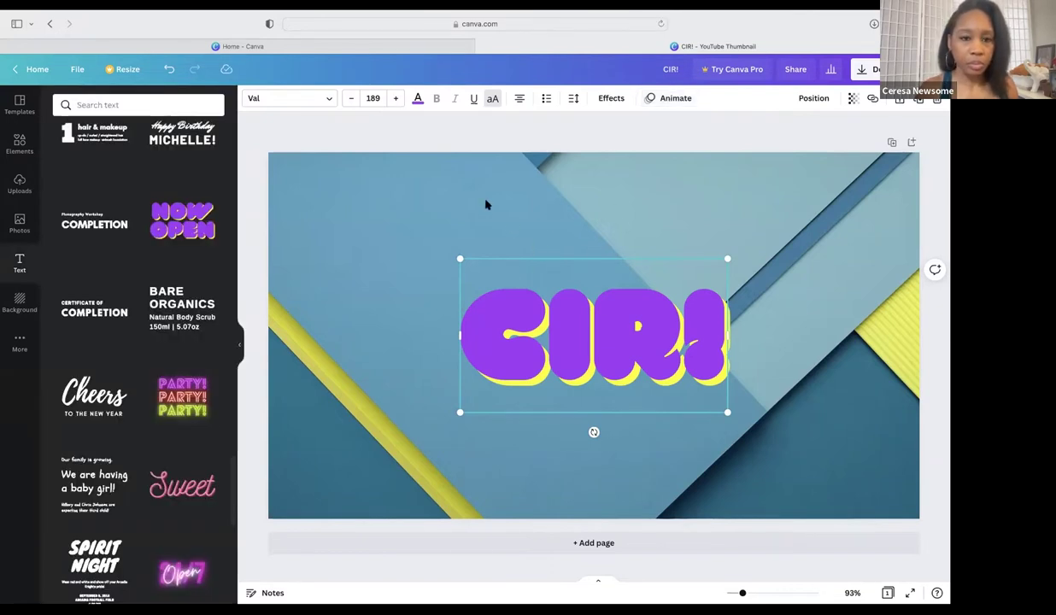
click(657, 97)
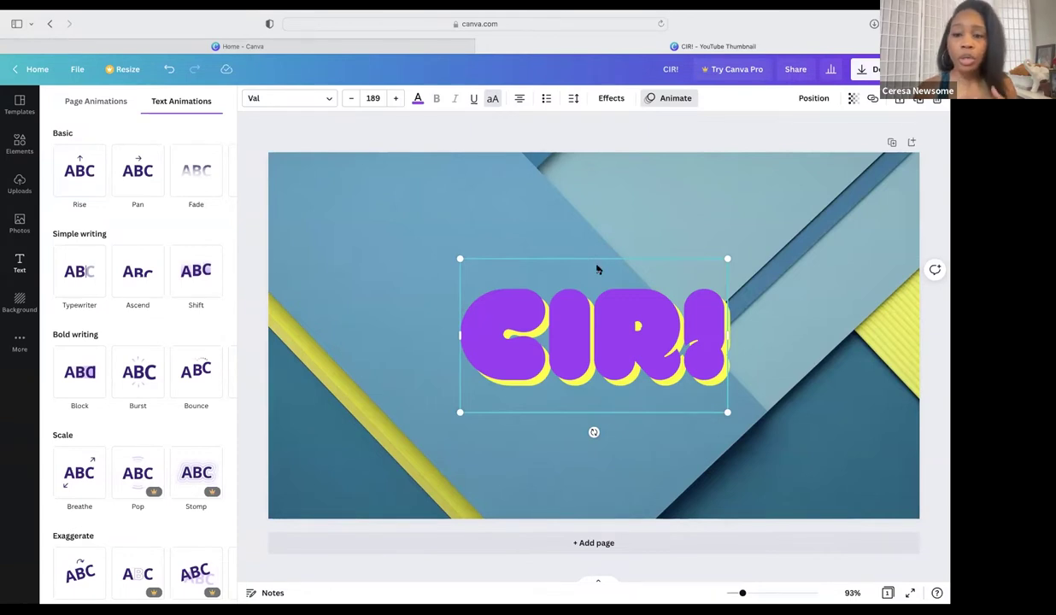
click(594, 122)
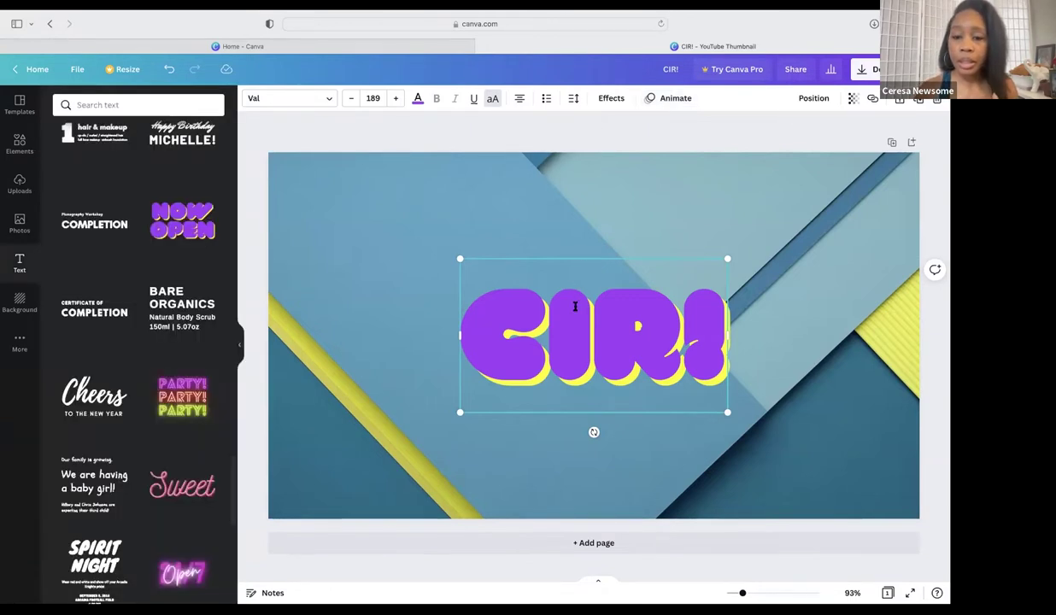
Step: Browse the text animations and apply the Skate animation from the bold writing group to the "CIR!" text
click(671, 99)
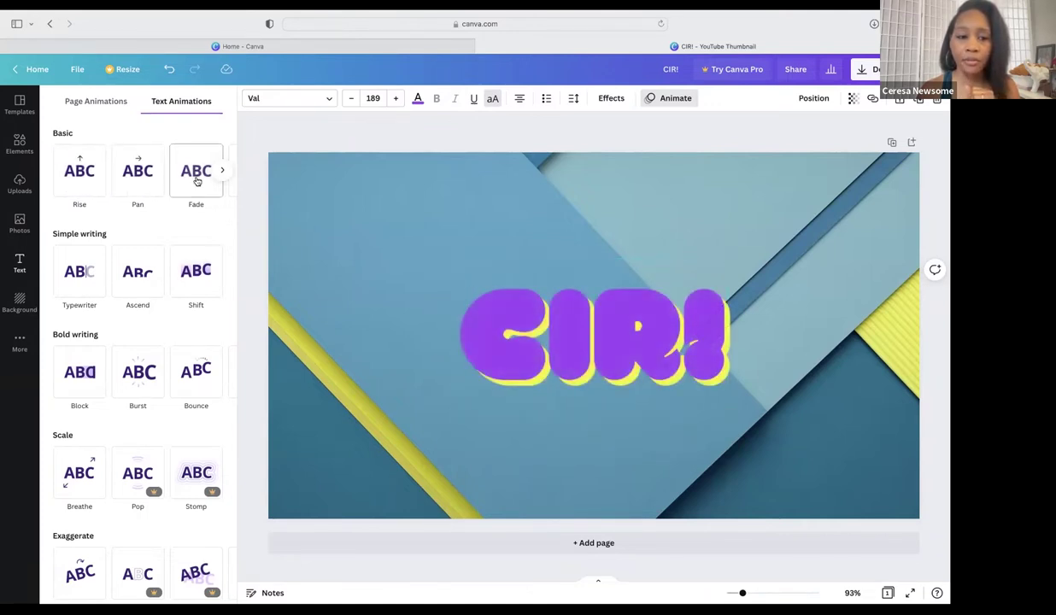
click(224, 173)
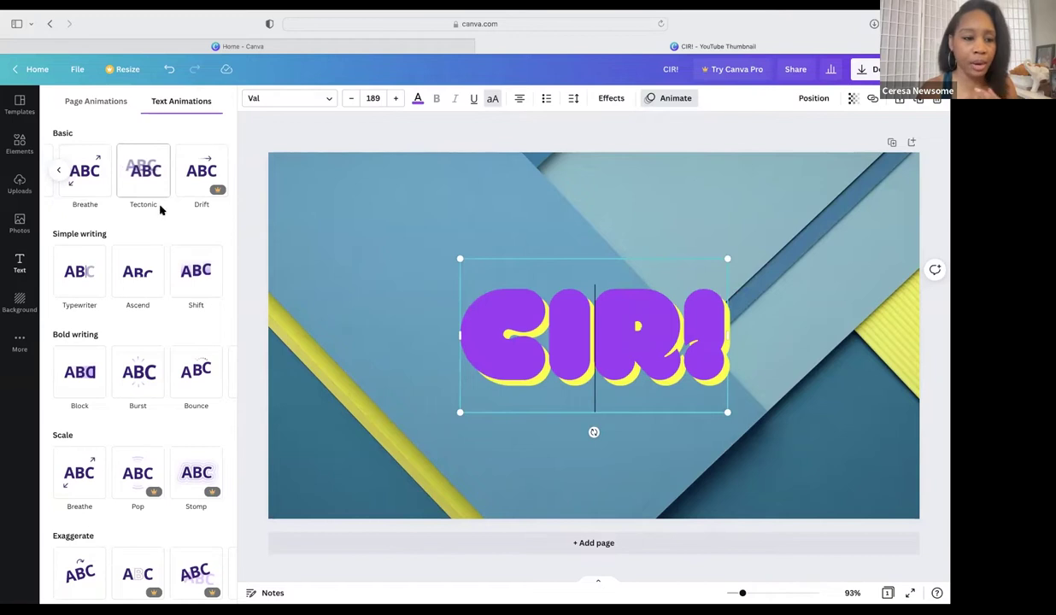
scroll(161, 208, left, 3)
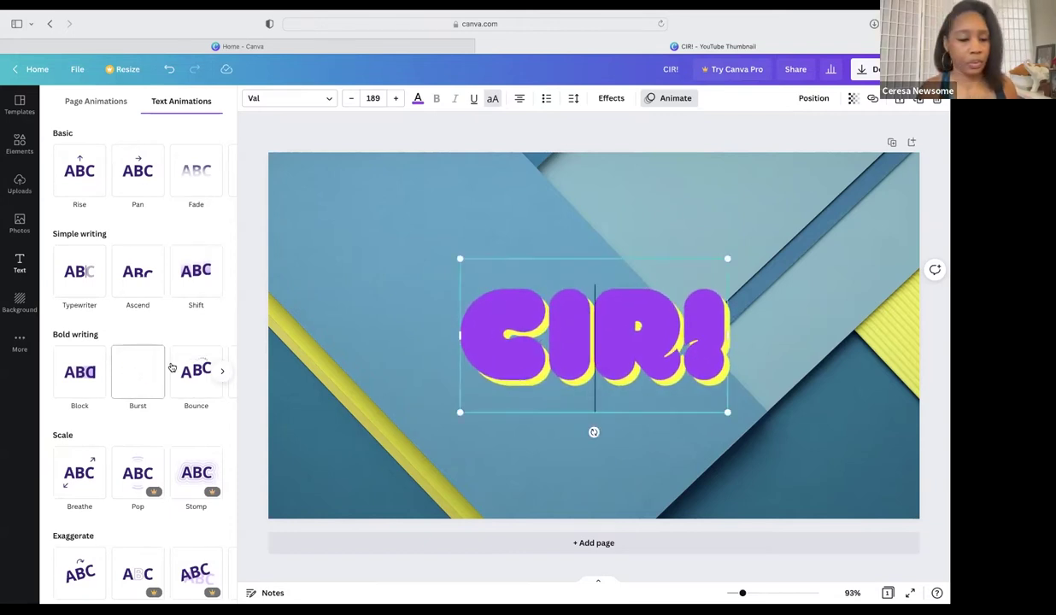
click(219, 373)
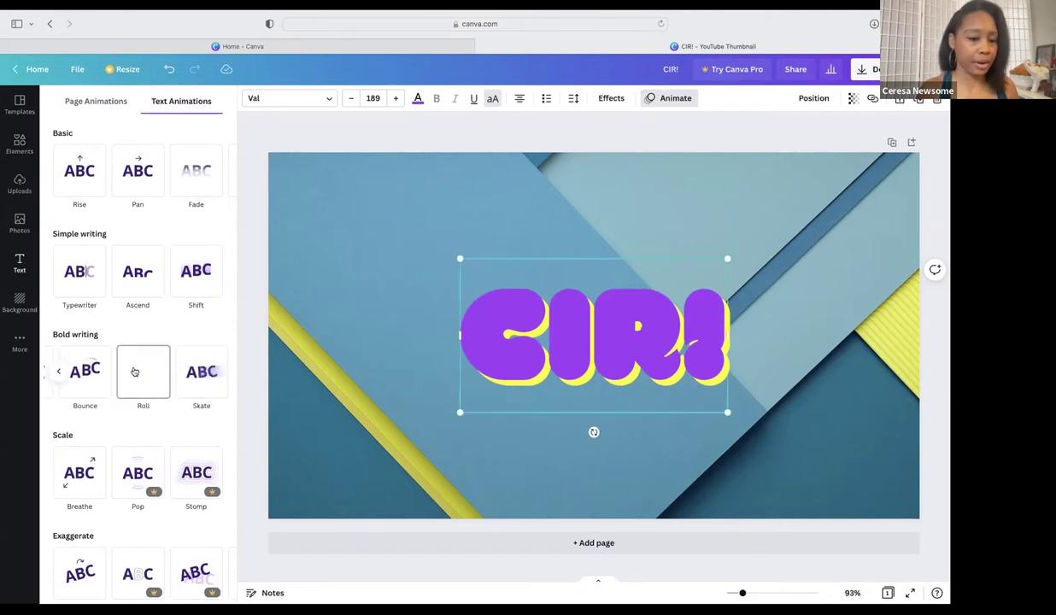
click(199, 373)
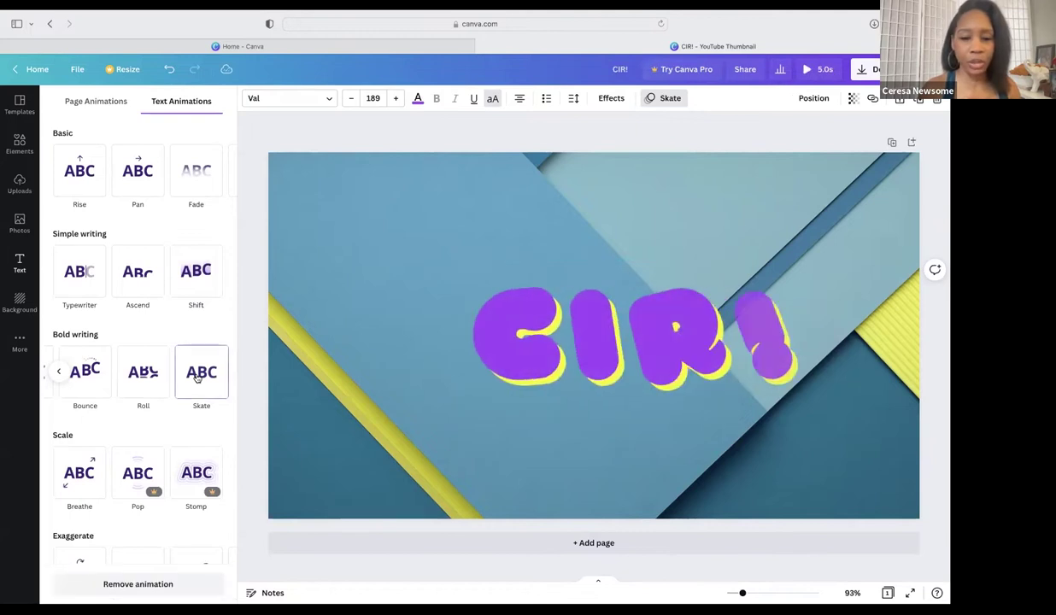
click(330, 135)
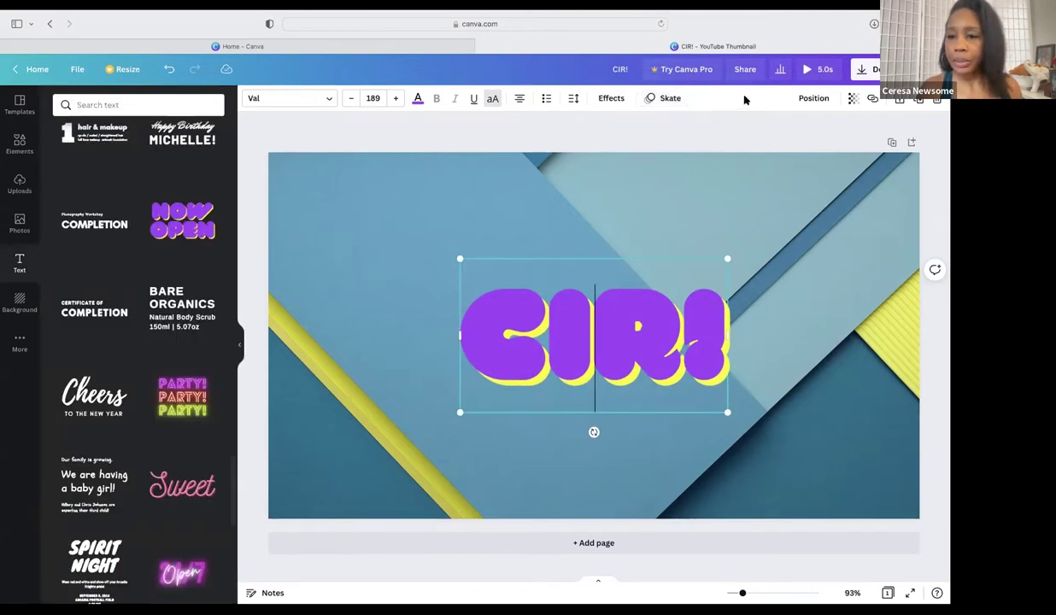
Step: Apply the Photo Flow page animation to the thumbnail and preview the animated design
click(676, 191)
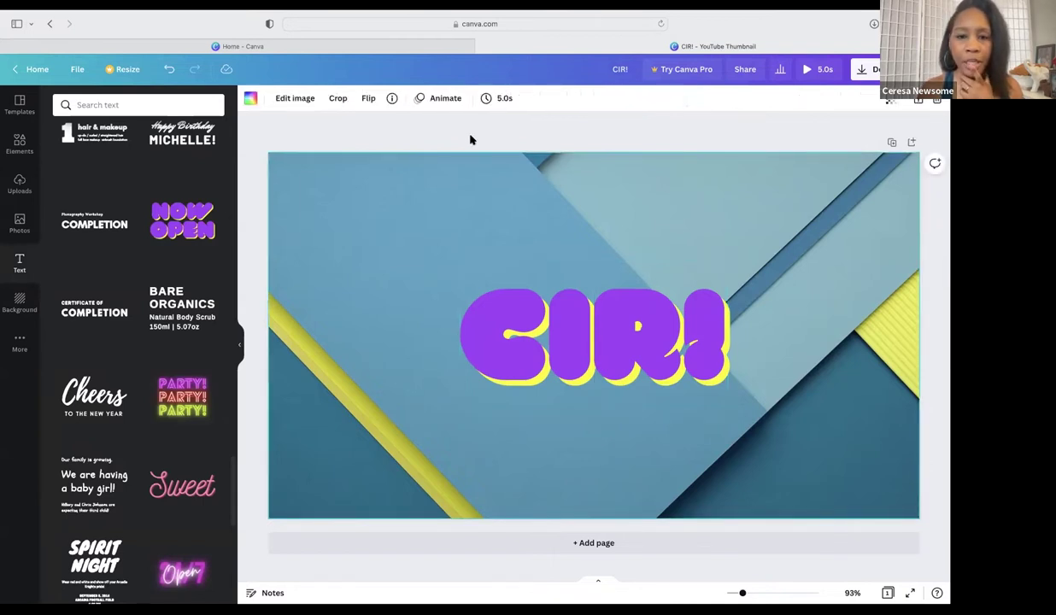
click(444, 99)
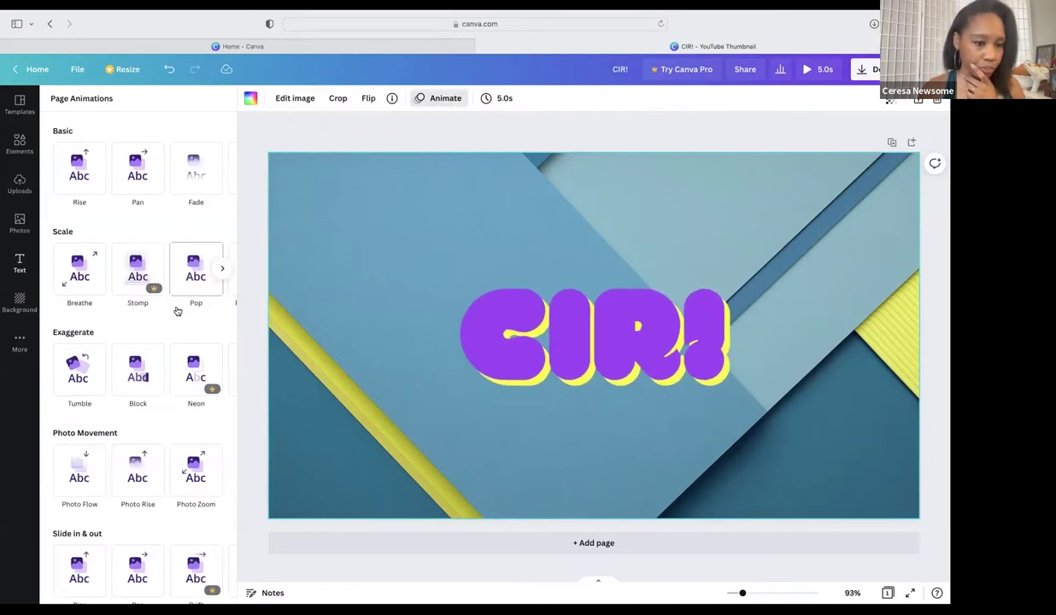
scroll(164, 364, down, 1)
click(93, 458)
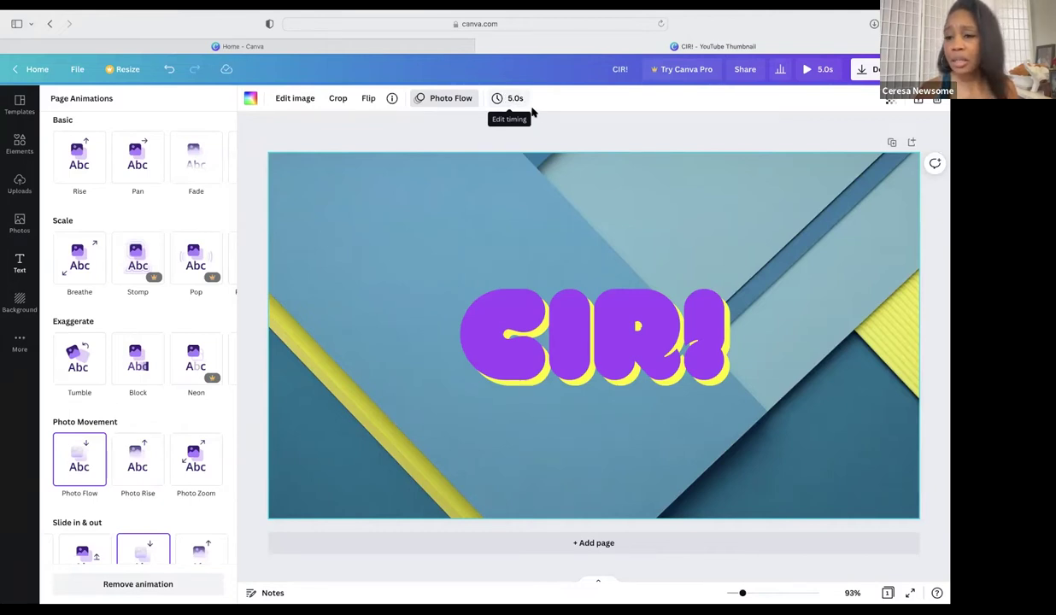
click(811, 69)
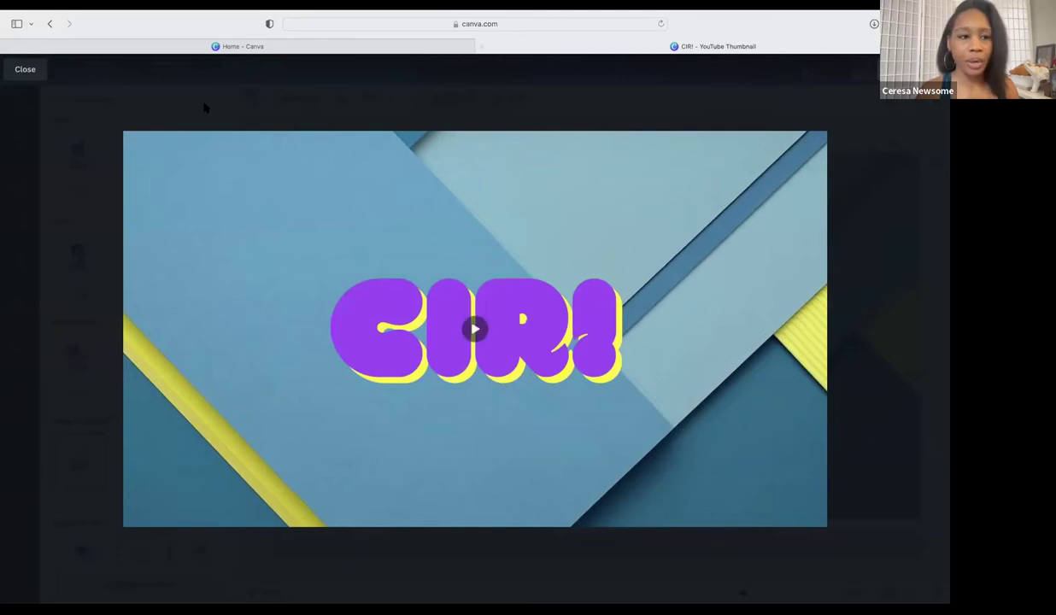
click(22, 74)
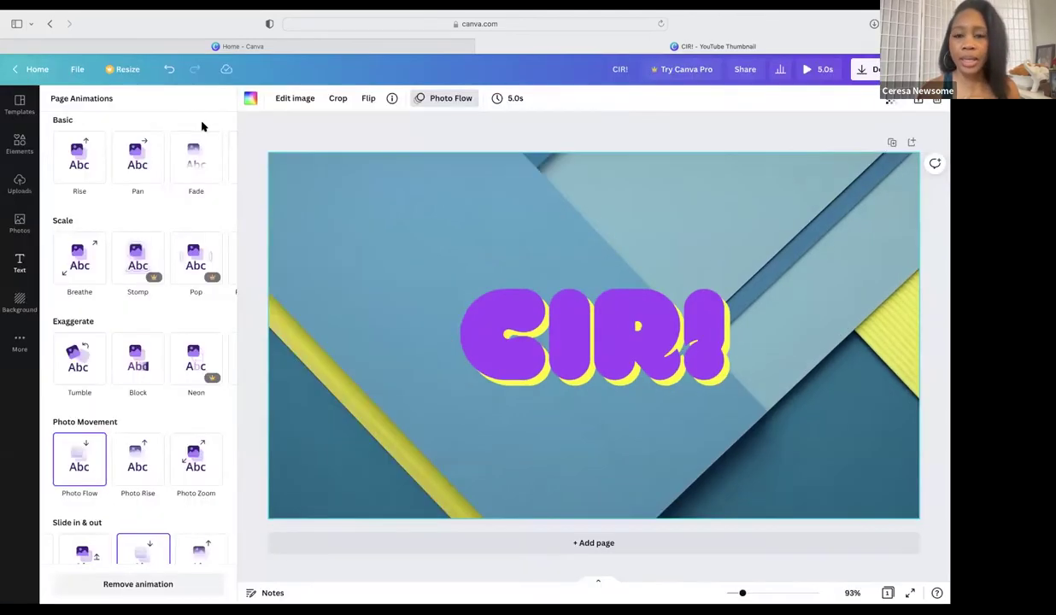
Step: Set the page's animation timing to 2.0 seconds
click(515, 98)
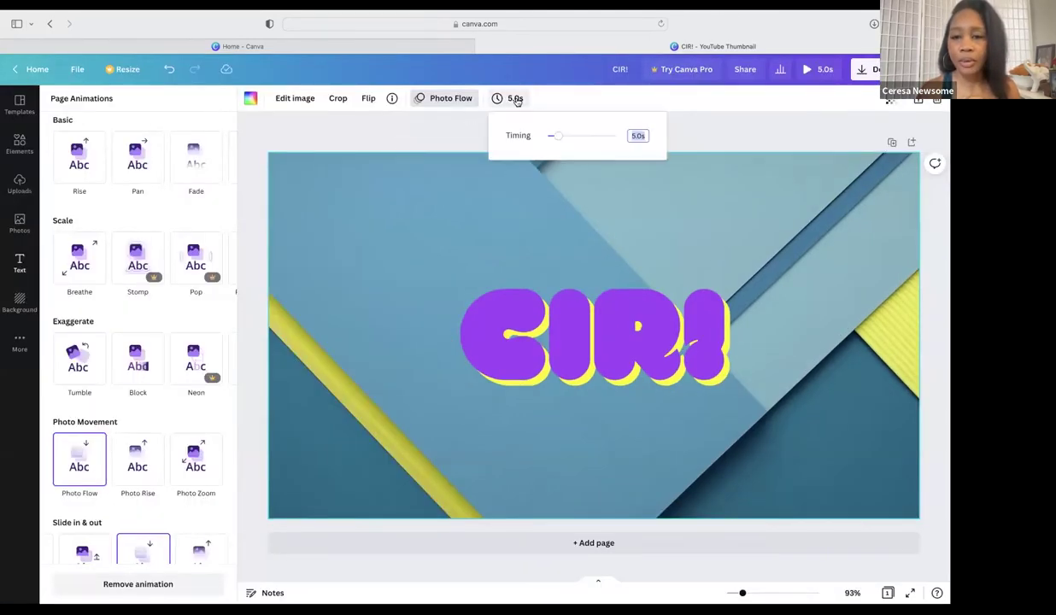
drag(556, 137, 551, 138)
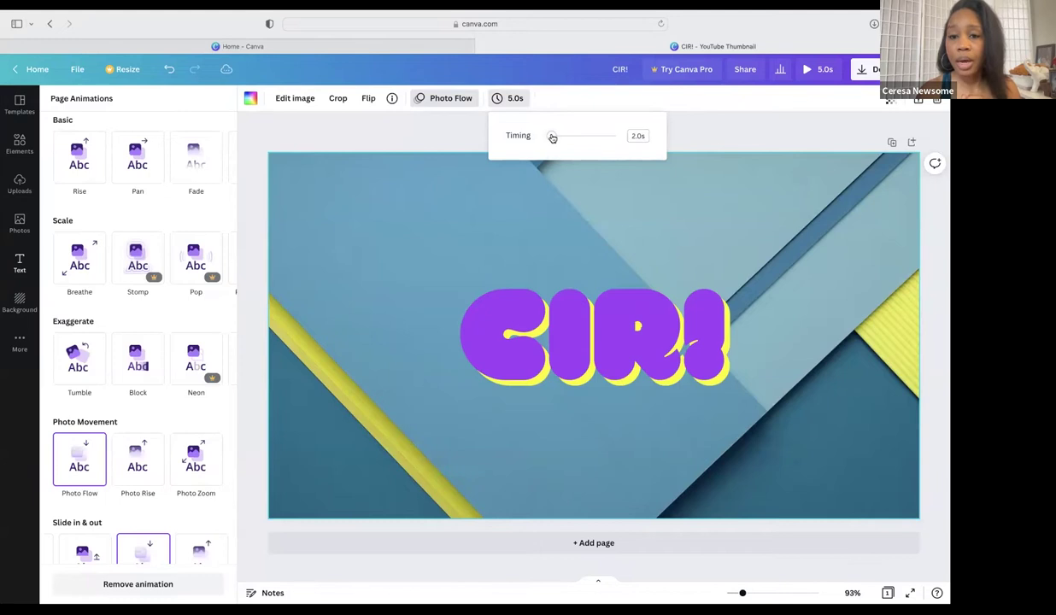
click(473, 137)
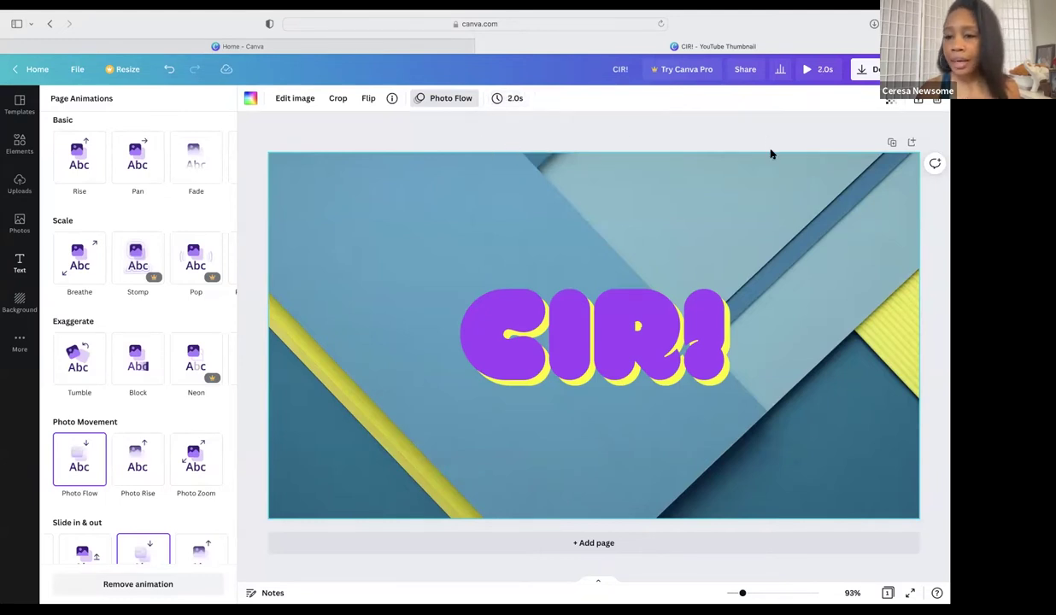
click(696, 134)
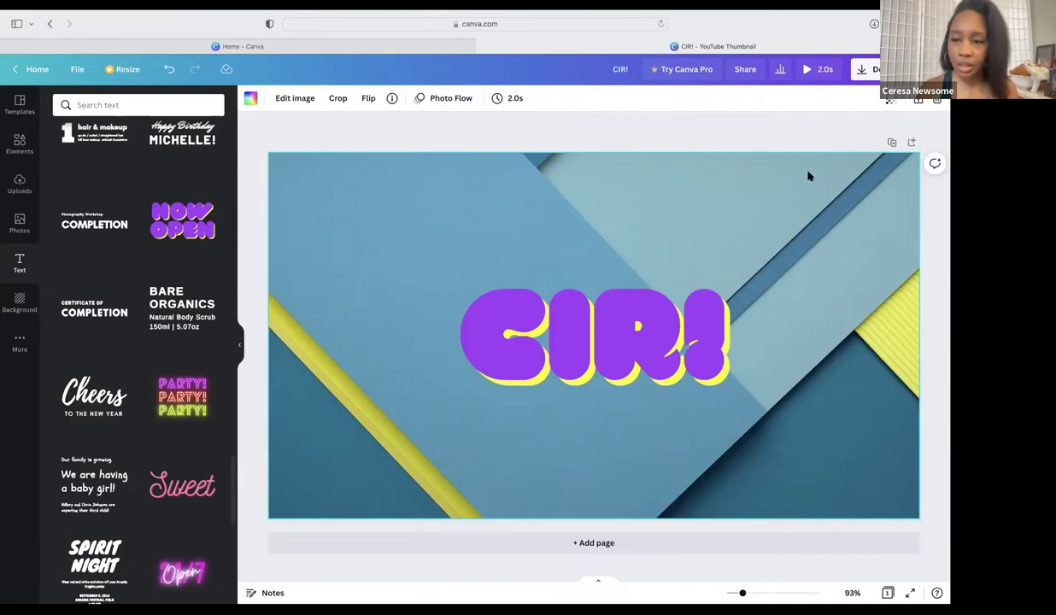
Step: Duplicate the thumbnail page to create a second page with the same animated design
click(893, 143)
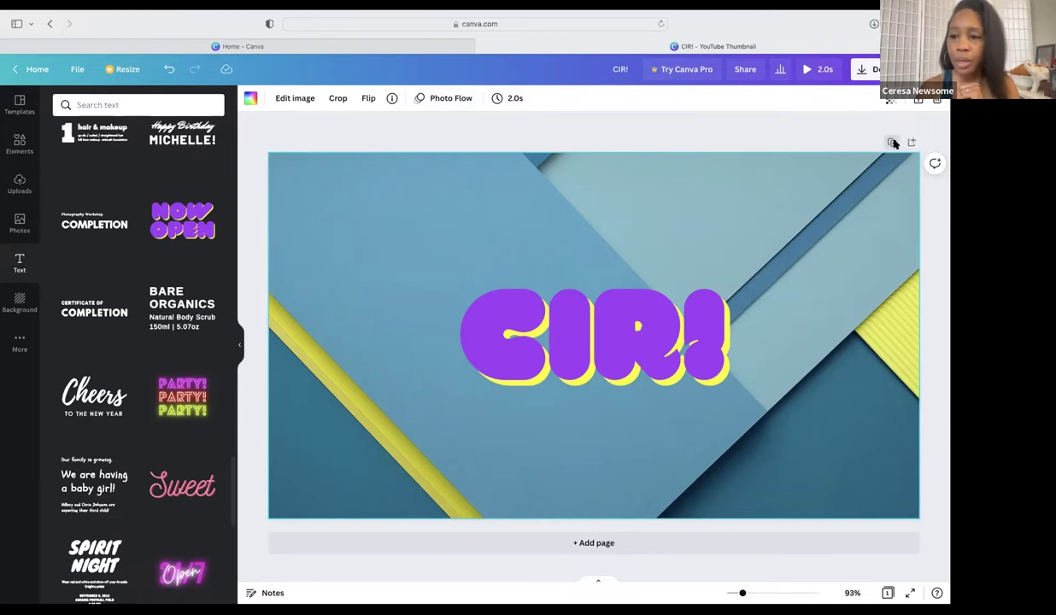
click(893, 143)
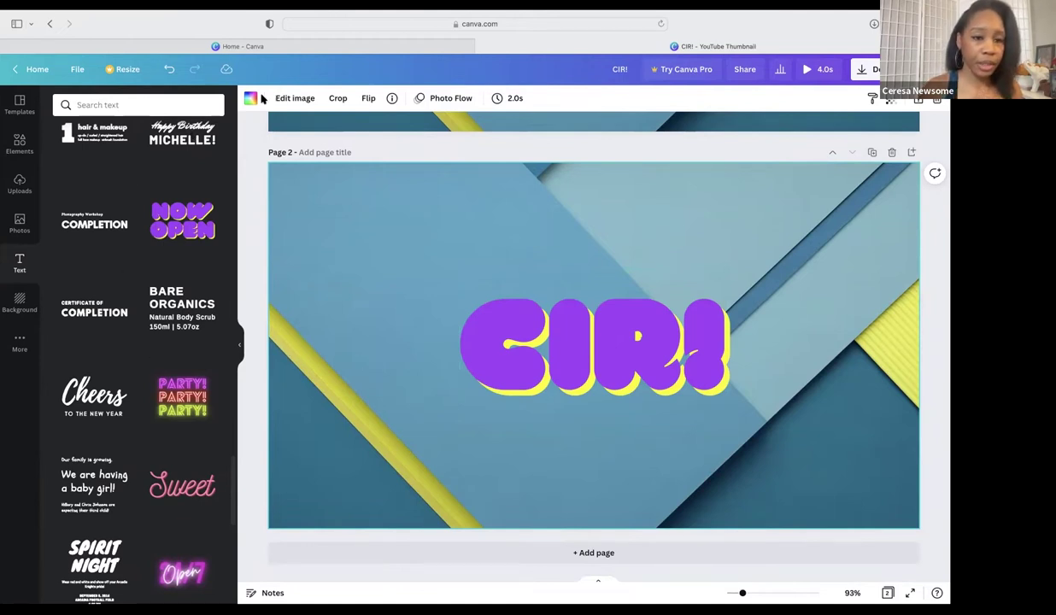
Step: Add a heading to page 2 that reads "Creative . Consultant . Entrepreneur"
scroll(164, 207, up, 4)
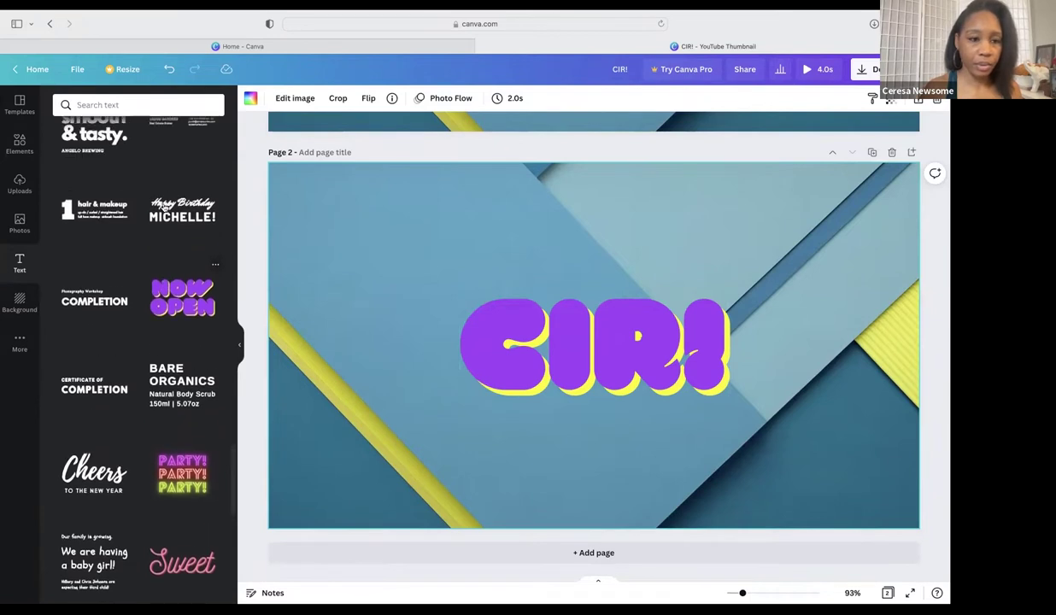
scroll(164, 207, up, 10)
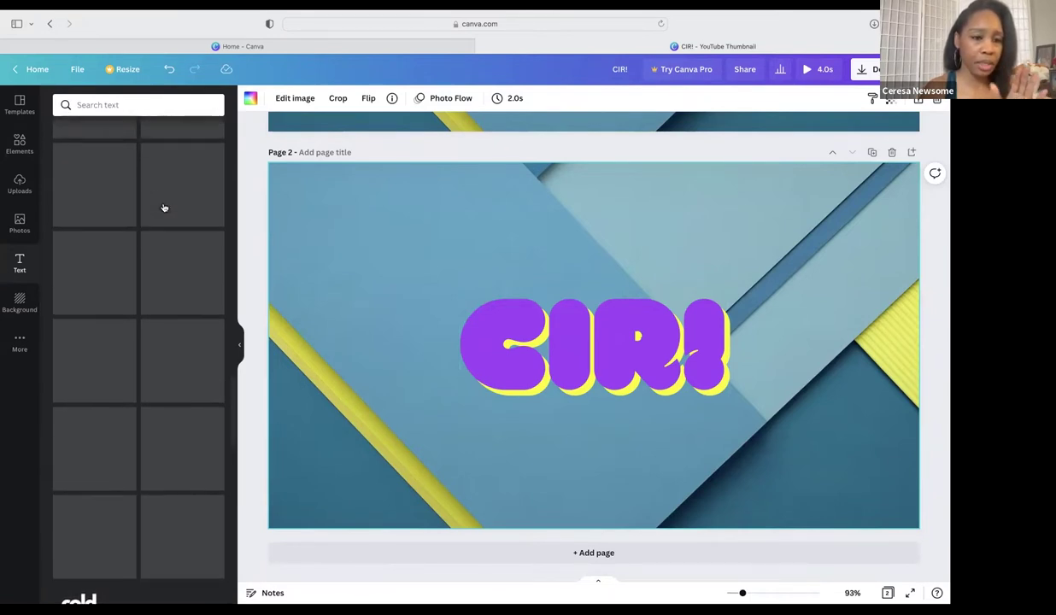
scroll(164, 207, up, 5)
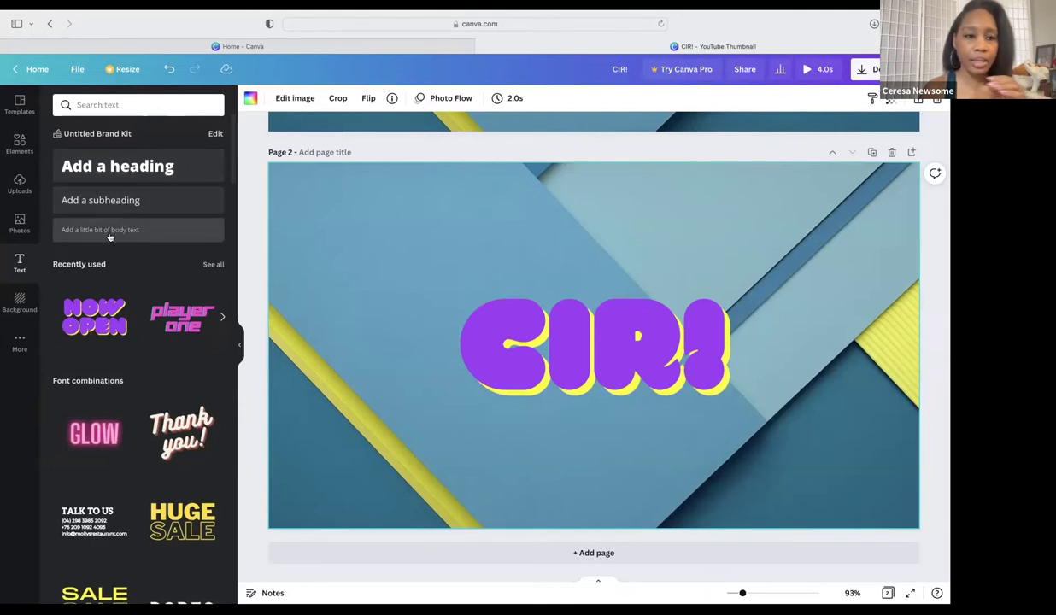
click(108, 171)
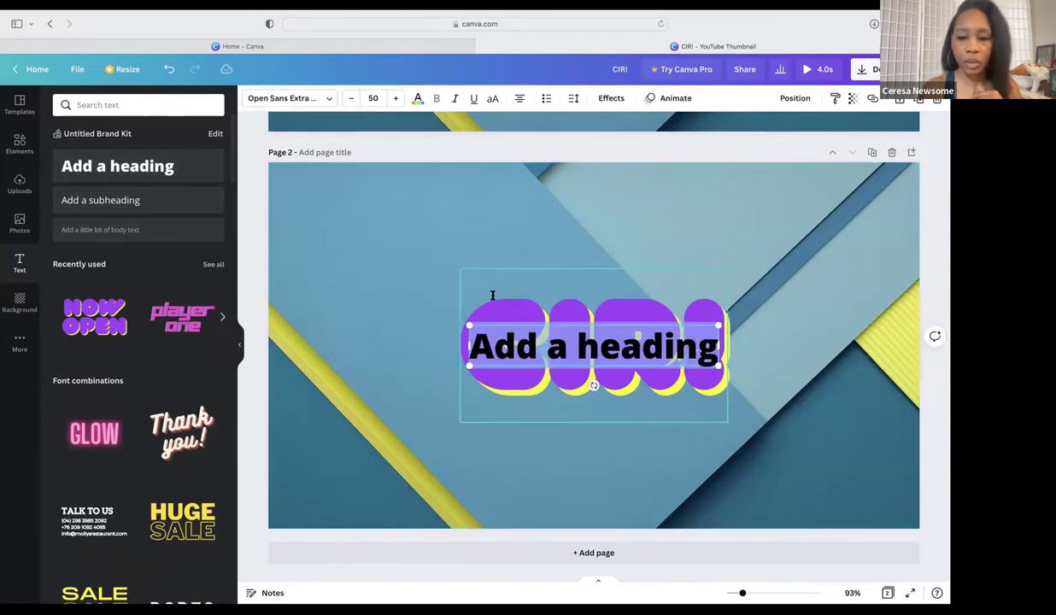
text(C)
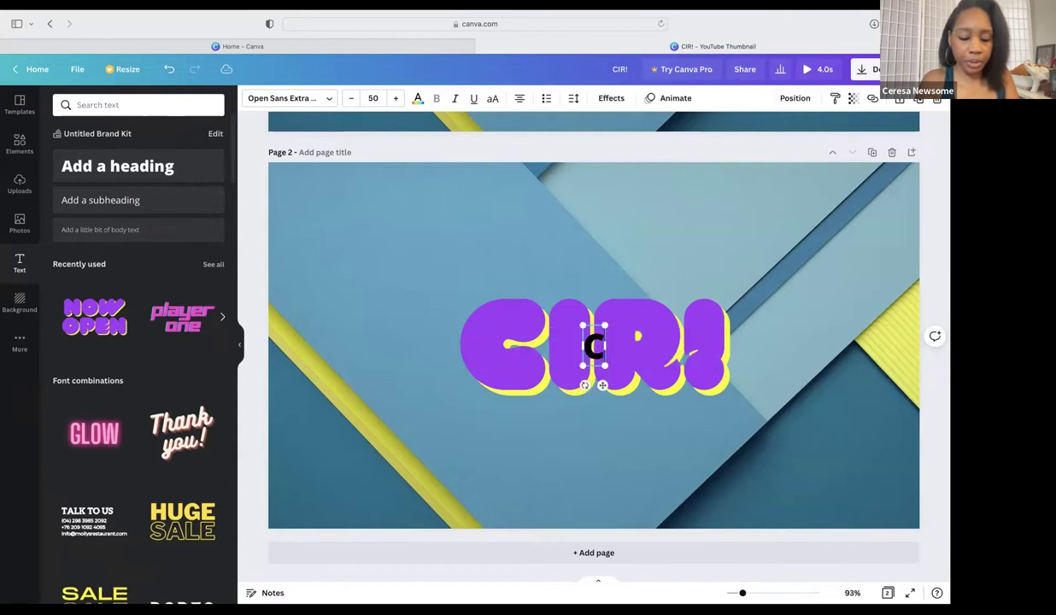
text(reative .)
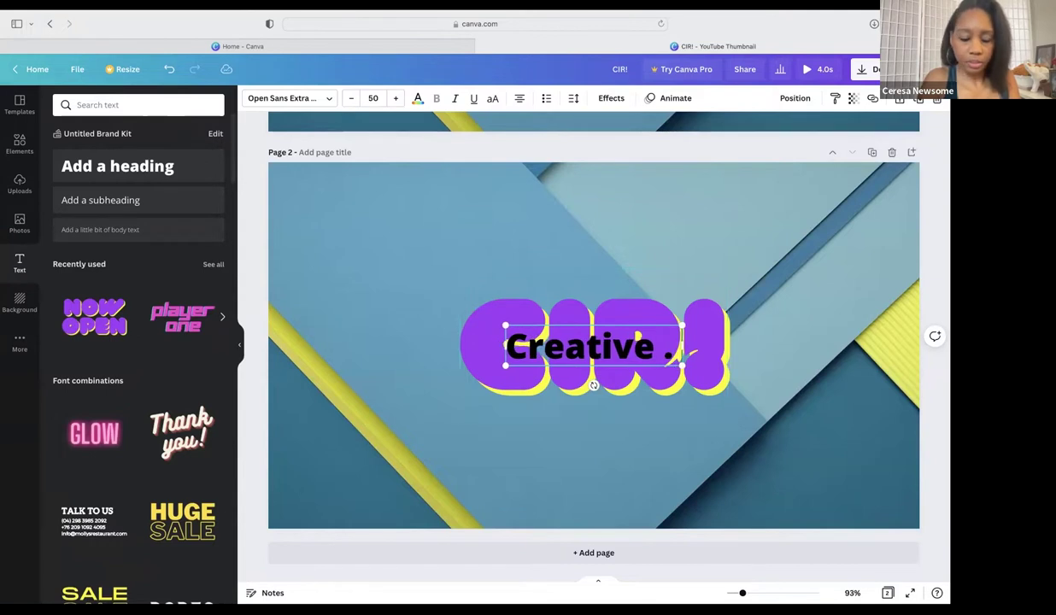
text( Consult)
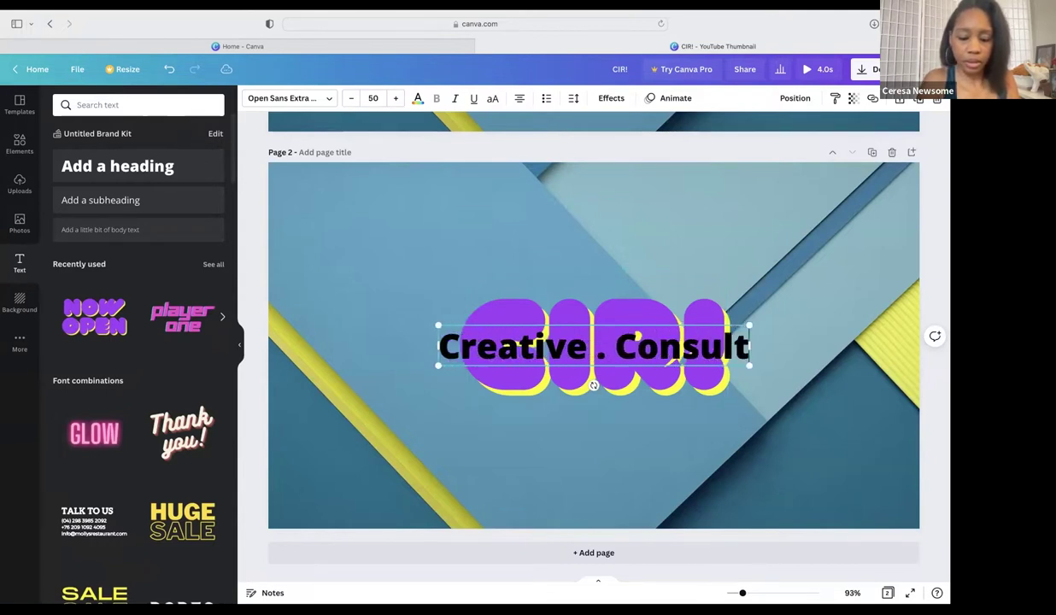
text(ant .)
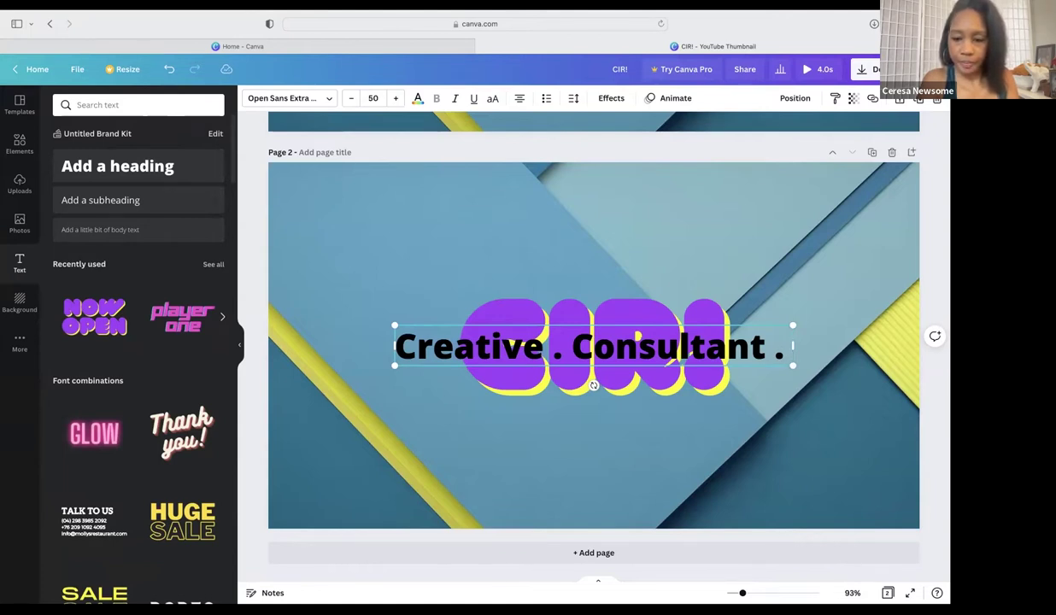
text(En)
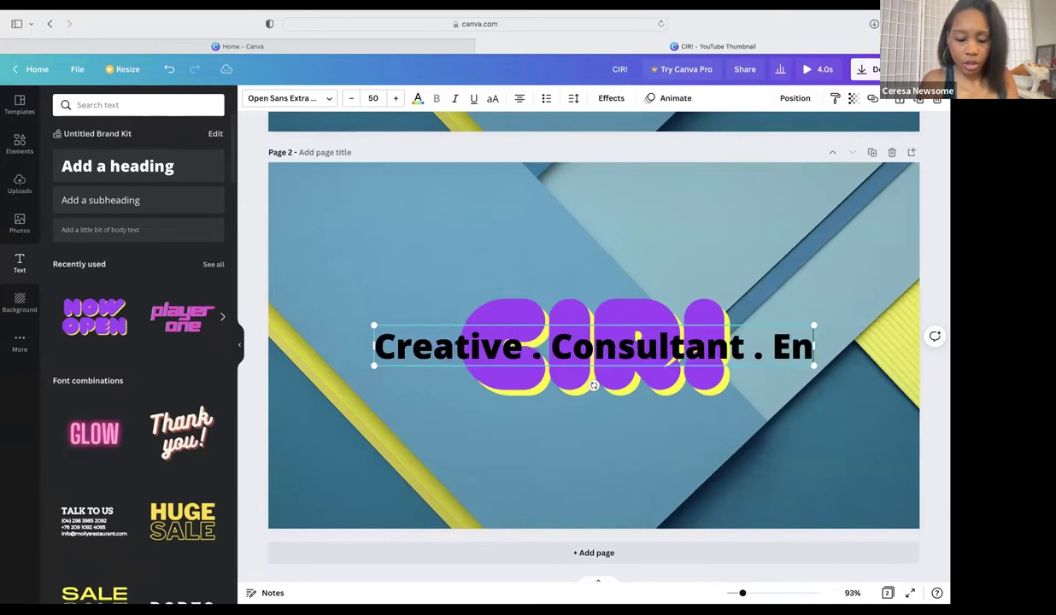
text(treprene)
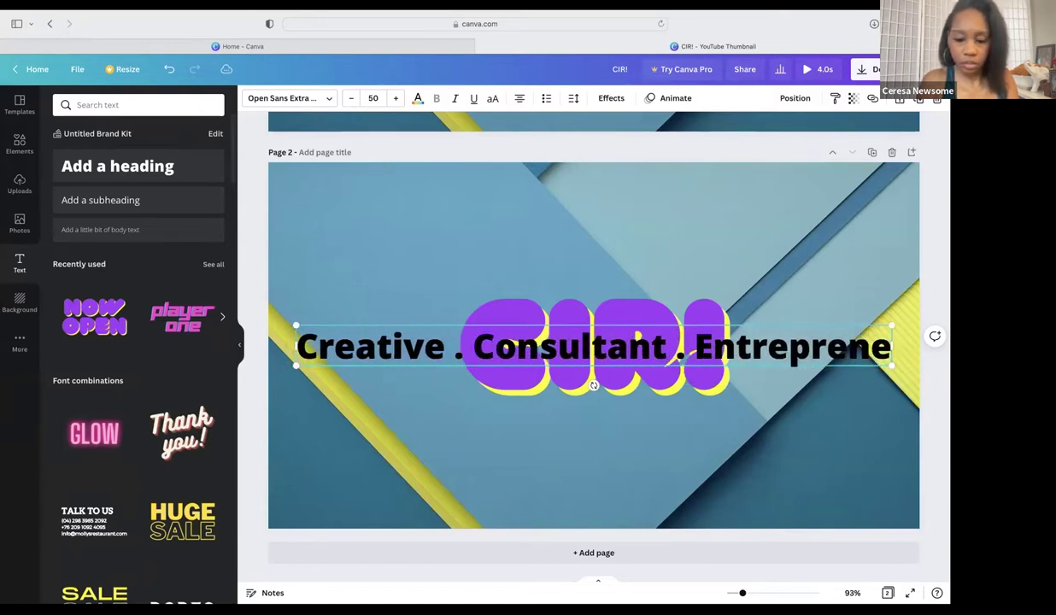
text(ur)
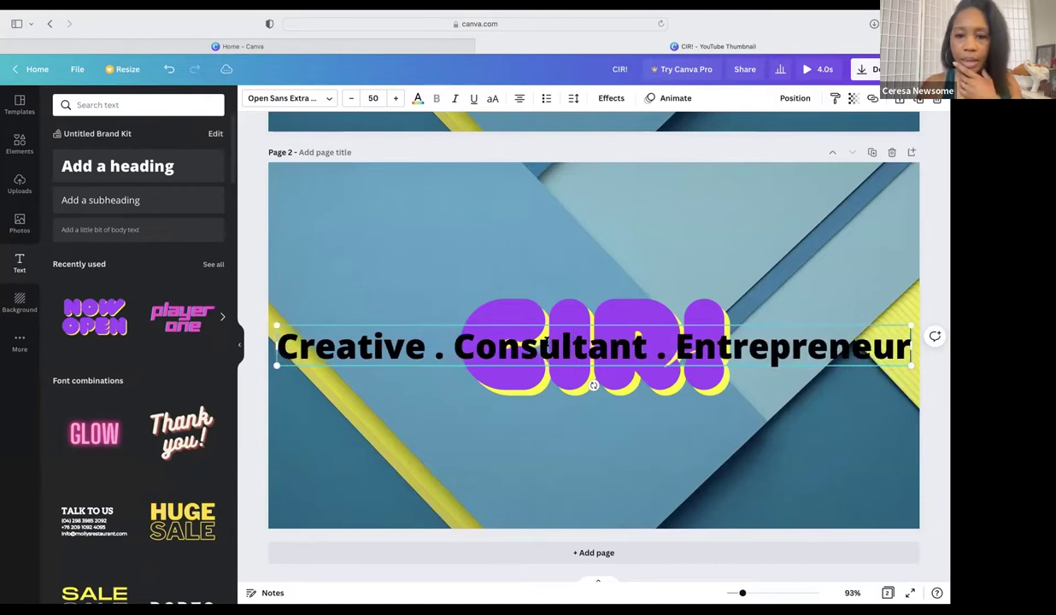
Step: Reduce the heading's font size to 34 and move it below the "CIR!" text, near the page's lower edge
click(353, 99)
click(353, 99)
click(353, 99)
click(353, 100)
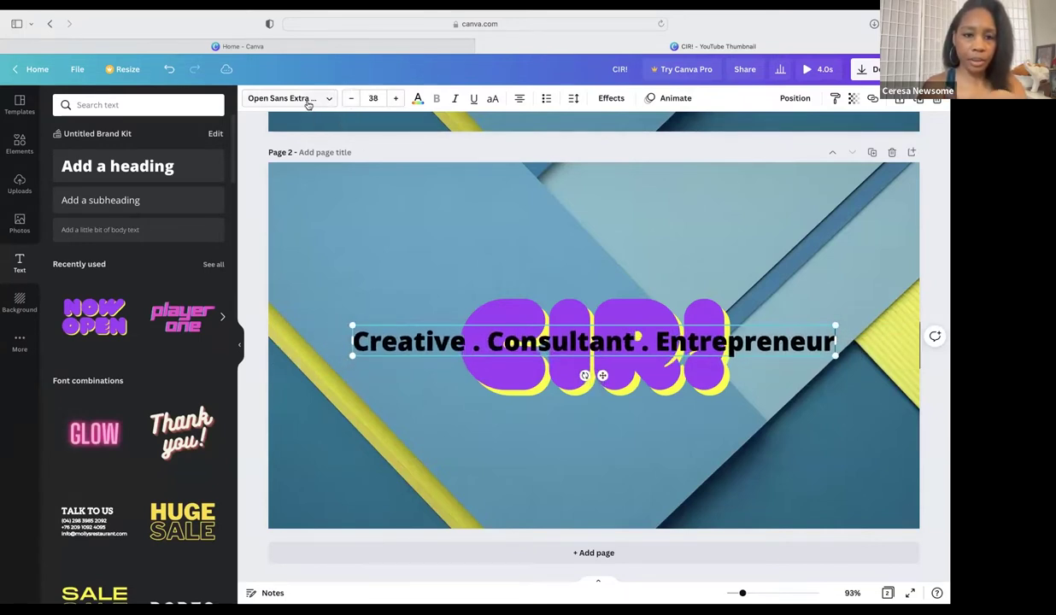
click(351, 98)
click(351, 99)
click(351, 98)
click(351, 98)
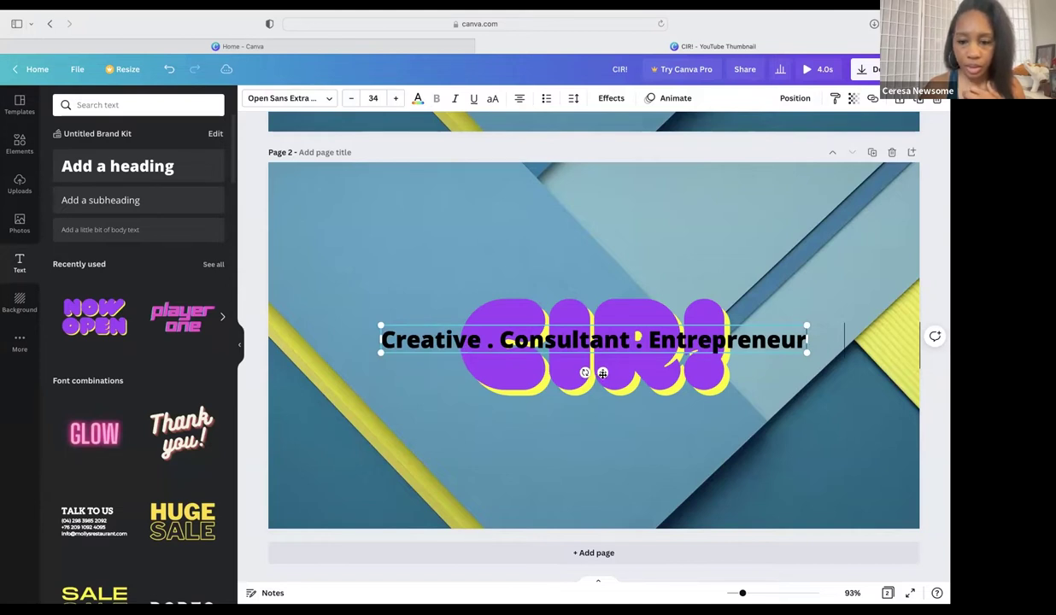
drag(603, 373, 603, 511)
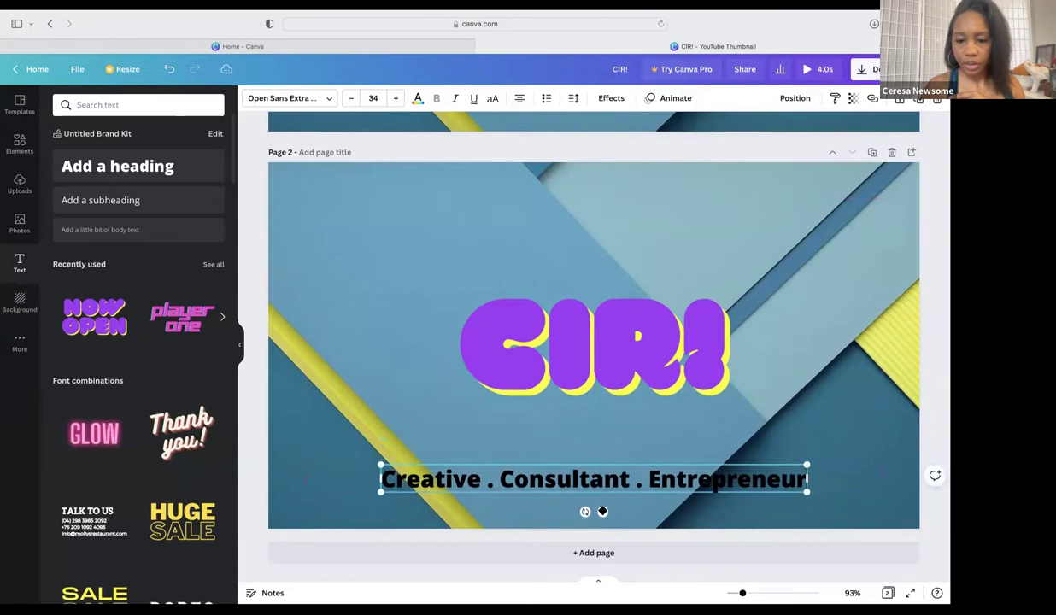
click(658, 506)
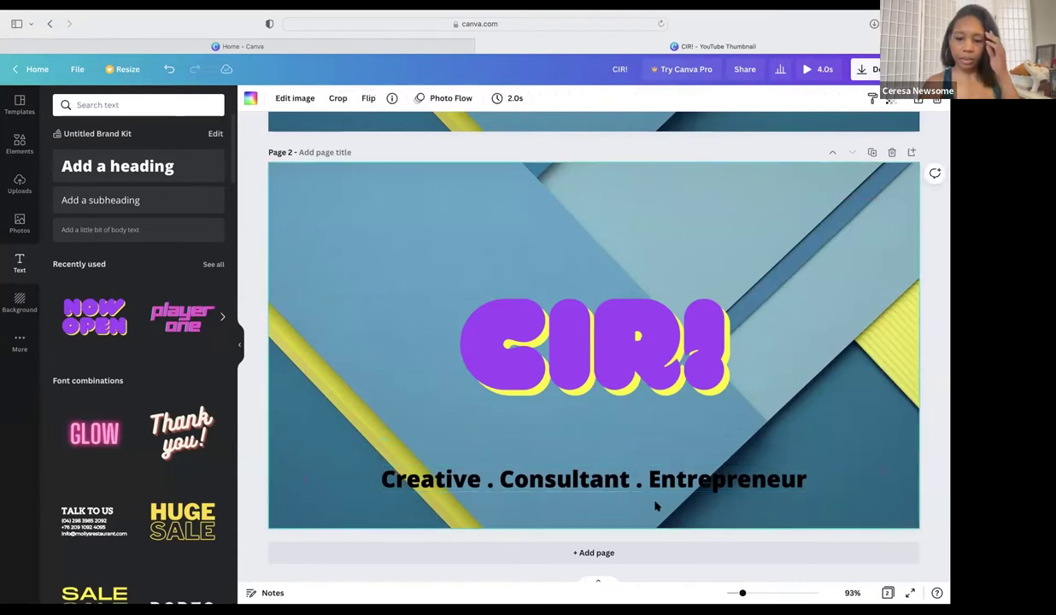
Step: Try text animations on the "Creative . Consultant . Entrepreneur" heading and apply Ascend from the slide in and out group
click(594, 479)
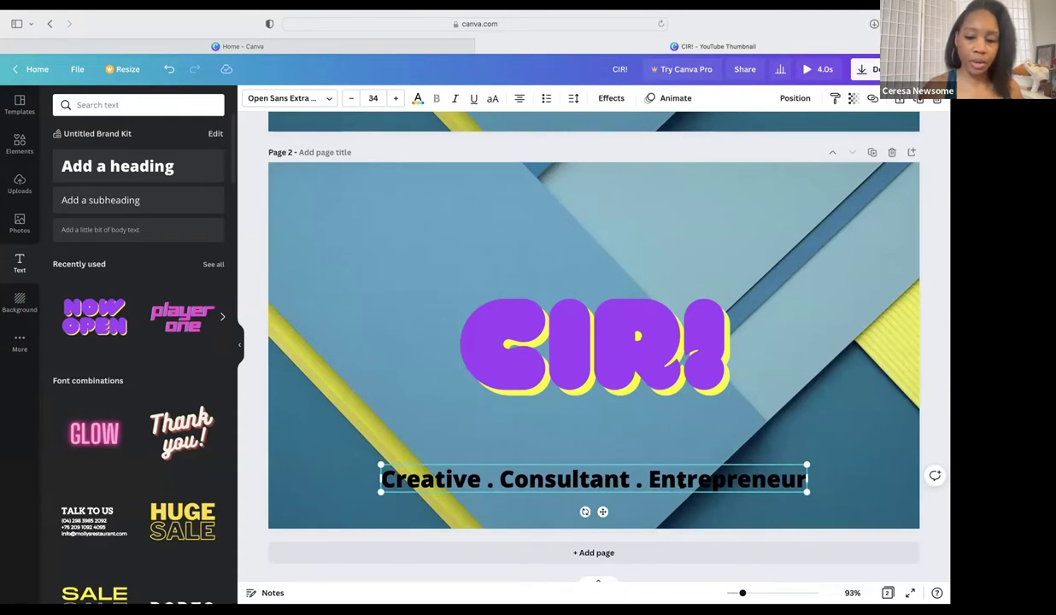
click(670, 98)
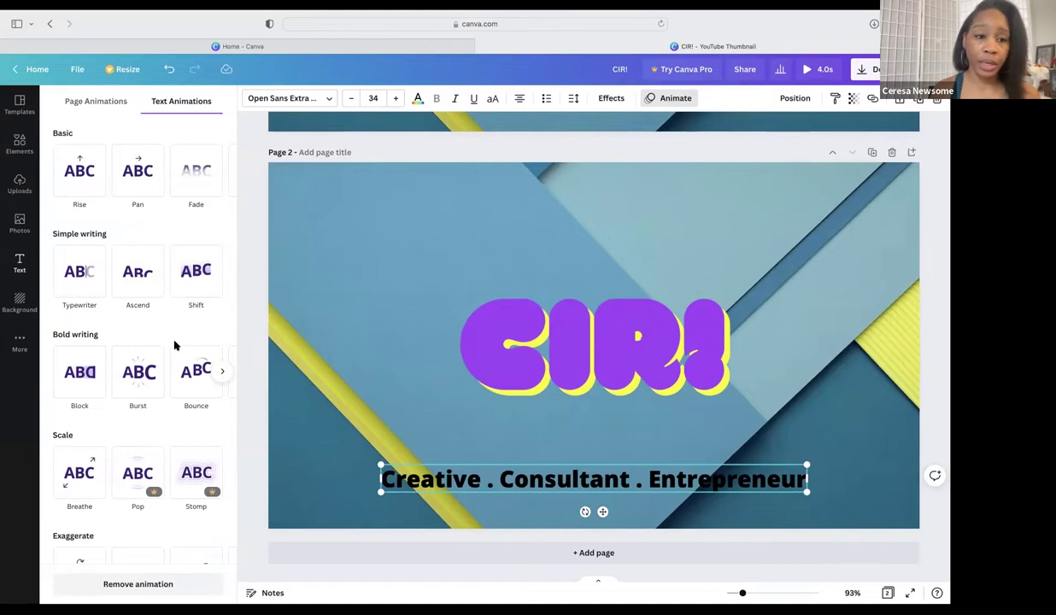
click(85, 470)
scroll(85, 470, down, 2)
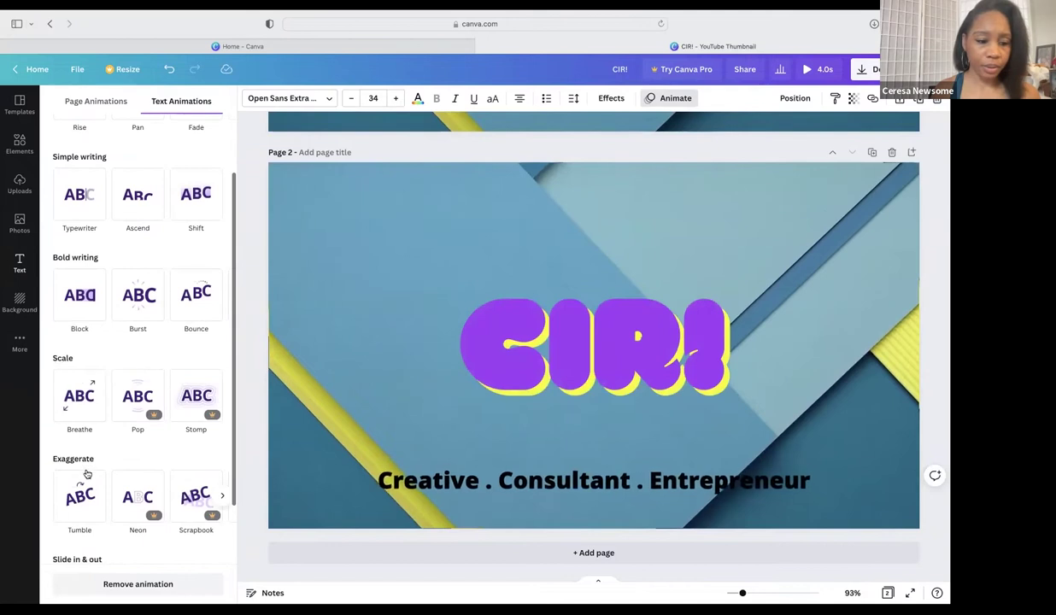
click(81, 496)
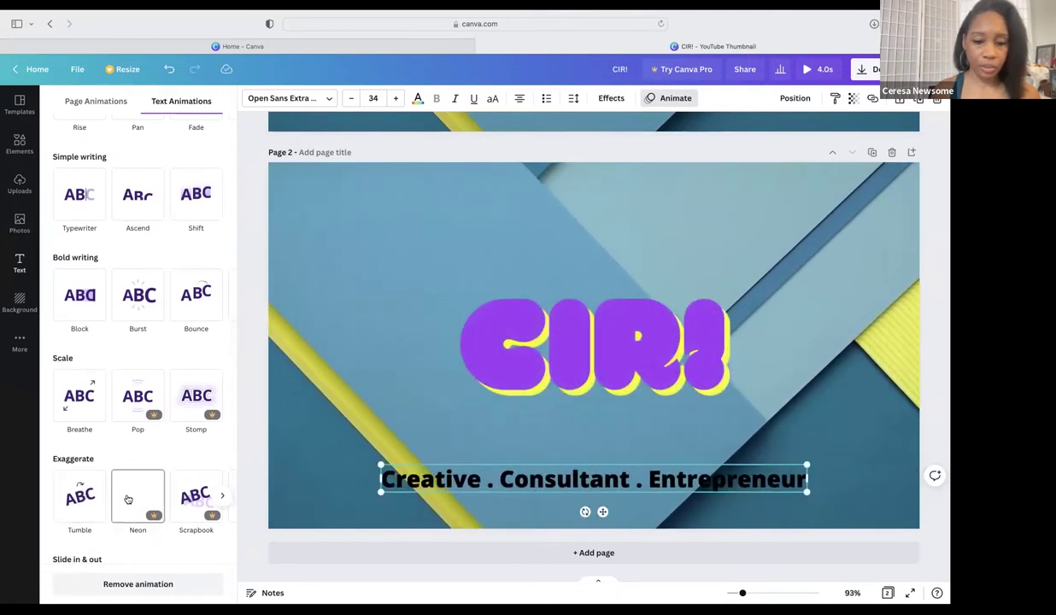
scroll(72, 496, down, 2)
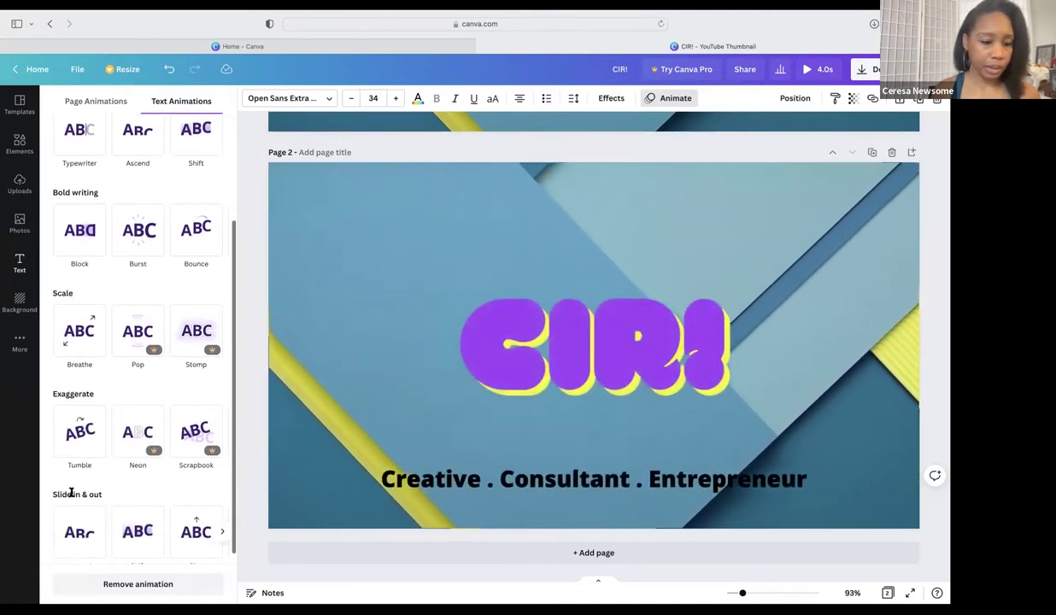
click(75, 523)
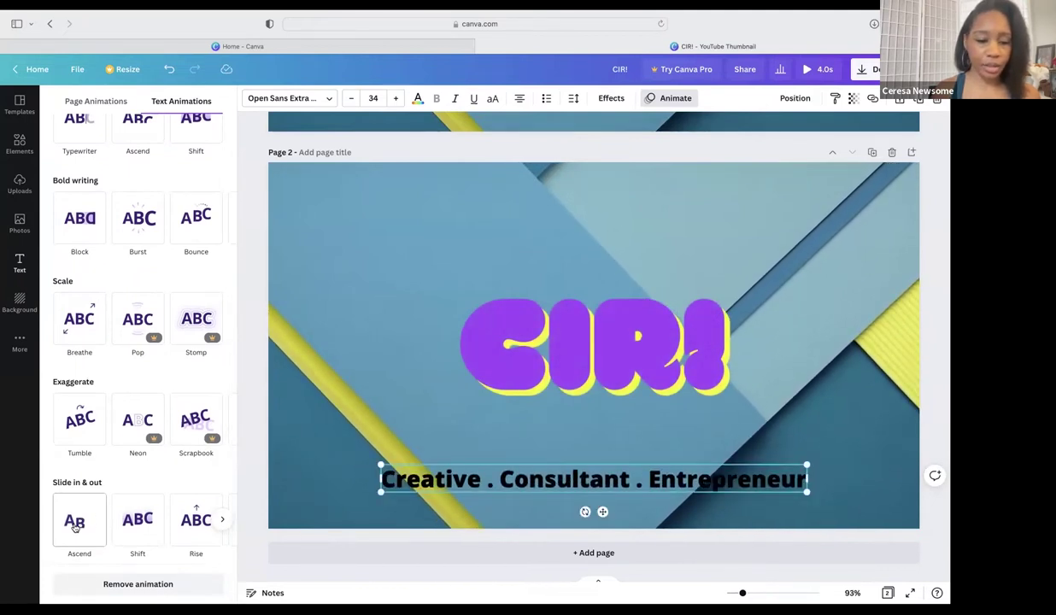
click(75, 523)
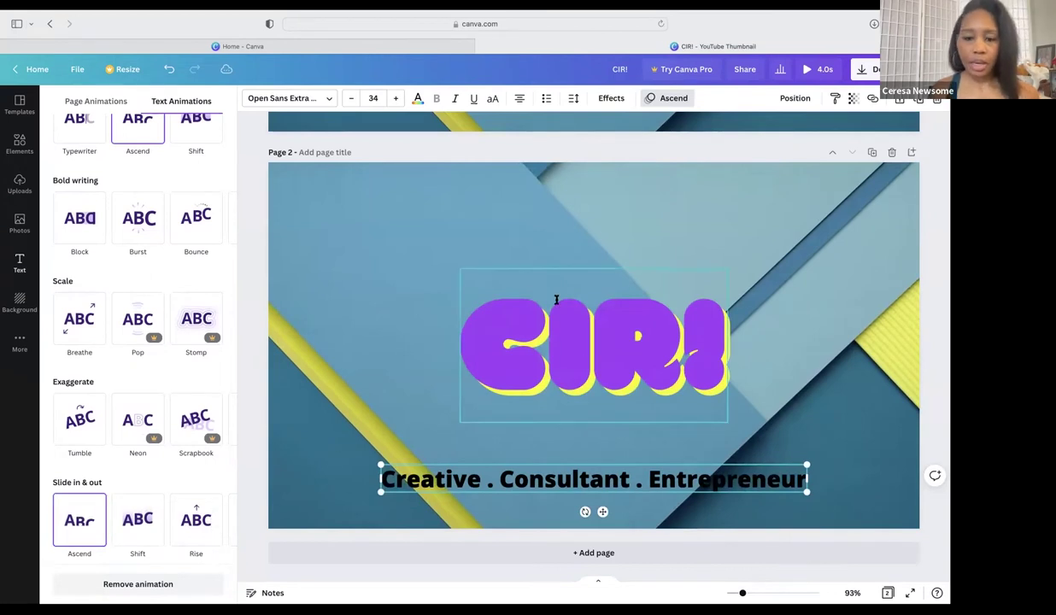
Step: Preview the two-page animated design and close the preview
scroll(556, 300, up, 5)
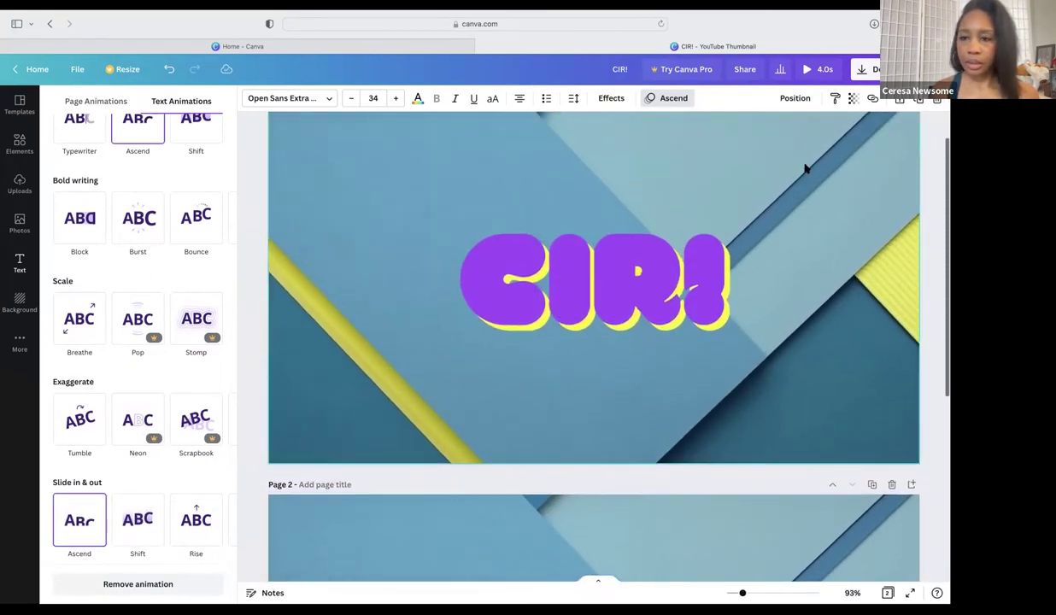
click(816, 72)
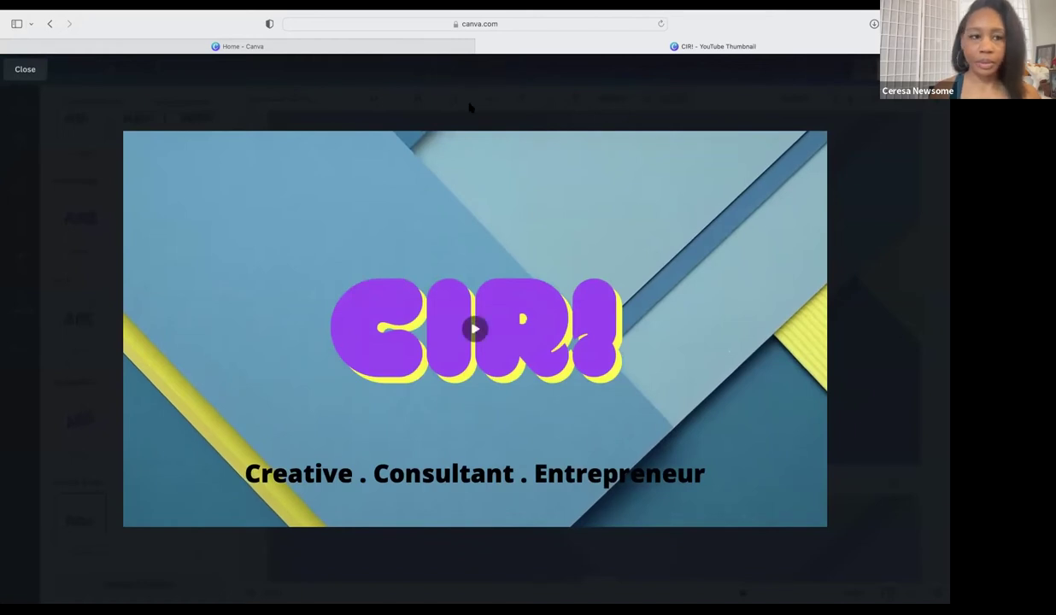
click(25, 69)
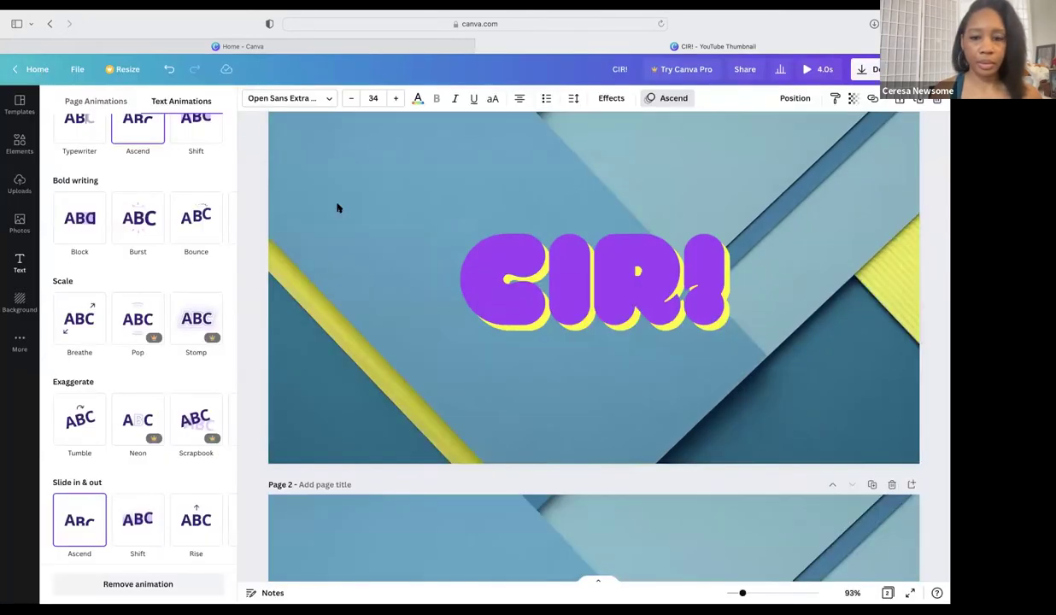
Step: Delete page 1, which holds only the "CIR!" text, and keep the page with the heading
click(511, 162)
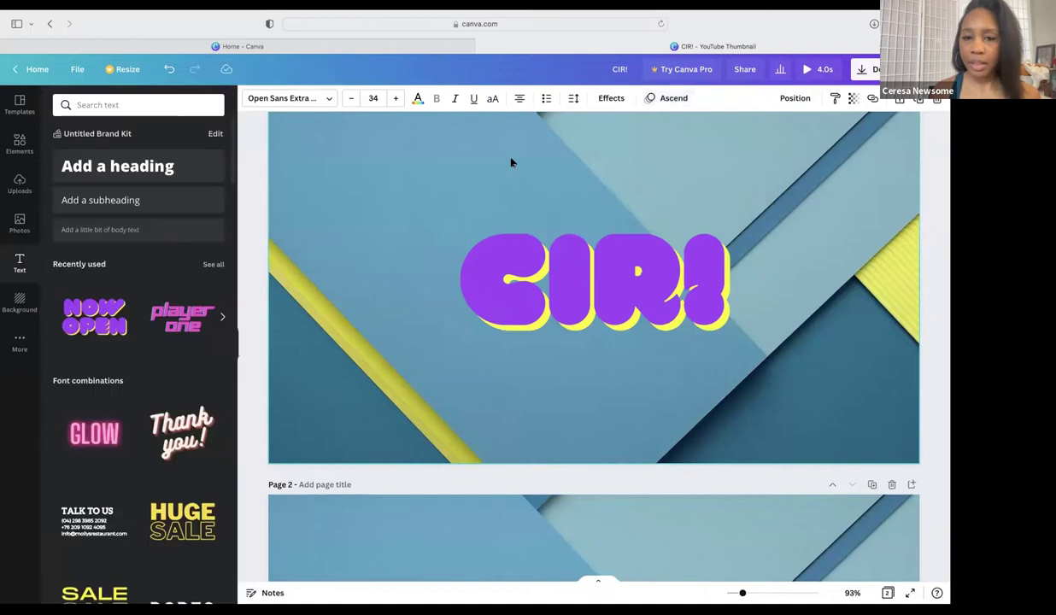
scroll(511, 162, up, 1)
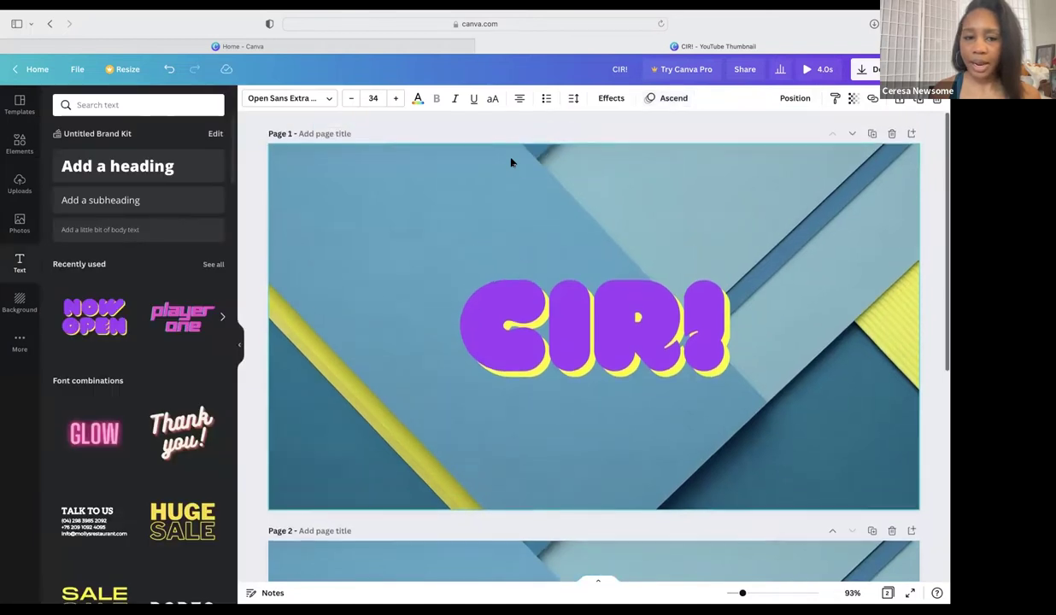
click(595, 211)
click(891, 133)
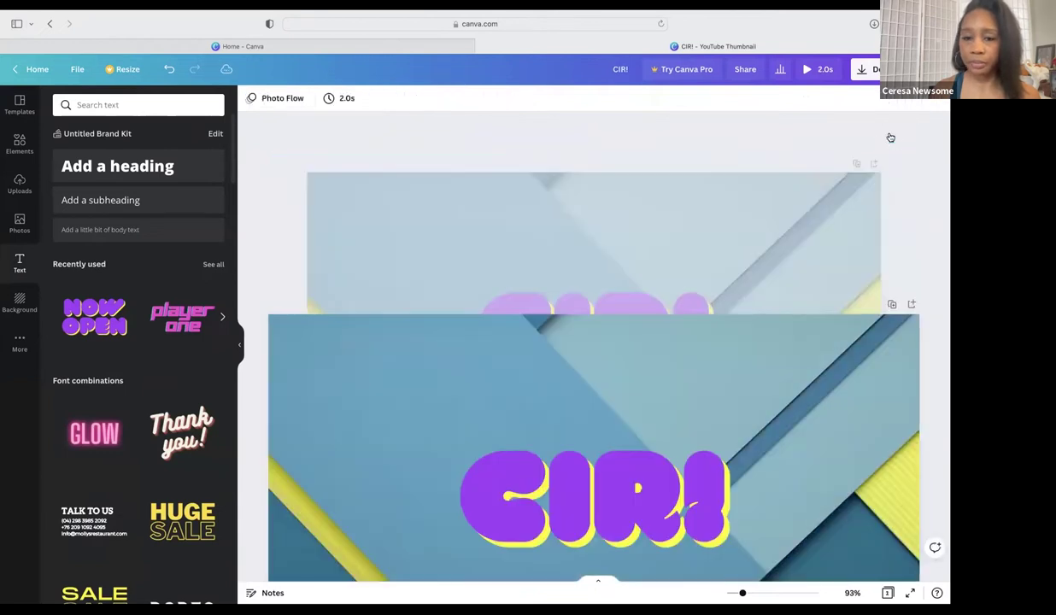
Step: Preview the single-page animation and set the page's timing to 3.0 seconds
click(817, 70)
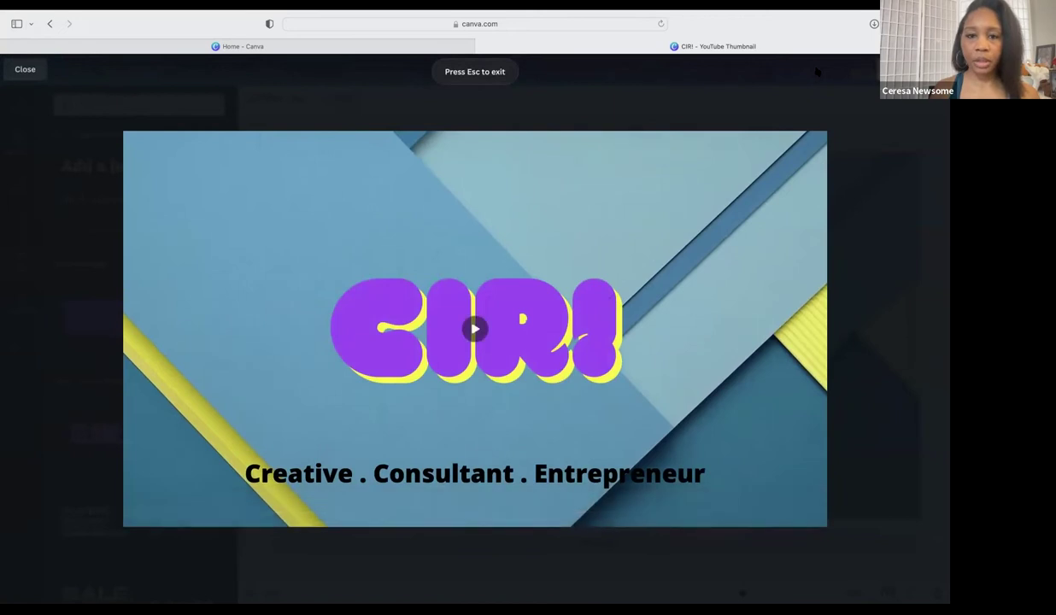
click(22, 72)
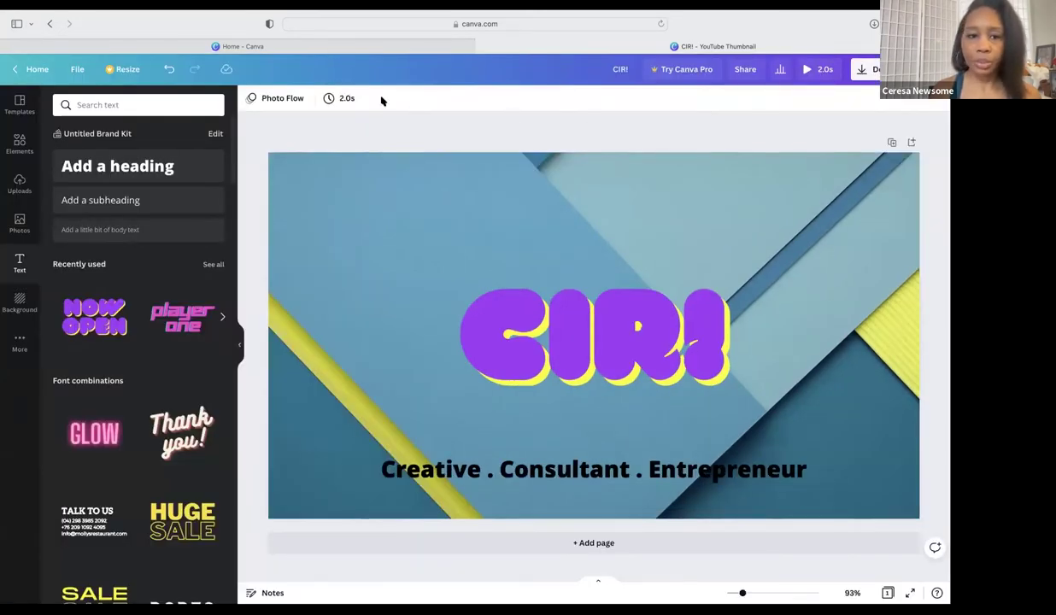
click(350, 99)
drag(385, 138, 386, 137)
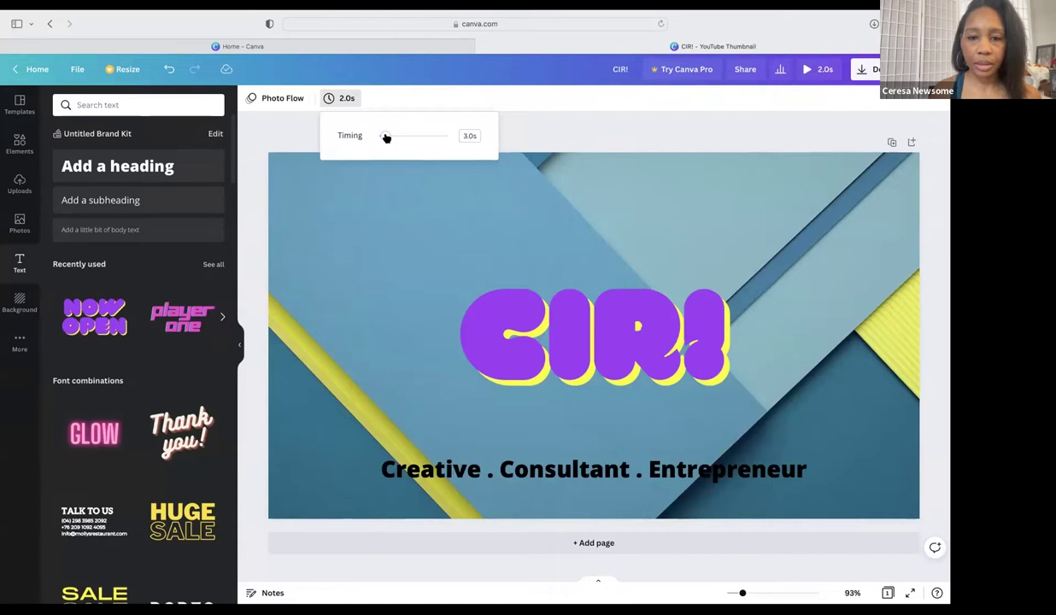
click(603, 113)
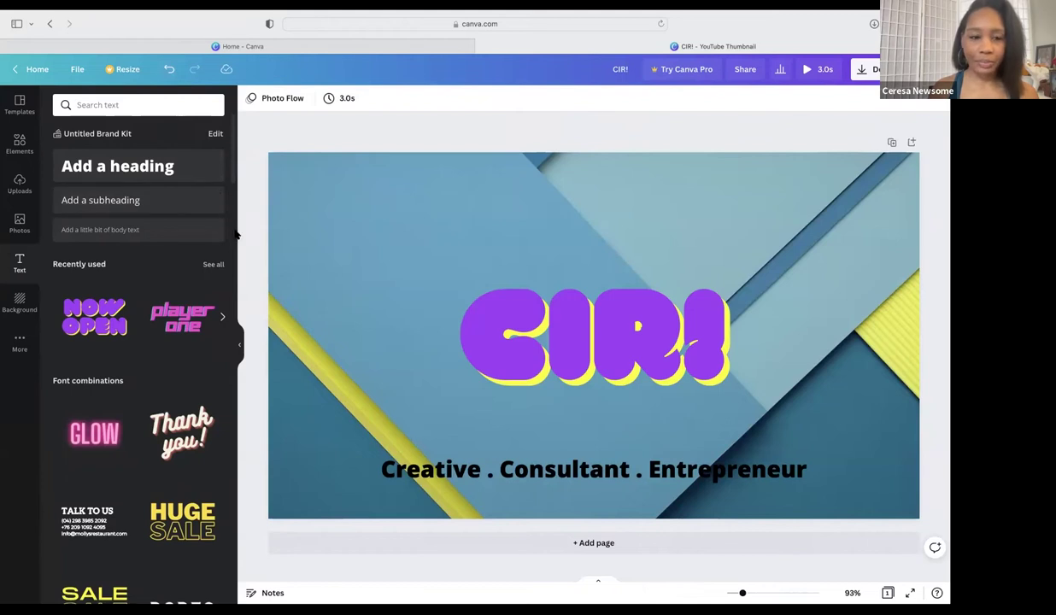
click(151, 109)
text(sparkle)
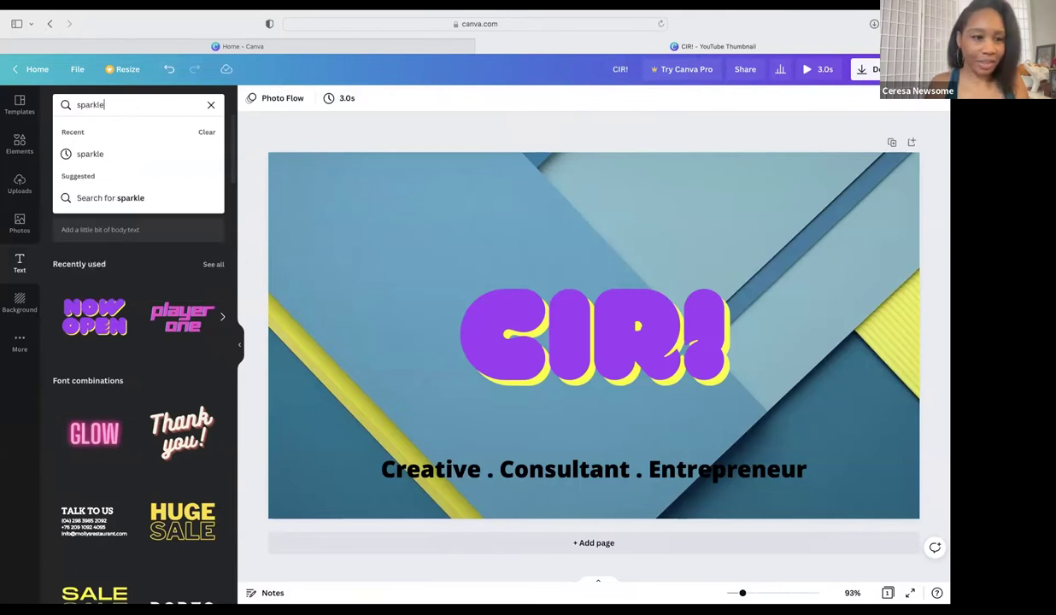
key(Return)
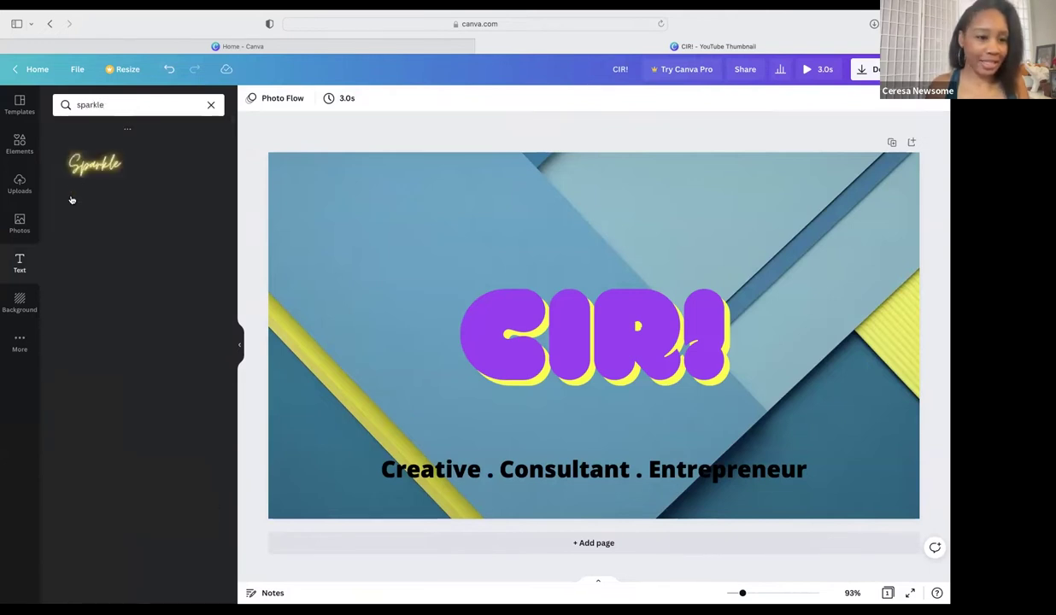
click(211, 104)
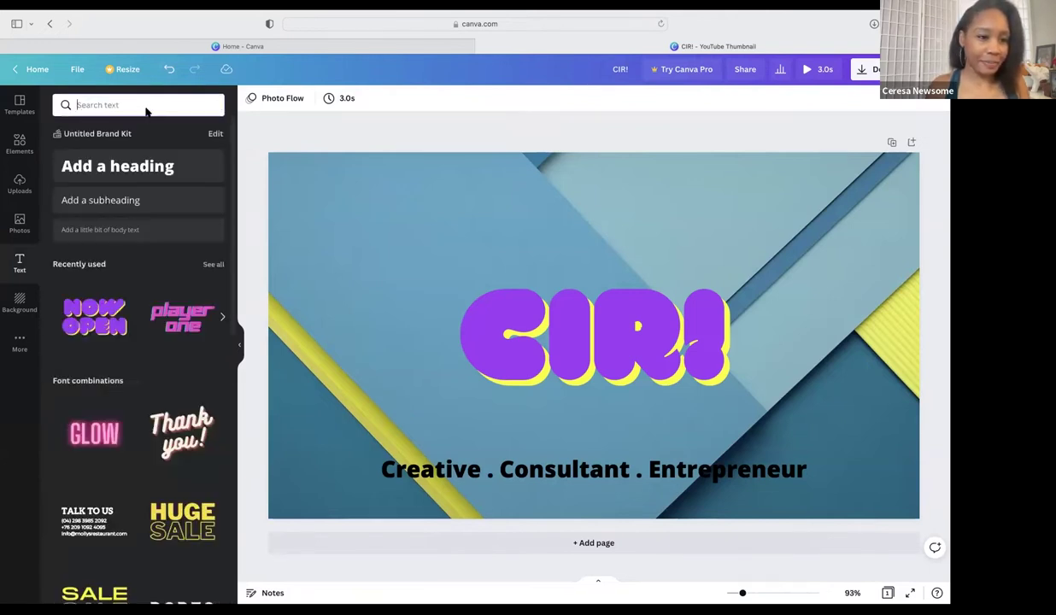
Step: Search the elements library for "sparkle"
click(25, 151)
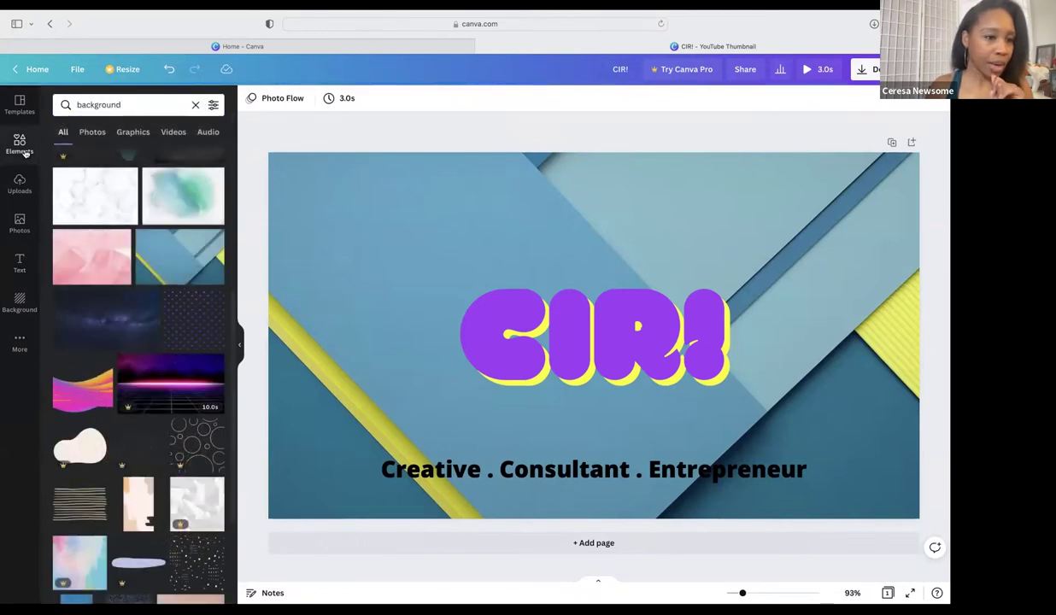
click(25, 151)
click(109, 104)
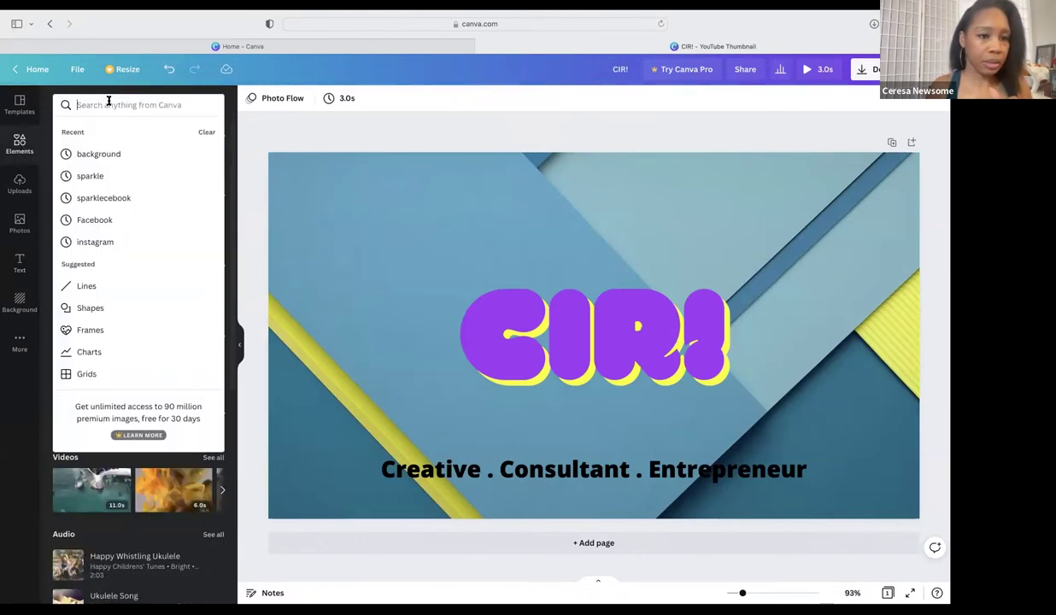
click(20, 143)
click(114, 103)
text(sparkle)
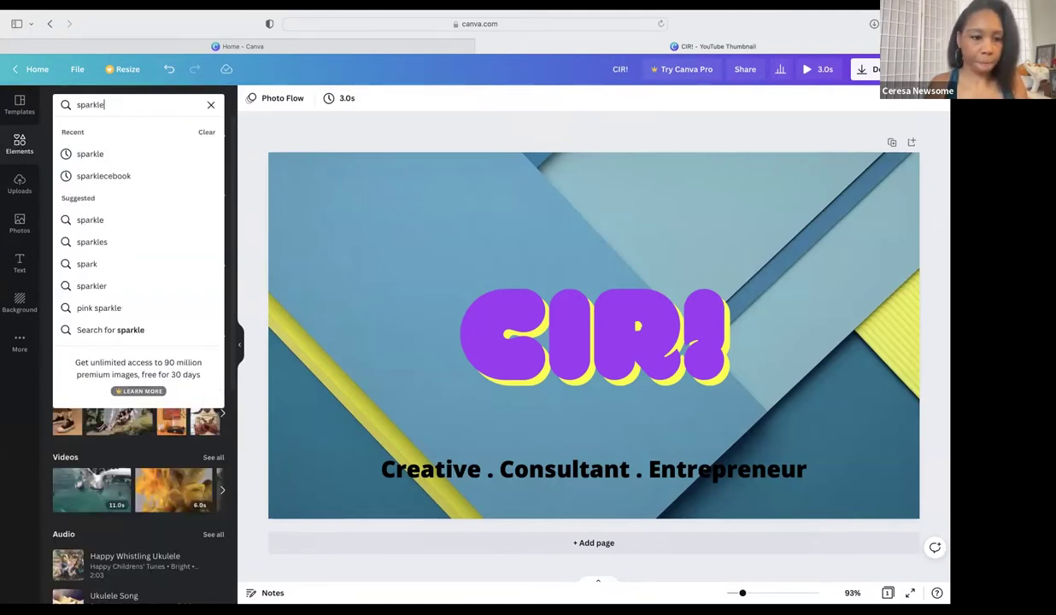
key(Return)
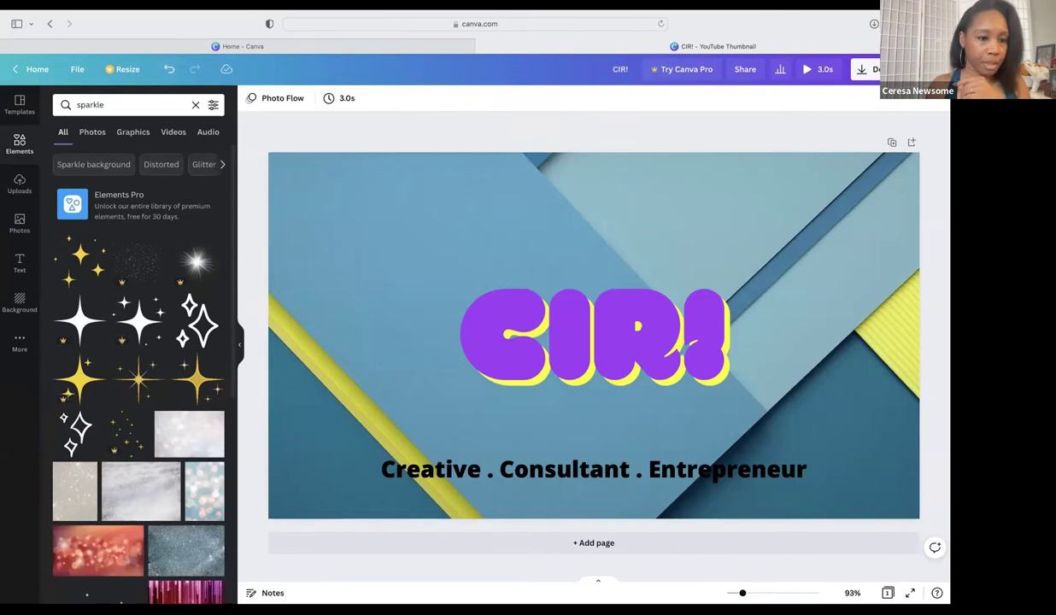
Step: Browse the sparkle elements, try an animated white sparkle on the page and delete it
scroll(95, 285, down, 3)
scroll(95, 285, down, 1)
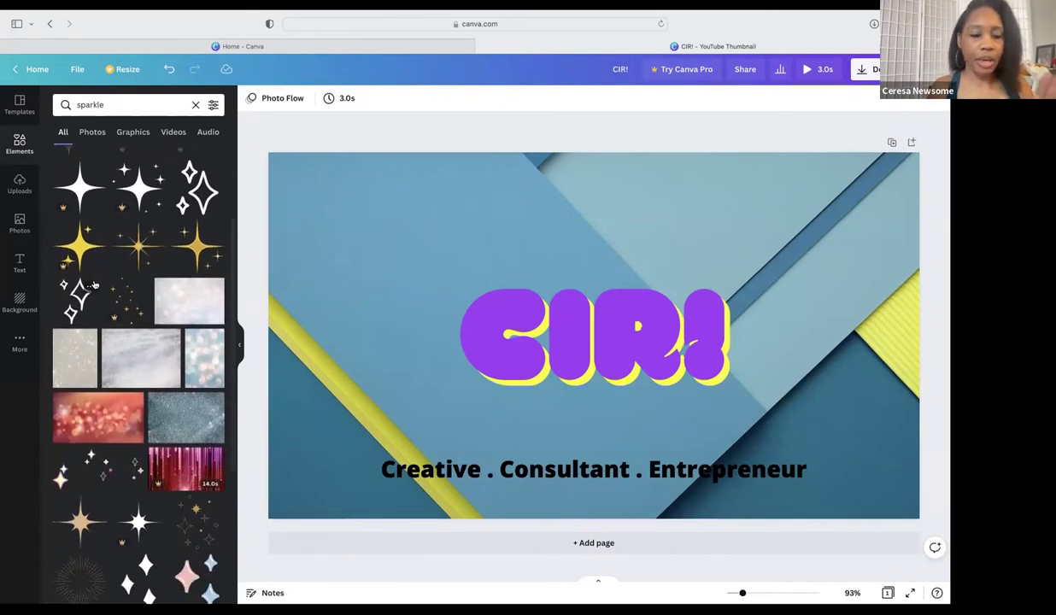
scroll(95, 285, down, 3)
scroll(94, 284, down, 1)
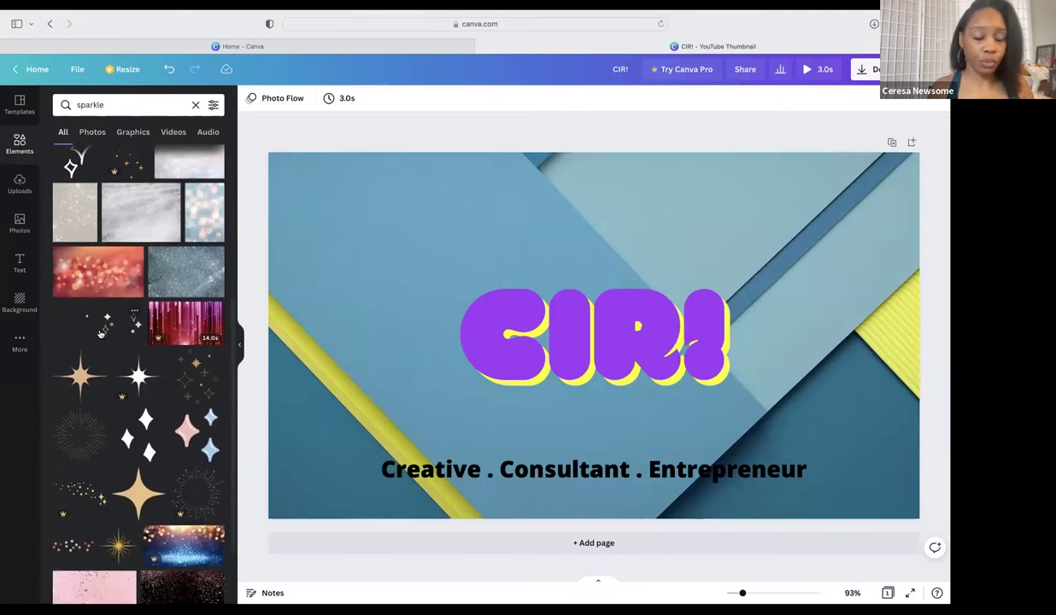
scroll(100, 333, down, 8)
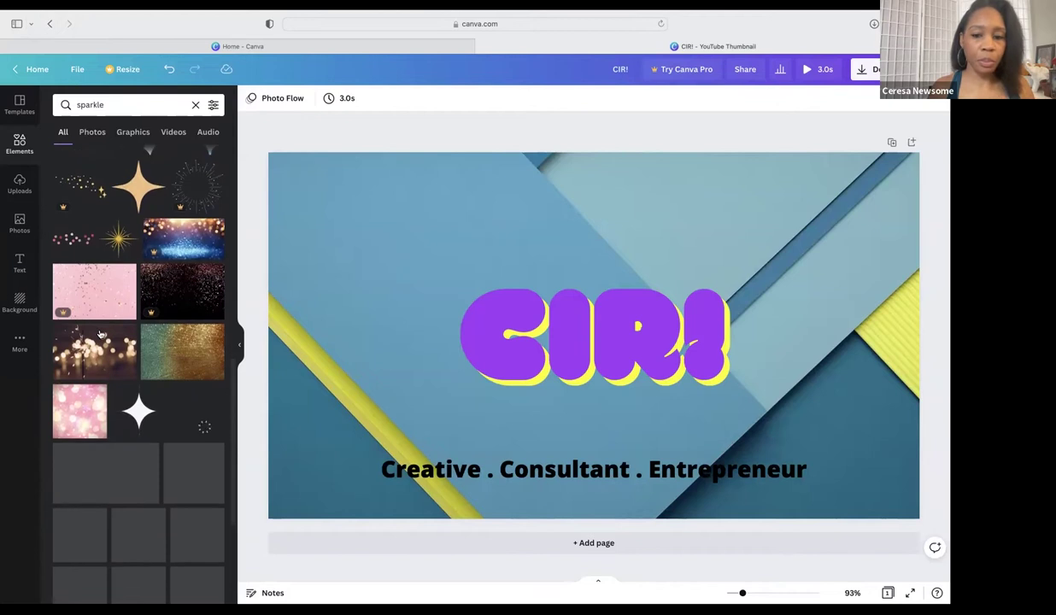
scroll(100, 333, down, 7)
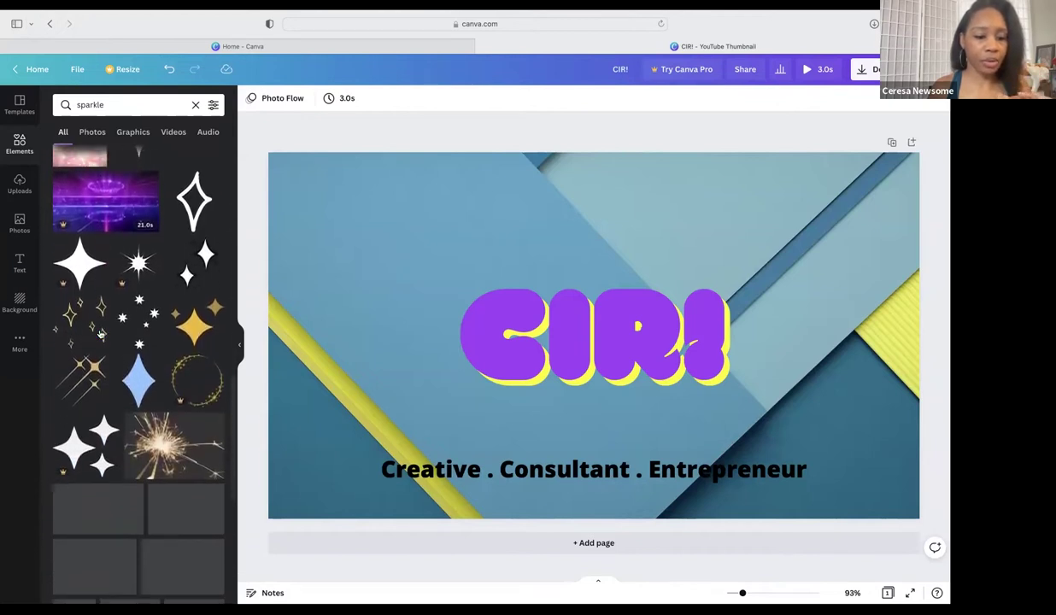
scroll(100, 333, down, 7)
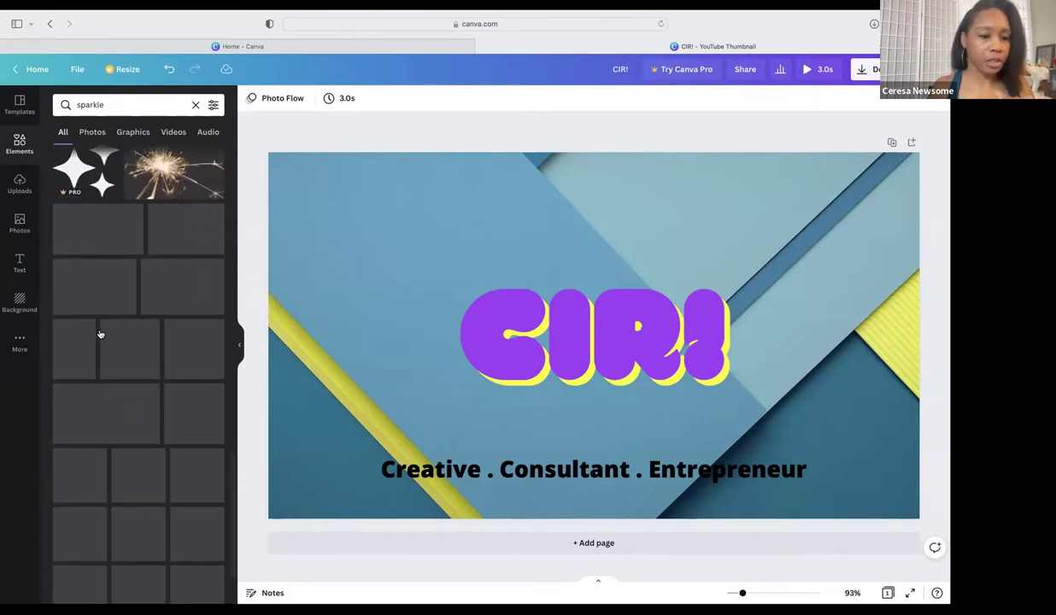
scroll(100, 333, down, 4)
scroll(100, 334, down, 2)
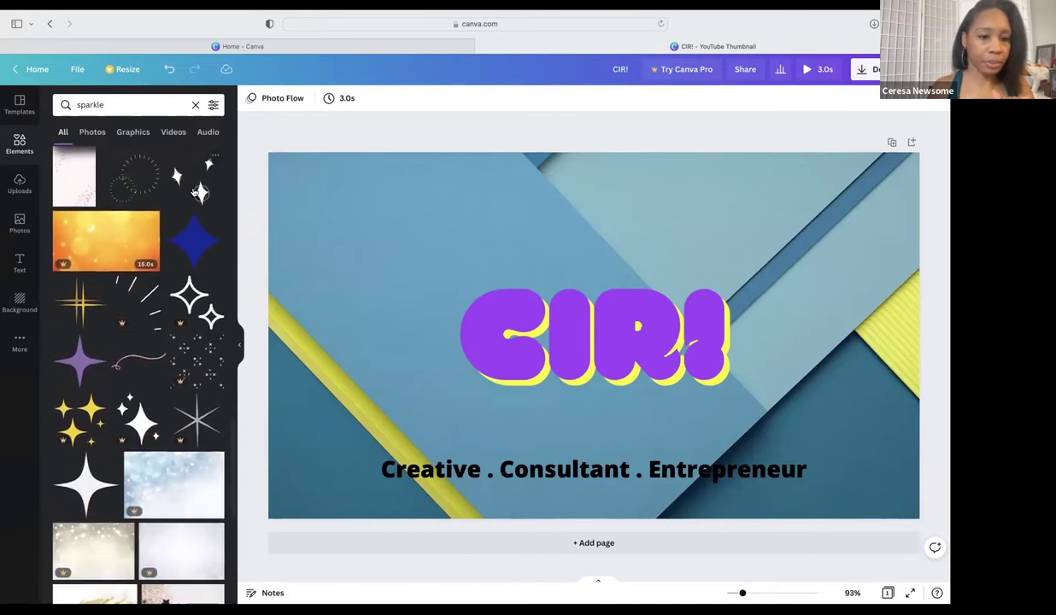
scroll(161, 270, down, 10)
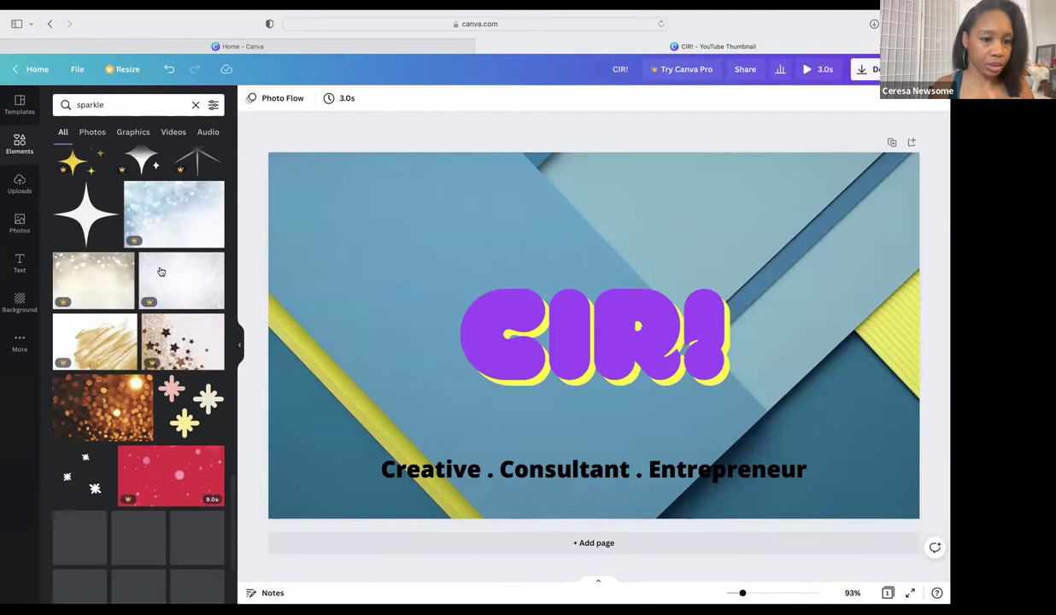
scroll(159, 272, up, 7)
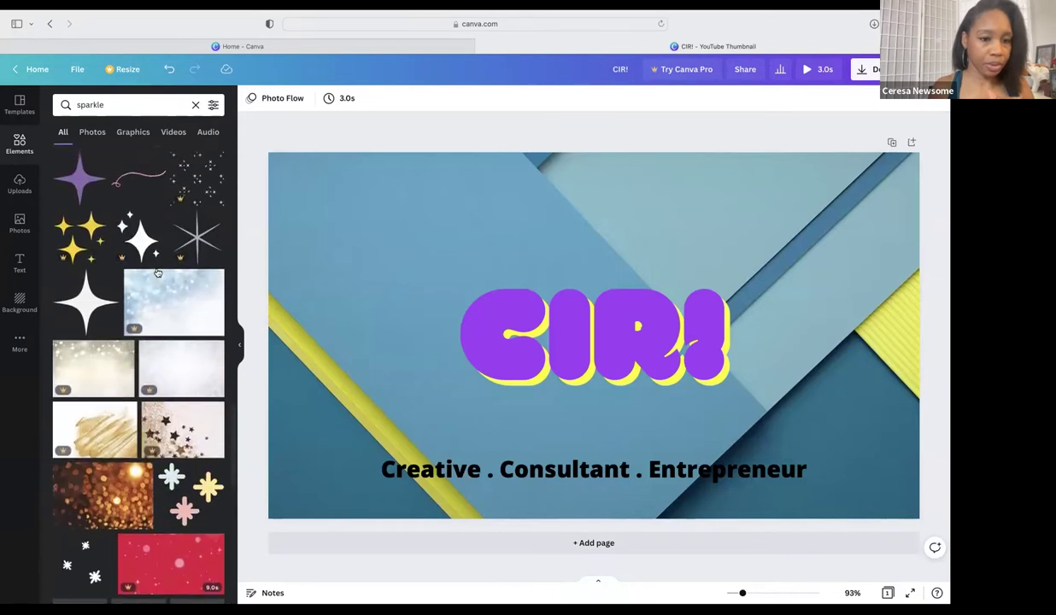
scroll(158, 265, up, 4)
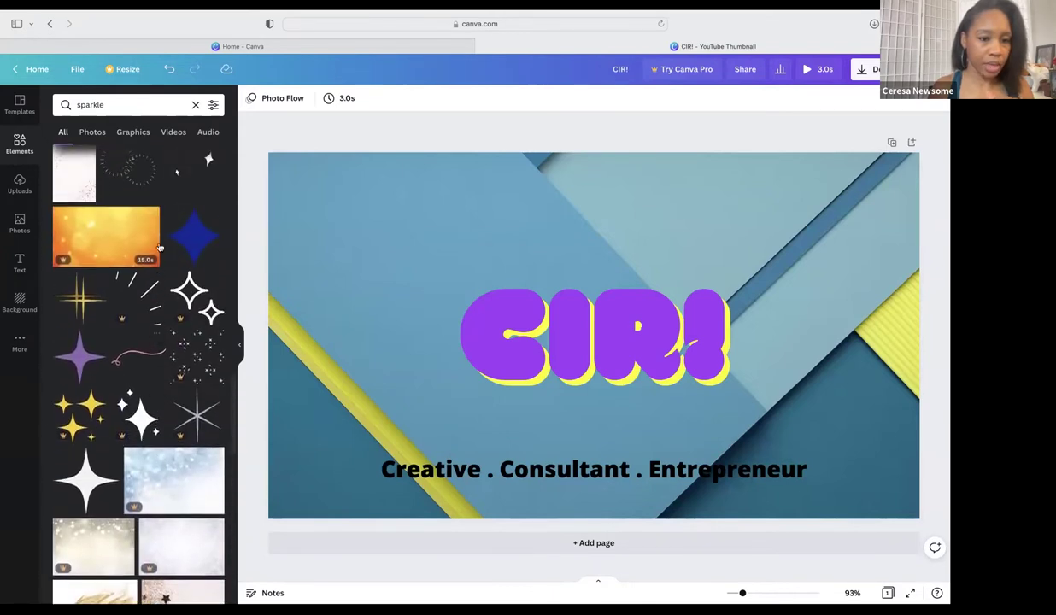
scroll(123, 181, up, 1)
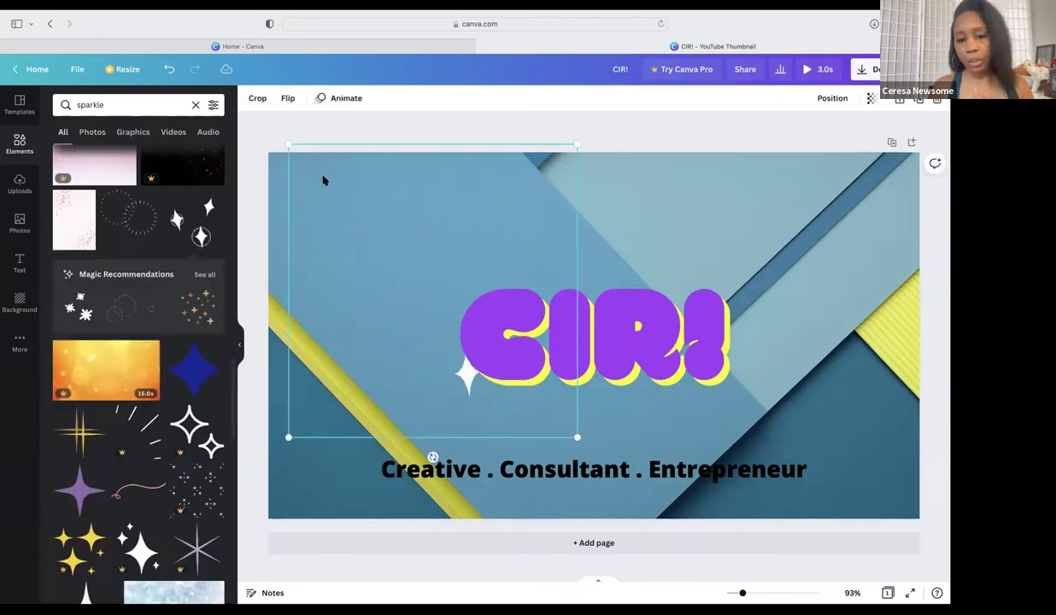
key(Delete)
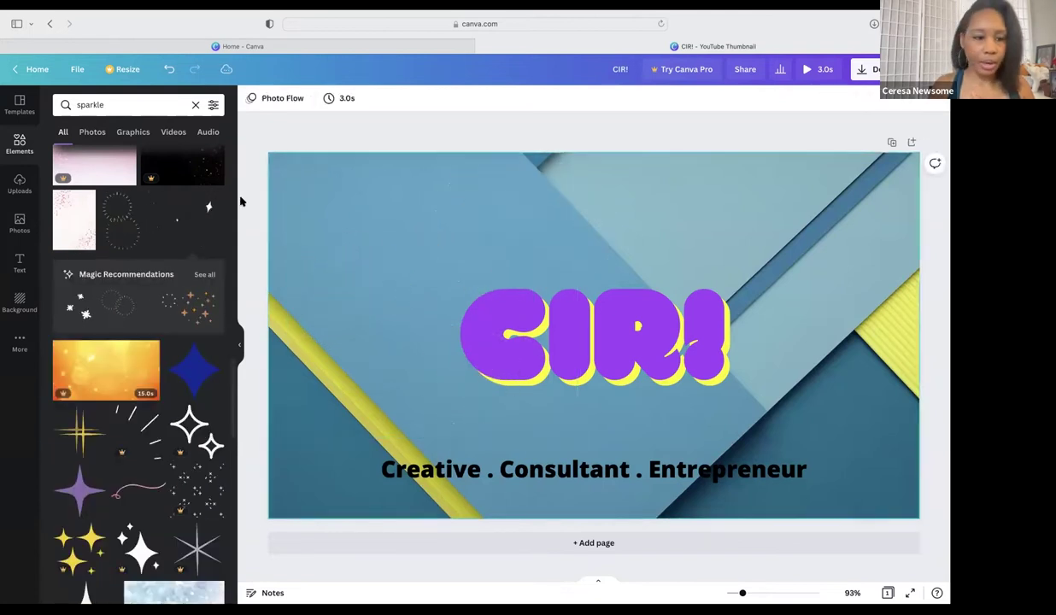
Step: Add the animated yellow sparkle with the dashed ring, shrink it and place it in the design's upper-right corner
scroll(140, 219, up, 2)
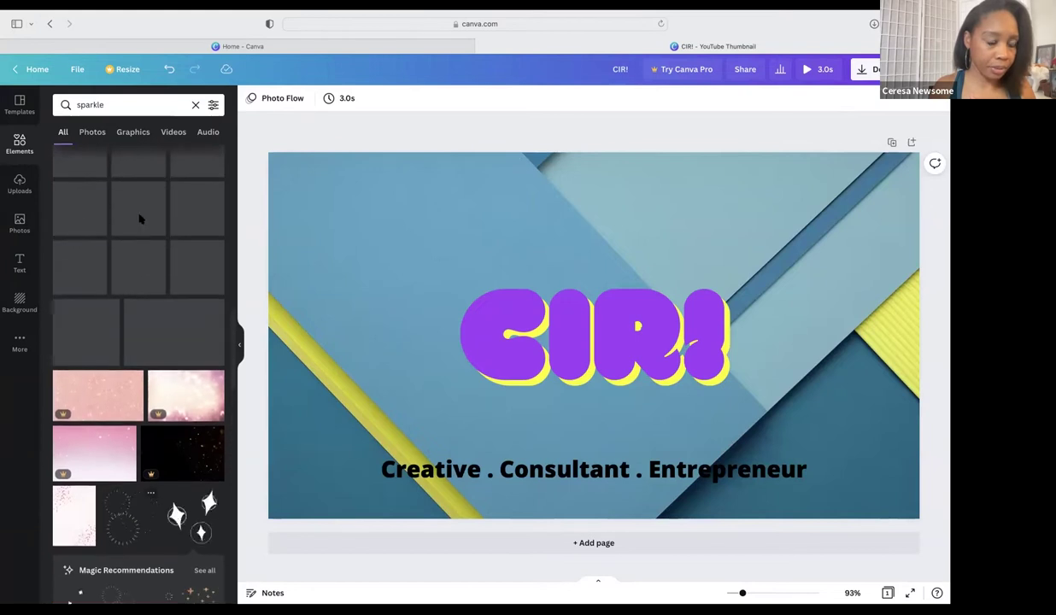
scroll(141, 220, down, 5)
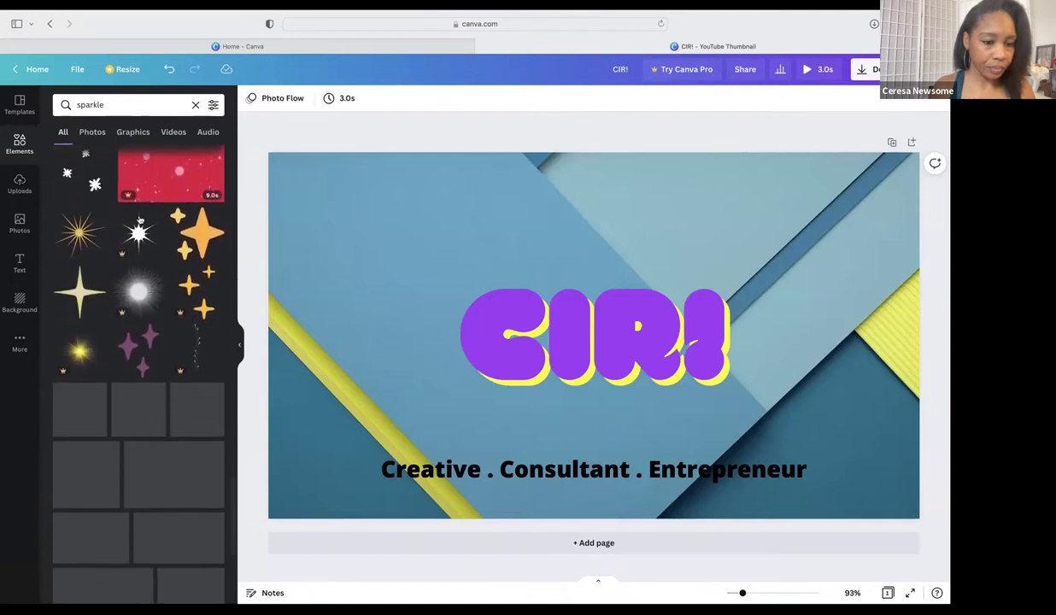
scroll(141, 219, down, 1)
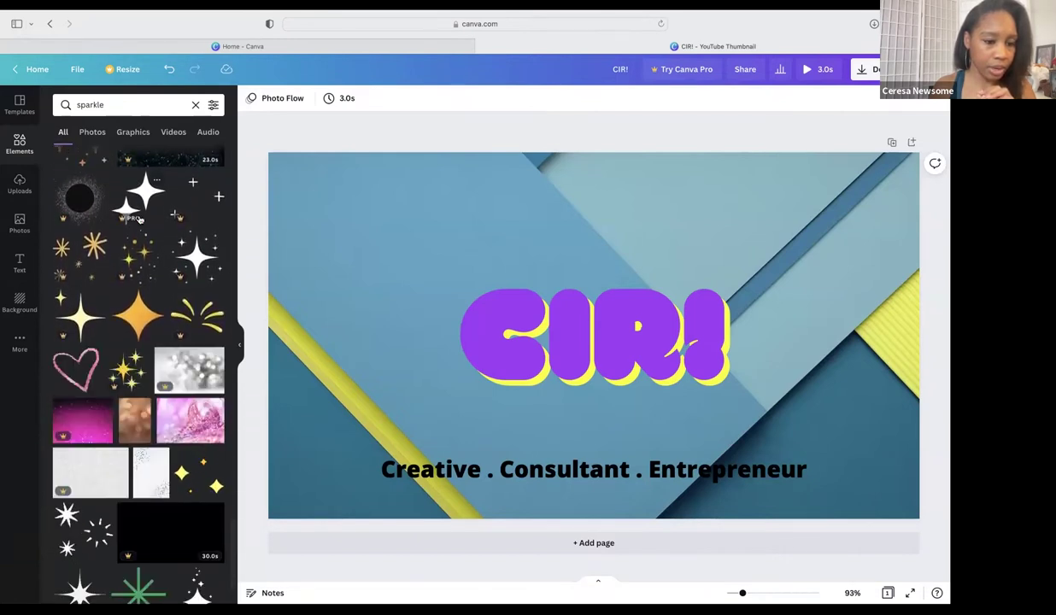
scroll(141, 220, down, 3)
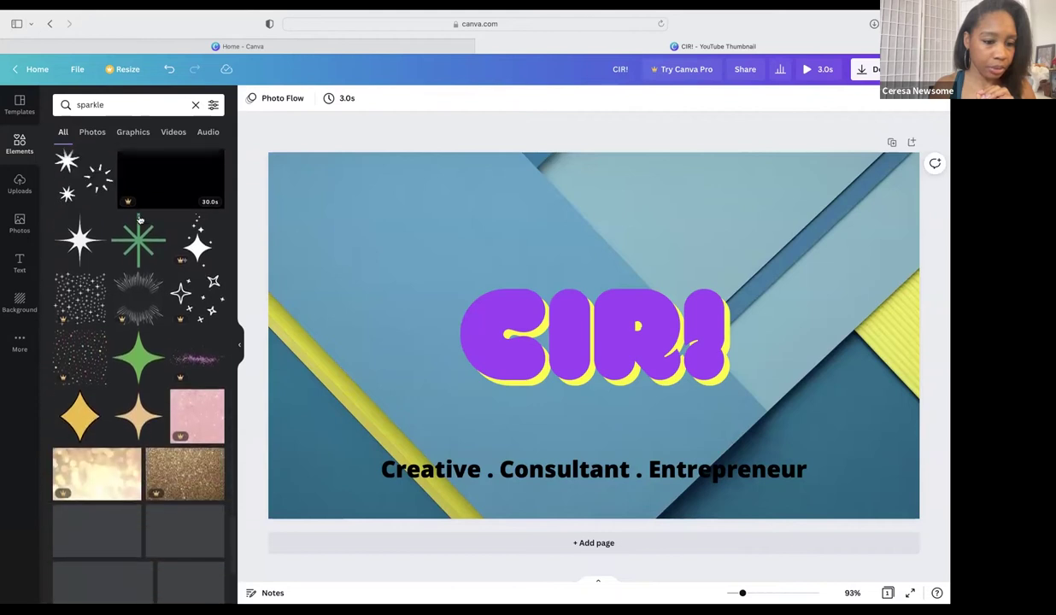
scroll(140, 219, down, 4)
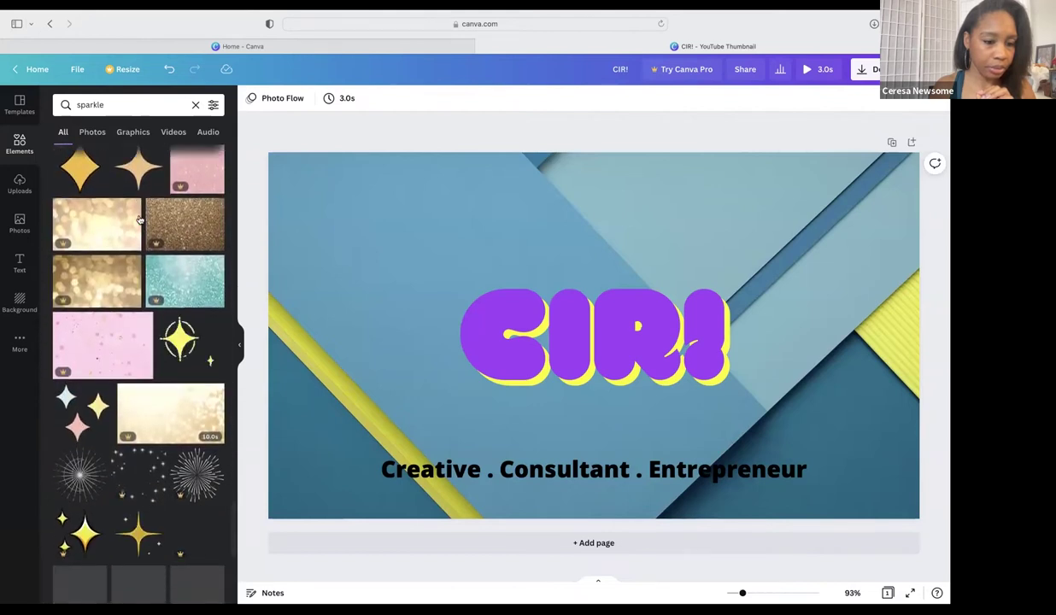
scroll(140, 220, down, 1)
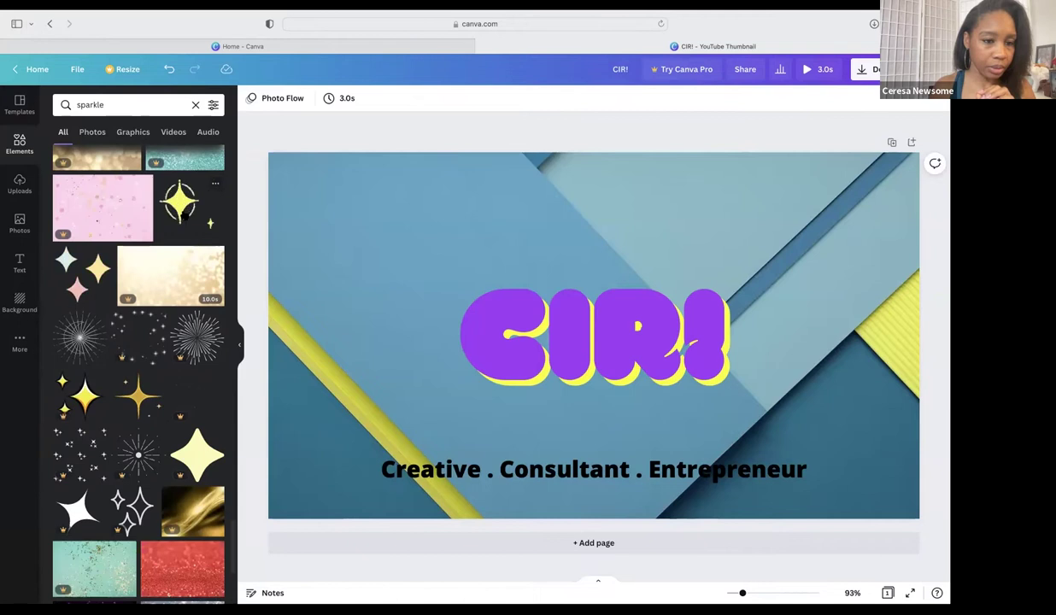
drag(262, 218, 304, 215)
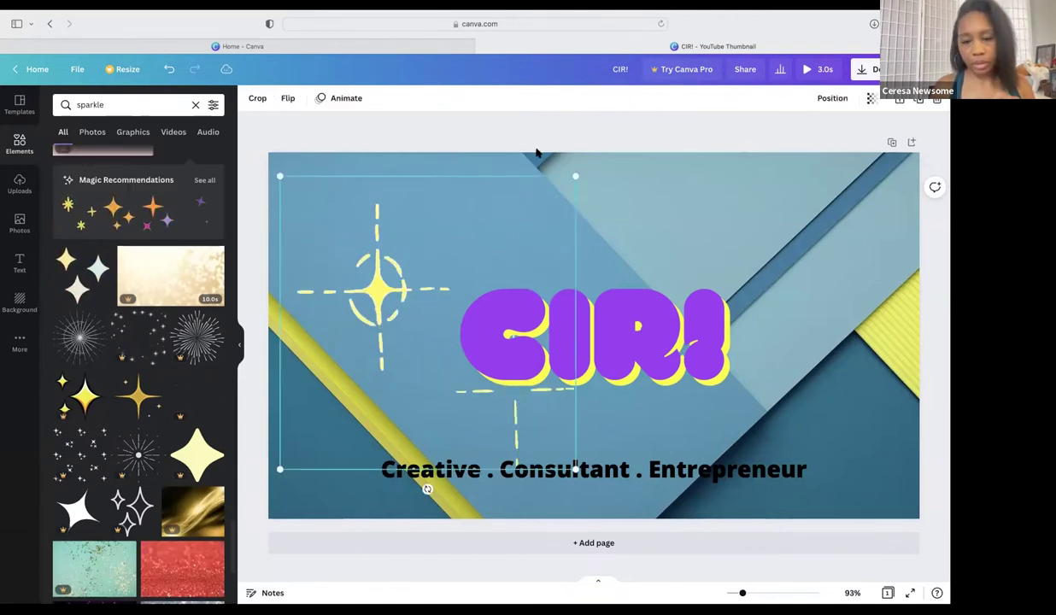
drag(577, 176, 408, 272)
drag(338, 368, 813, 209)
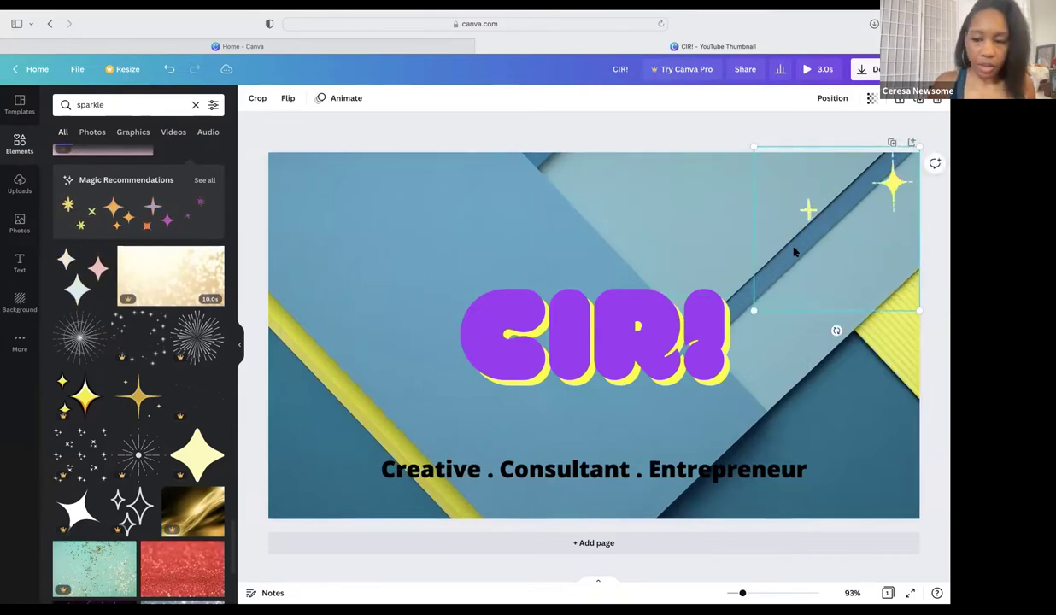
Step: Duplicate the yellow sparkle, place the copy in the design's upper-left area and preview the animation
drag(820, 266, 829, 276)
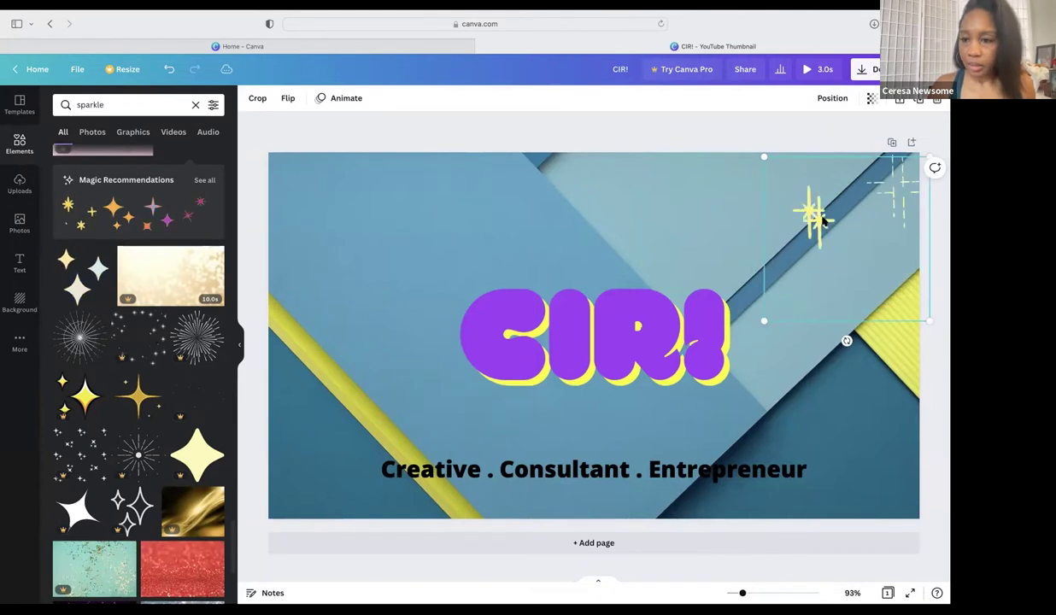
drag(820, 219, 406, 217)
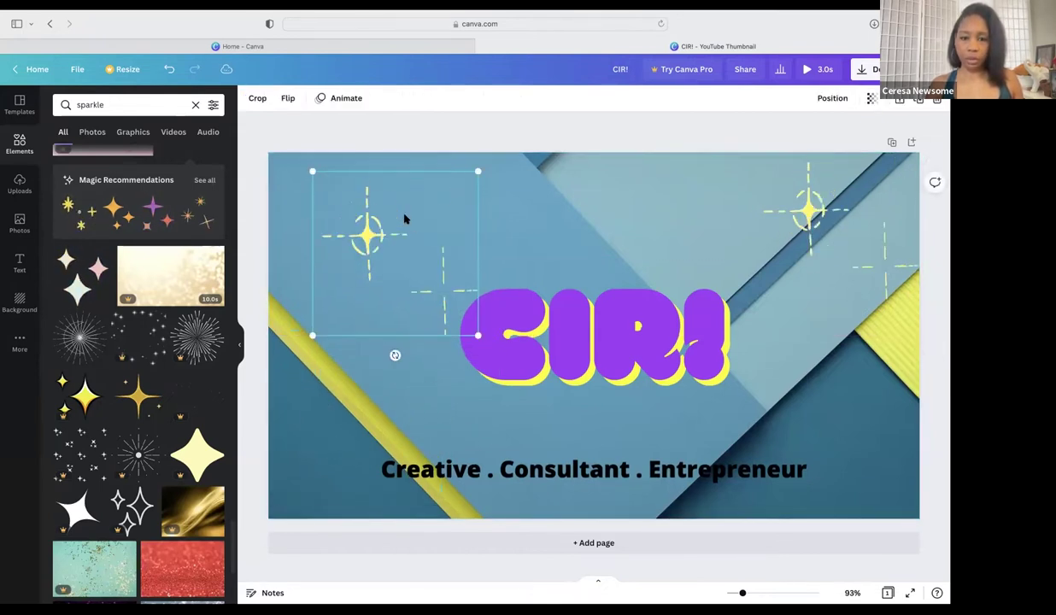
click(587, 126)
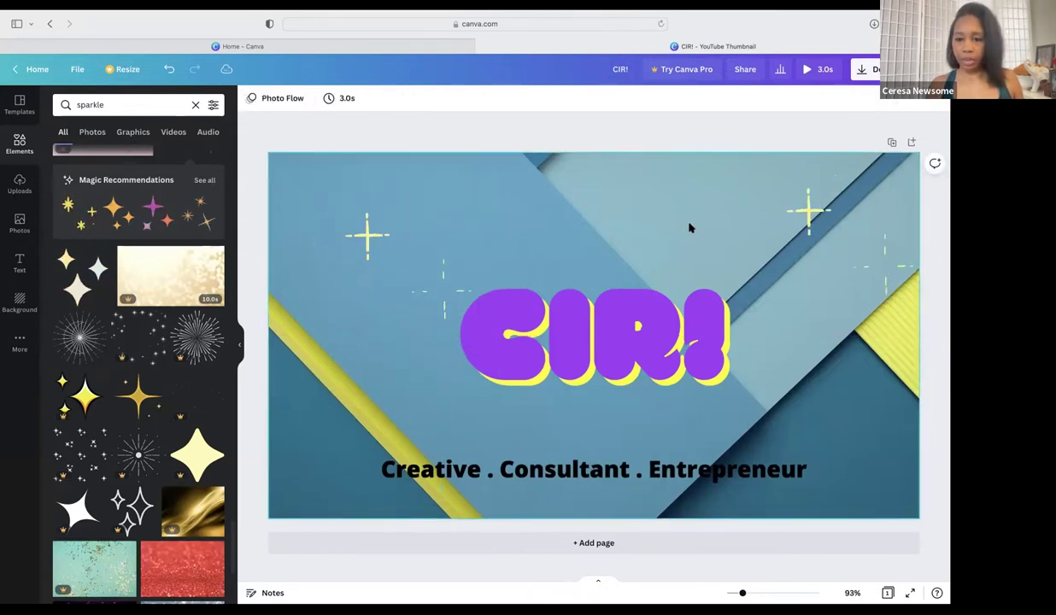
click(814, 68)
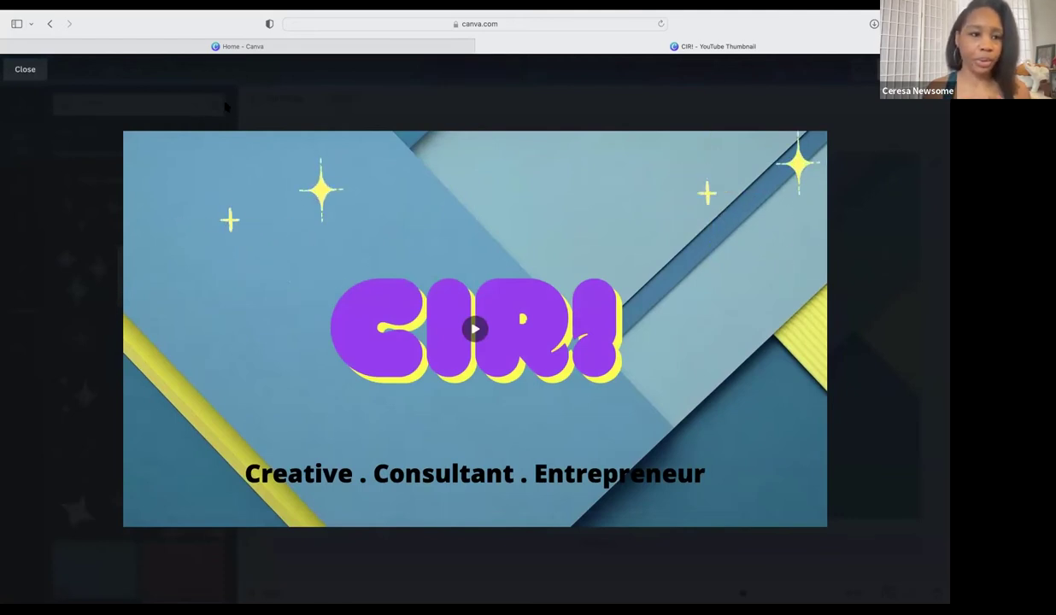
click(25, 70)
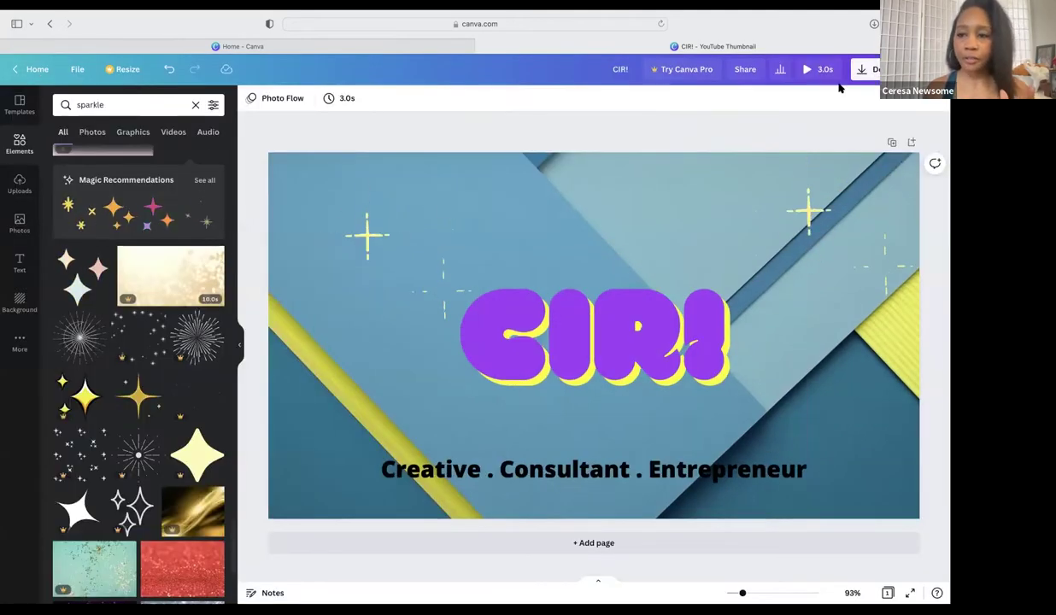
Step: Duplicate the page and delete the "CIR!" text from the copy
click(891, 142)
click(585, 328)
key(Delete)
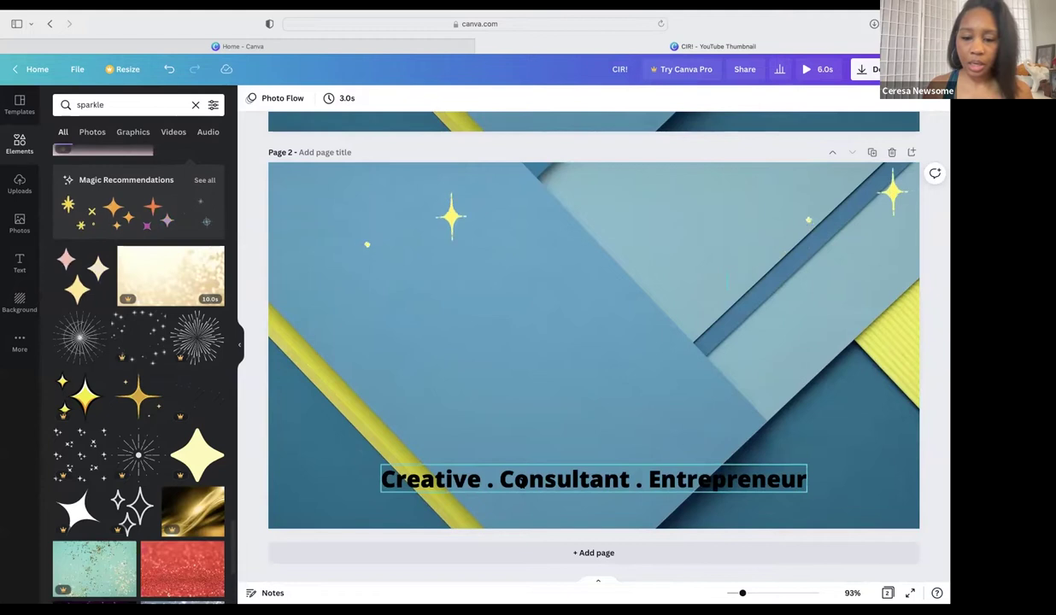
Step: Move the "Creative . Consultant . Entrepreneur" heading on page 2 straight up to the middle of the page
click(563, 481)
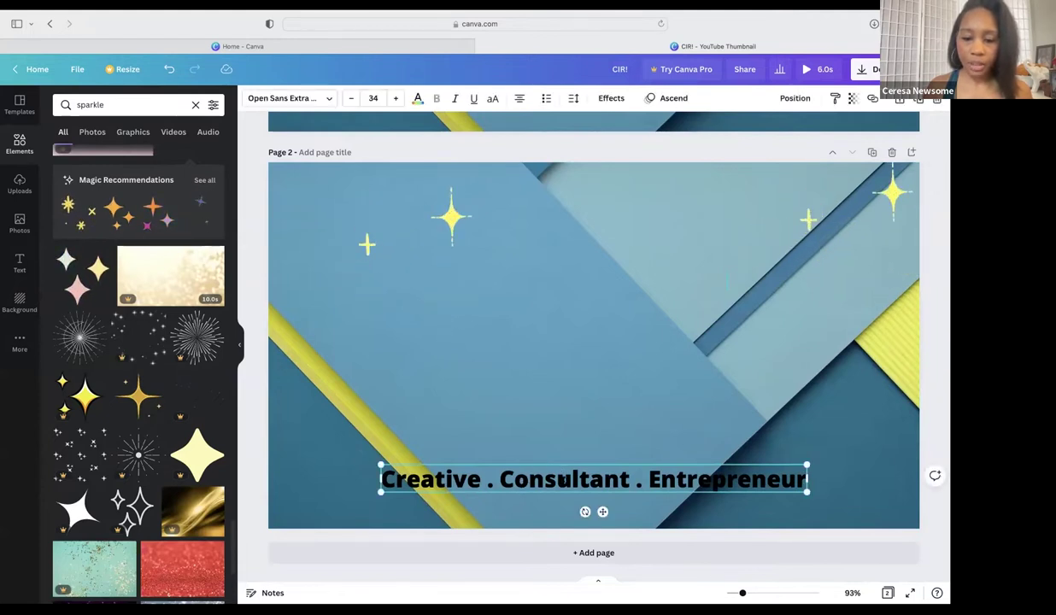
drag(602, 512, 603, 383)
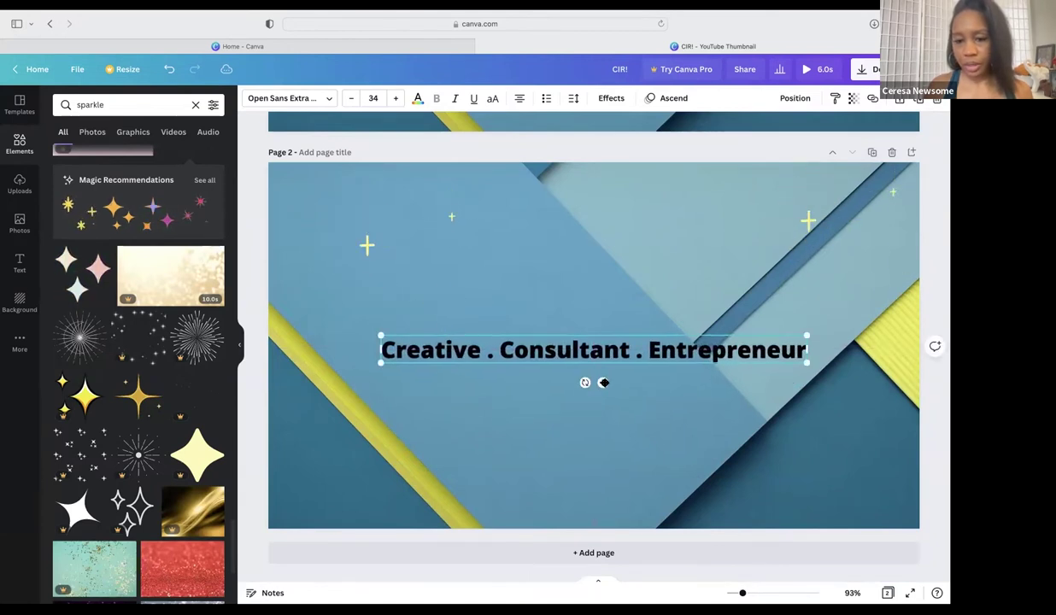
Step: Replace the "Creative . Consultant . Entrepreneur" heading on page 2 with the text "Weekly Tutorials"
click(803, 350)
click(668, 344)
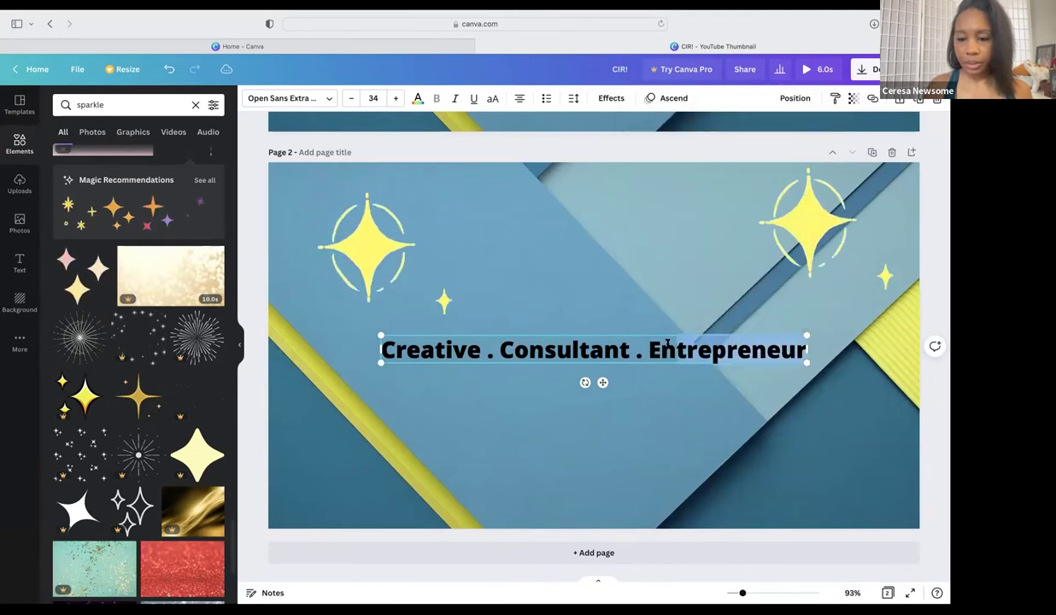
key(BackSpace)
key(BackSpace)
key(BackSpace)
key(BackSpace)
key(BackSpace)
key(BackSpace)
key(BackSpace)
key(BackSpace)
key(BackSpace)
key(BackSpace)
key(BackSpace)
key(BackSpace)
key(BackSpace)
key(BackSpace)
key(BackSpace)
key(BackSpace)
key(BackSpace)
key(BackSpace)
key(BackSpace)
key(BackSpace)
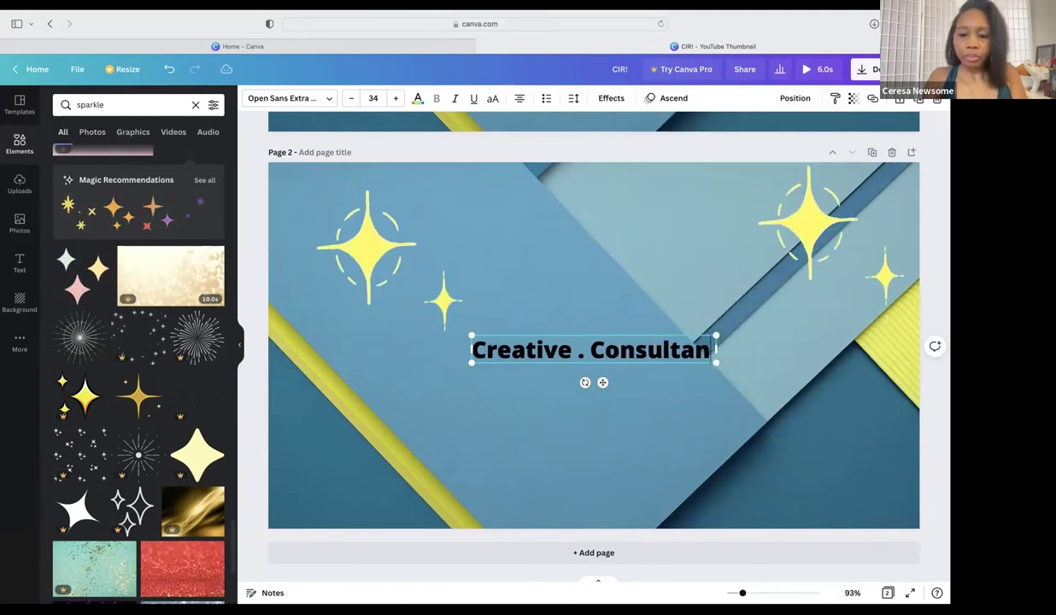
key(BackSpace)
key(BackSpace)
key(BackSpace)
key(BackSpace)
key(BackSpace)
key(BackSpace)
key(BackSpace)
text(Weekly Tur)
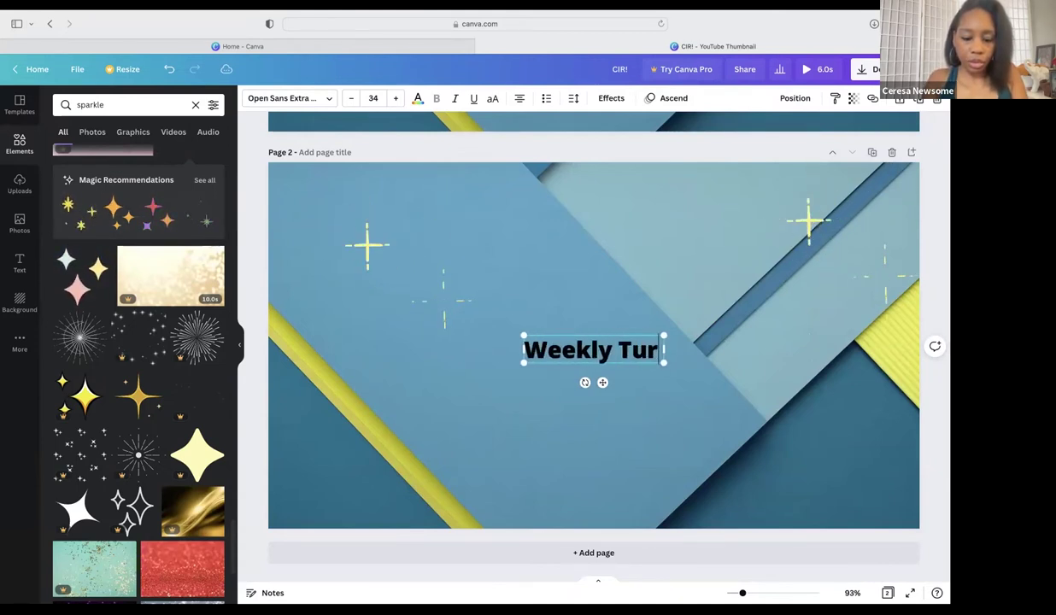
key(BackSpace)
text(torials)
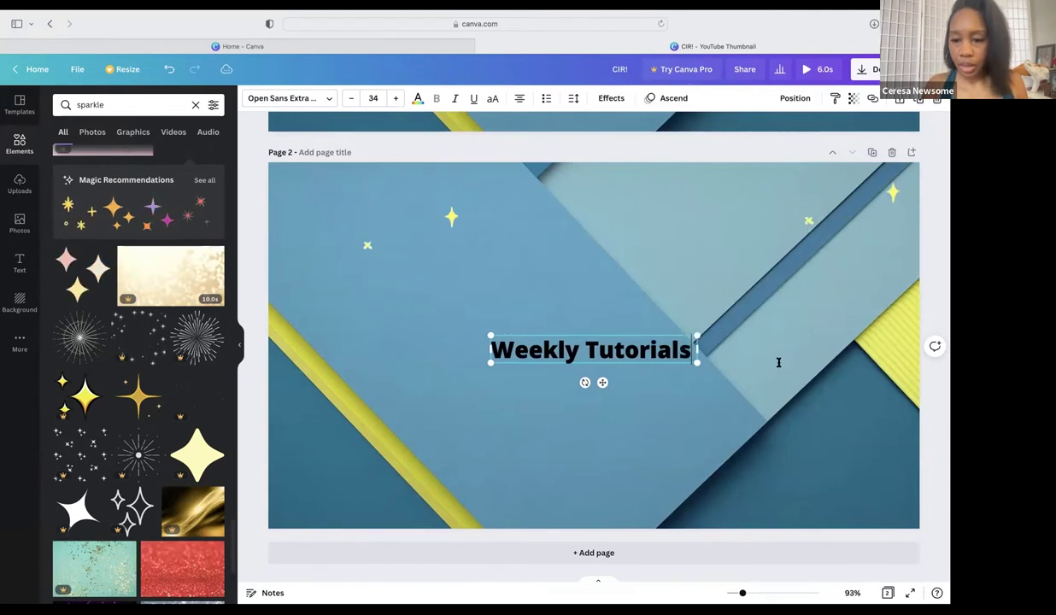
Step: Recolor the "Weekly Tutorials" text with the yellow-green document color and set its font size to 70
drag(692, 344, 478, 345)
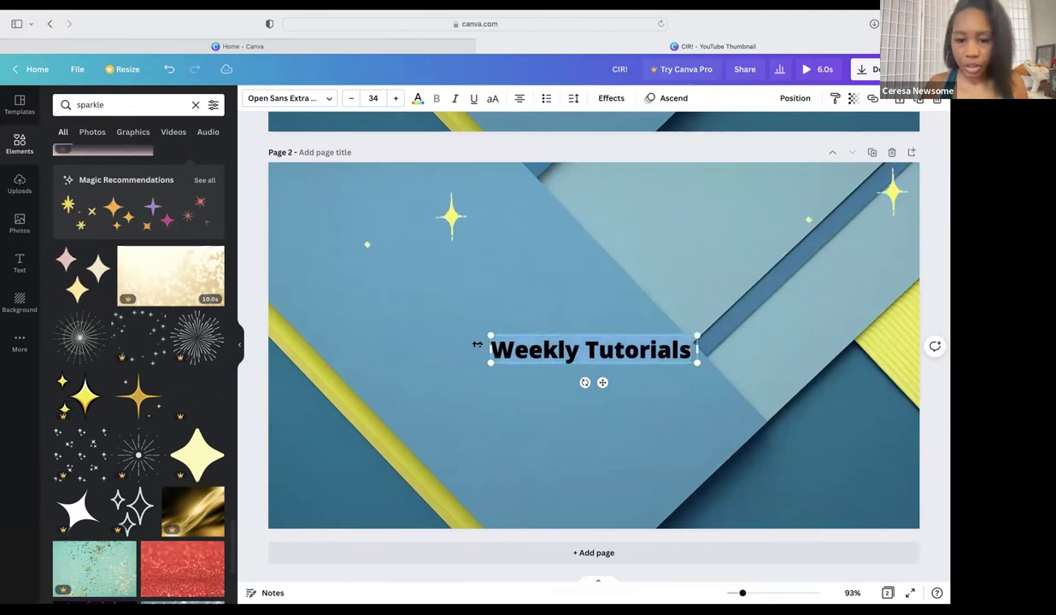
click(418, 99)
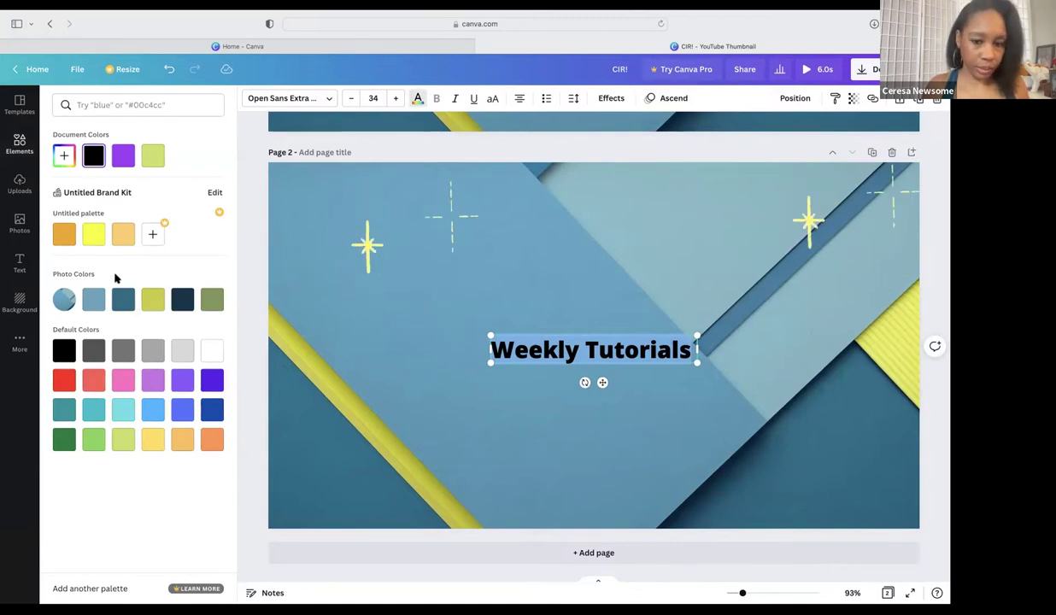
click(125, 296)
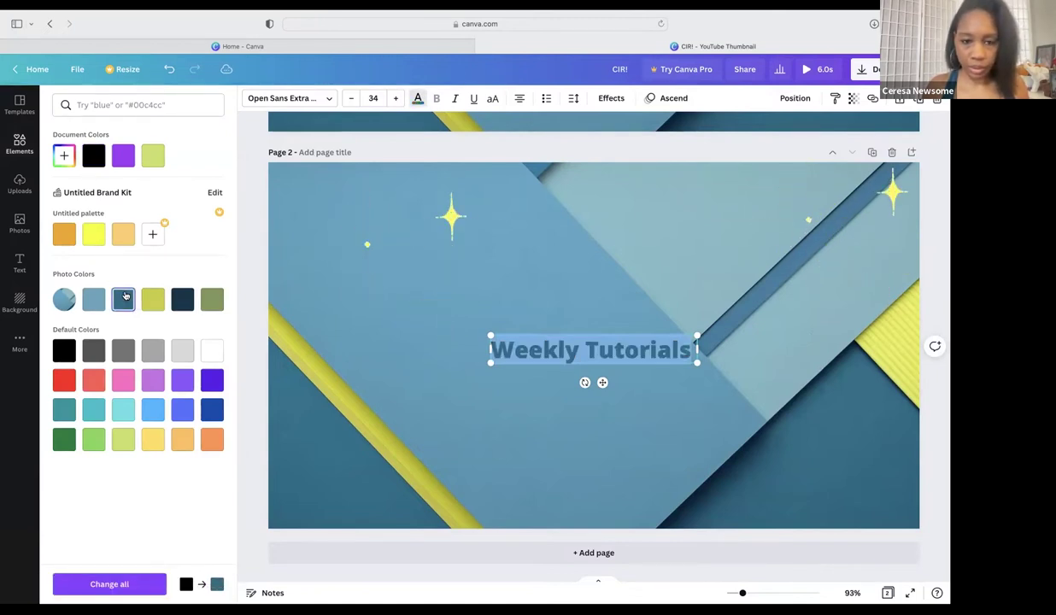
click(152, 157)
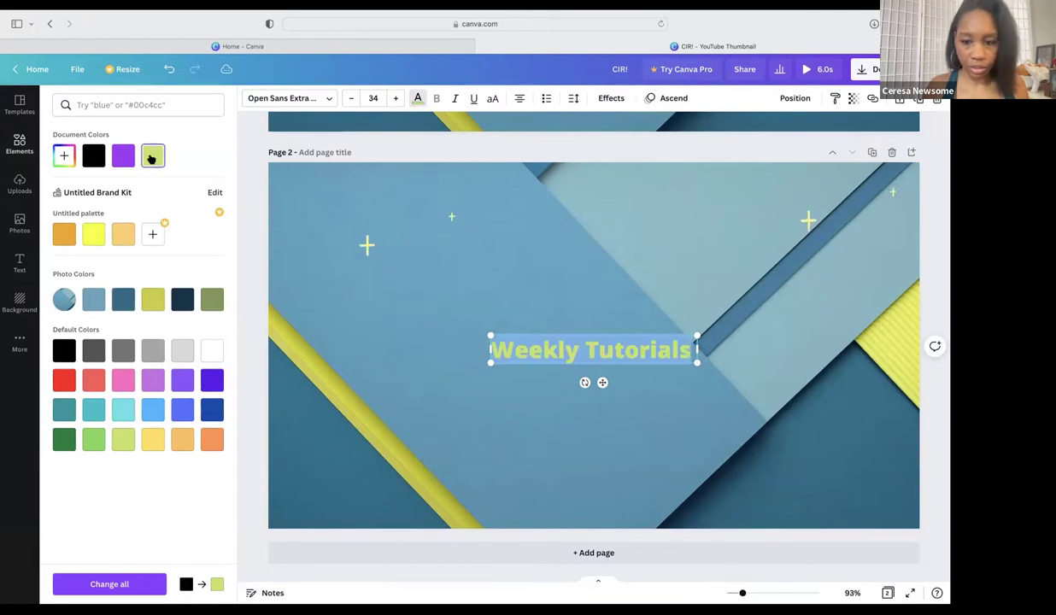
click(395, 98)
click(396, 99)
drag(397, 100, 397, 101)
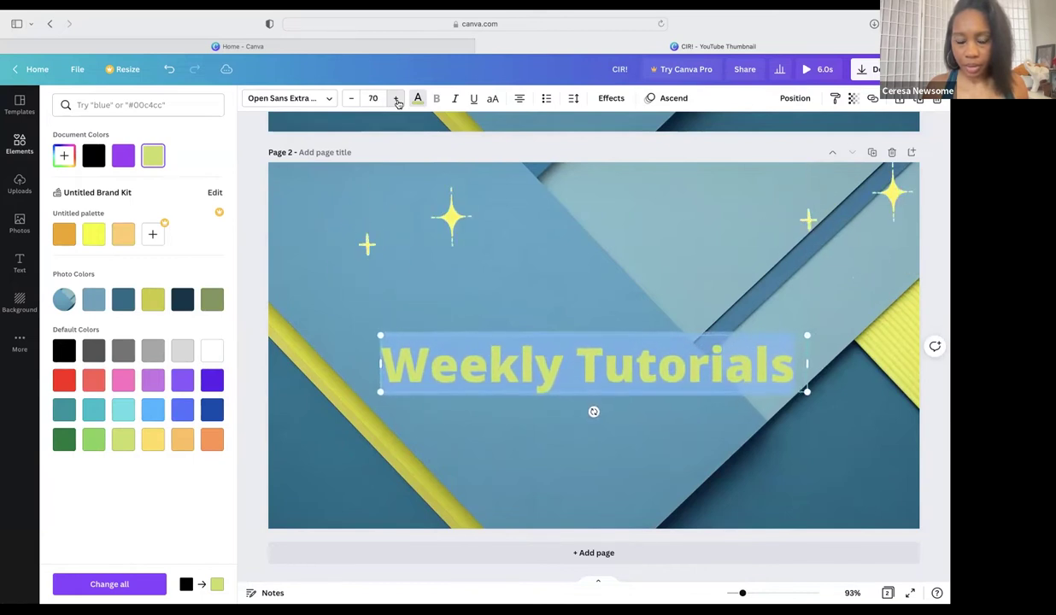
Step: Move the "Weekly Tutorials" heading up to the exact center of page 2
click(605, 342)
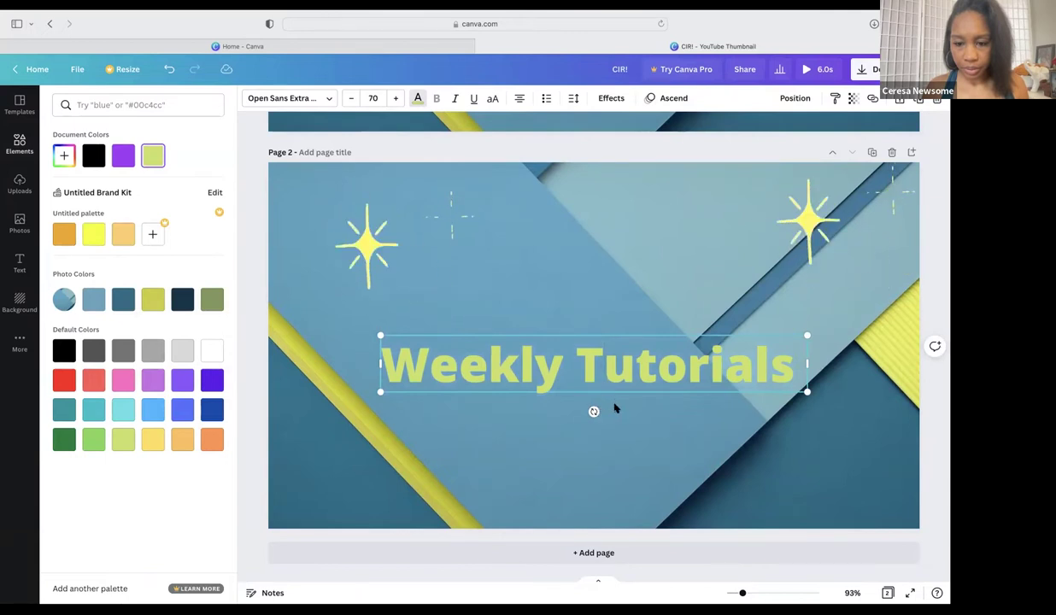
click(606, 370)
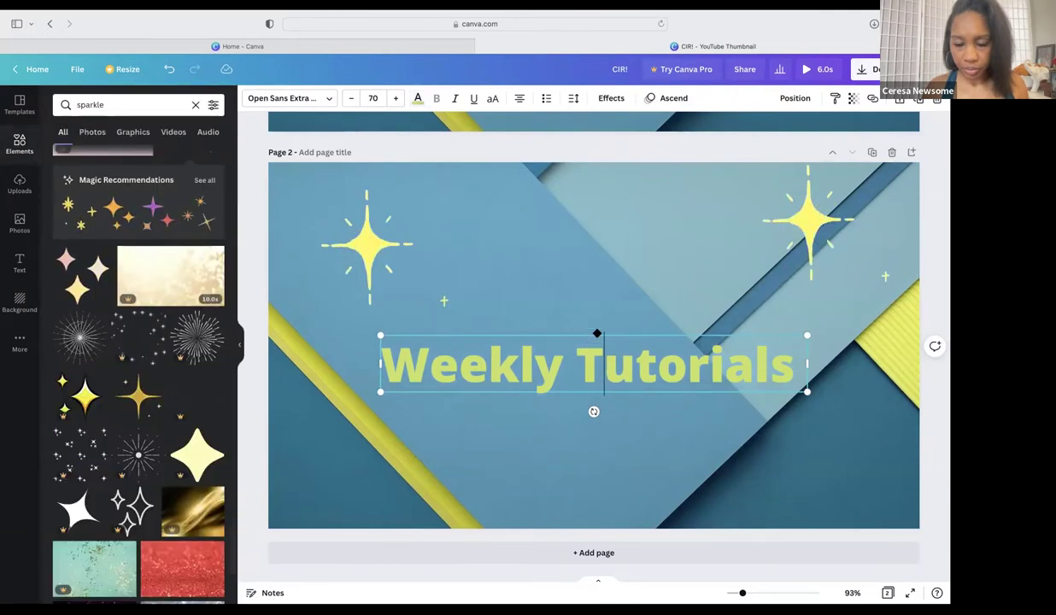
mouse_move(604, 365)
mouse_down()
mouse_move(603, 319)
mouse_move(605, 347)
mouse_up()
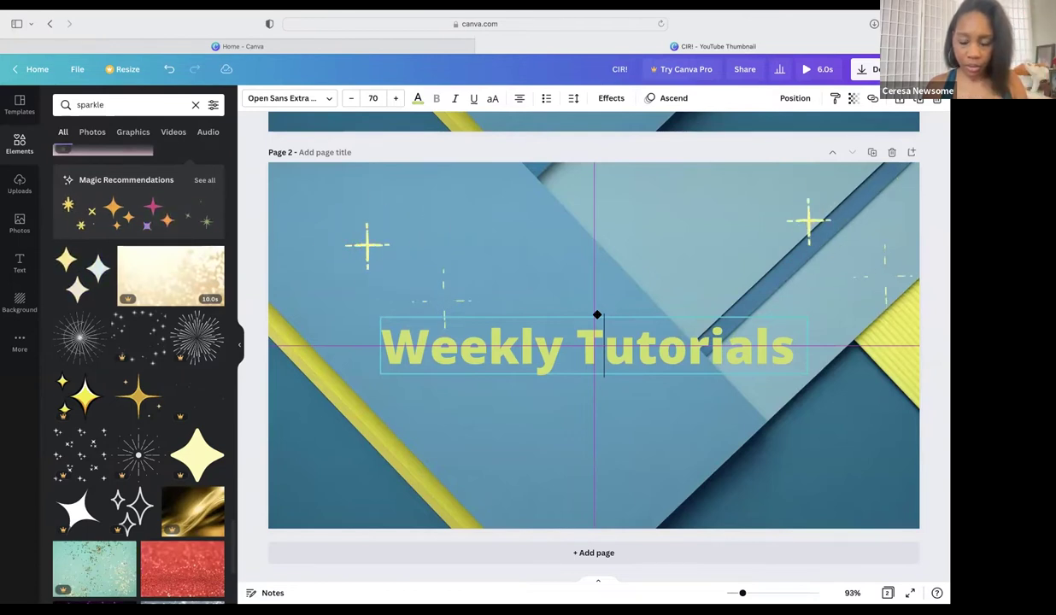
drag(604, 347, 604, 347)
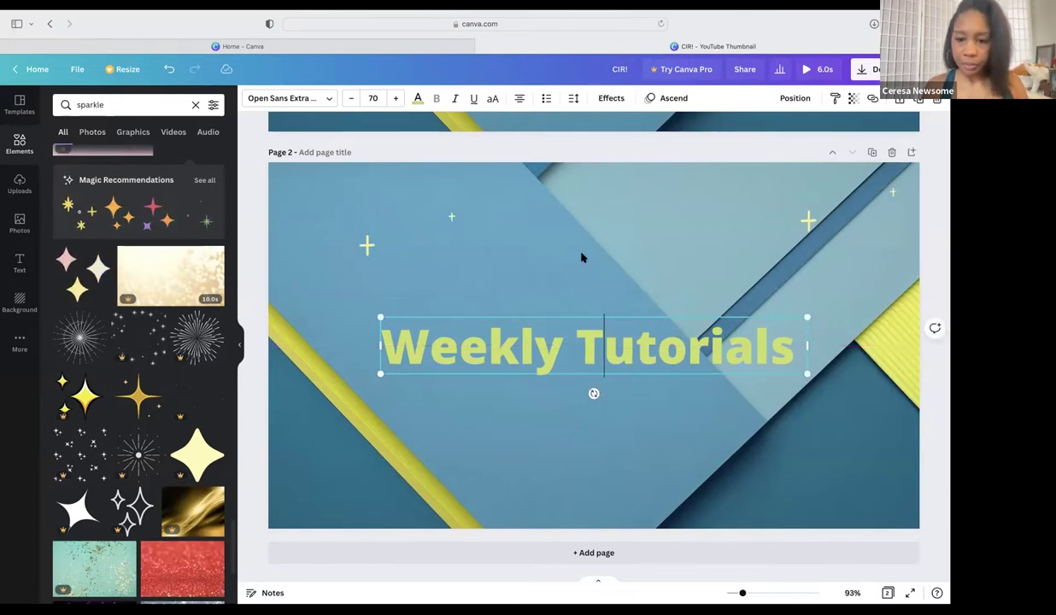
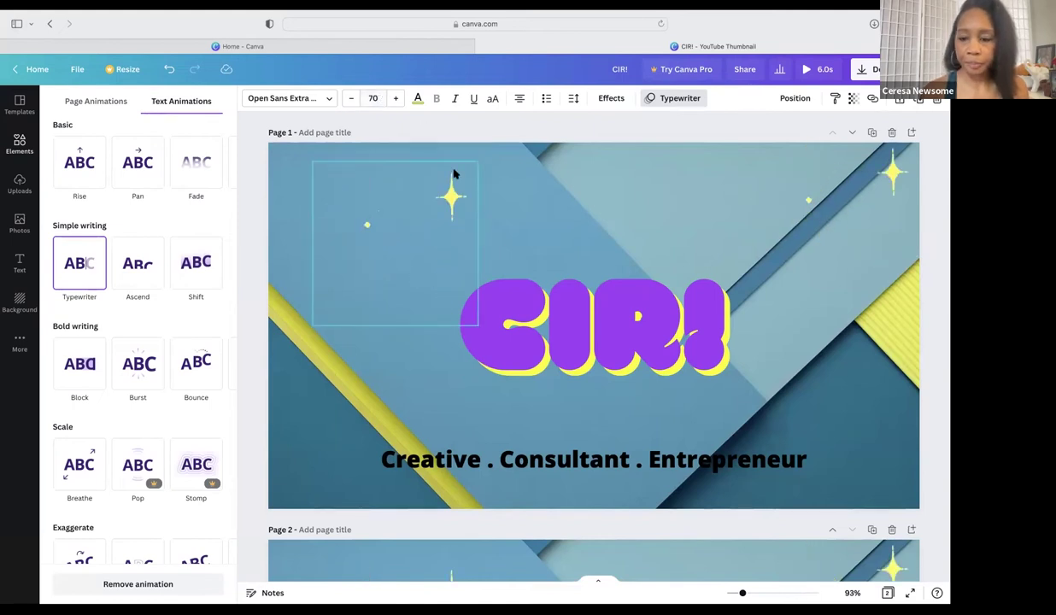
Step: Duplicate page 2 with the "Weekly Tutorials" heading
scroll(456, 171, down, 5)
scroll(454, 173, up, 1)
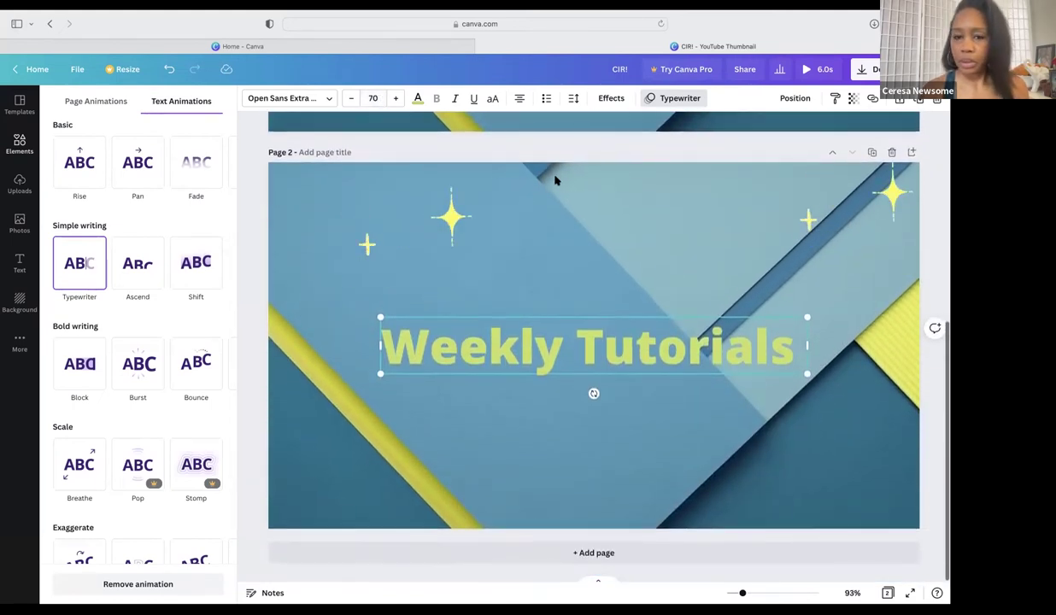
click(872, 154)
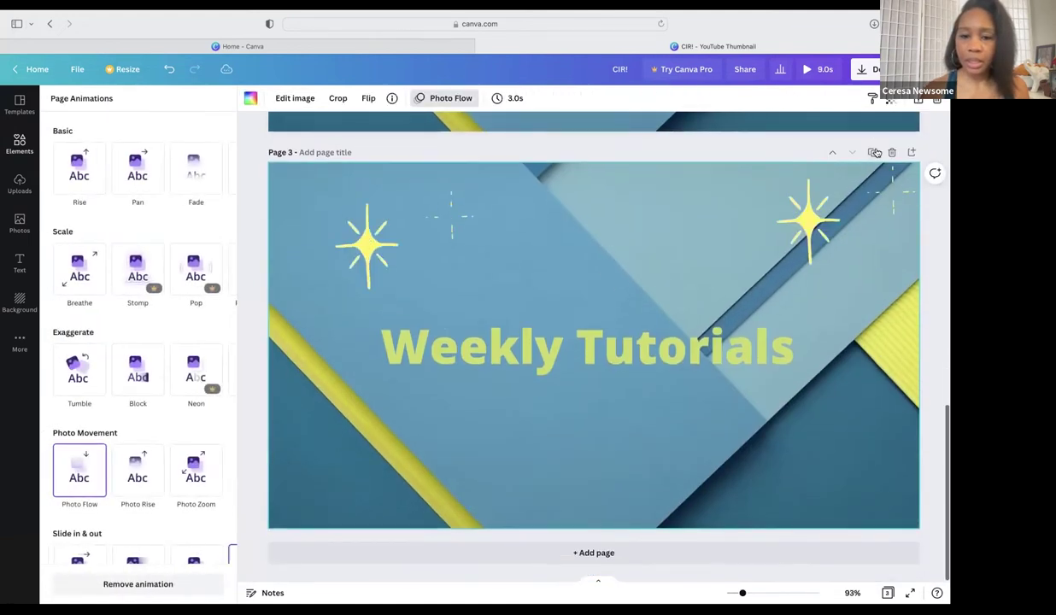
Step: Delete the "Weekly Tutorials" text from page 3, leaving only the background and sparkles
scroll(860, 372, up, 2)
scroll(861, 375, up, 10)
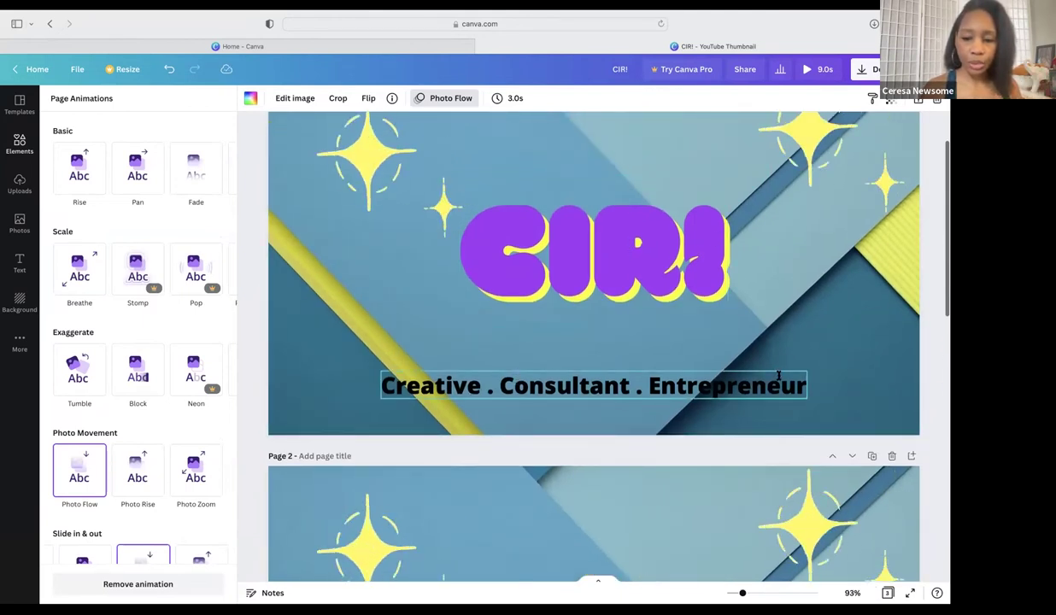
scroll(775, 376, down, 3)
scroll(775, 376, down, 1)
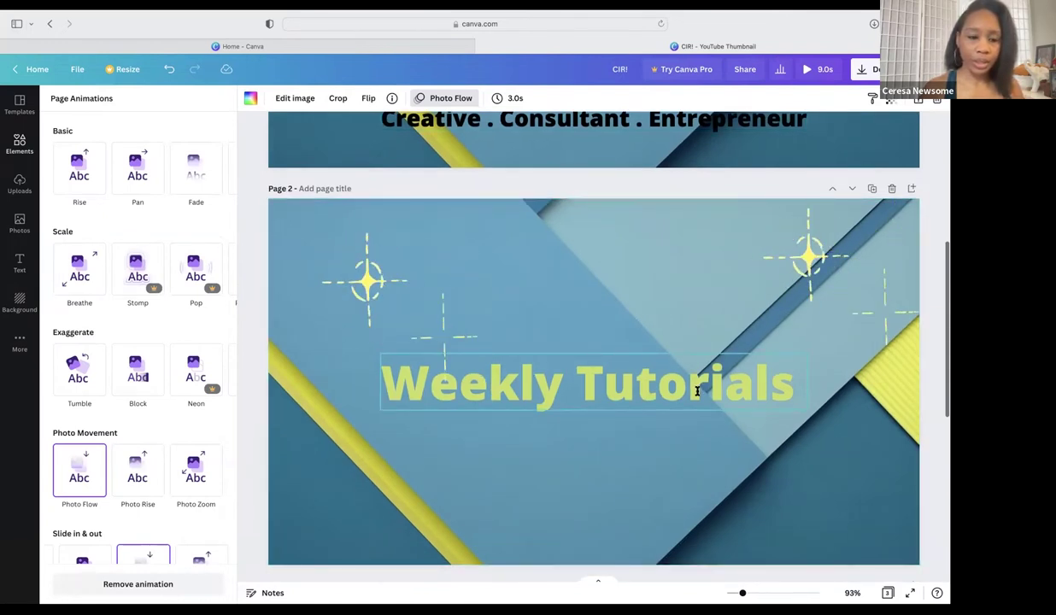
scroll(697, 391, down, 5)
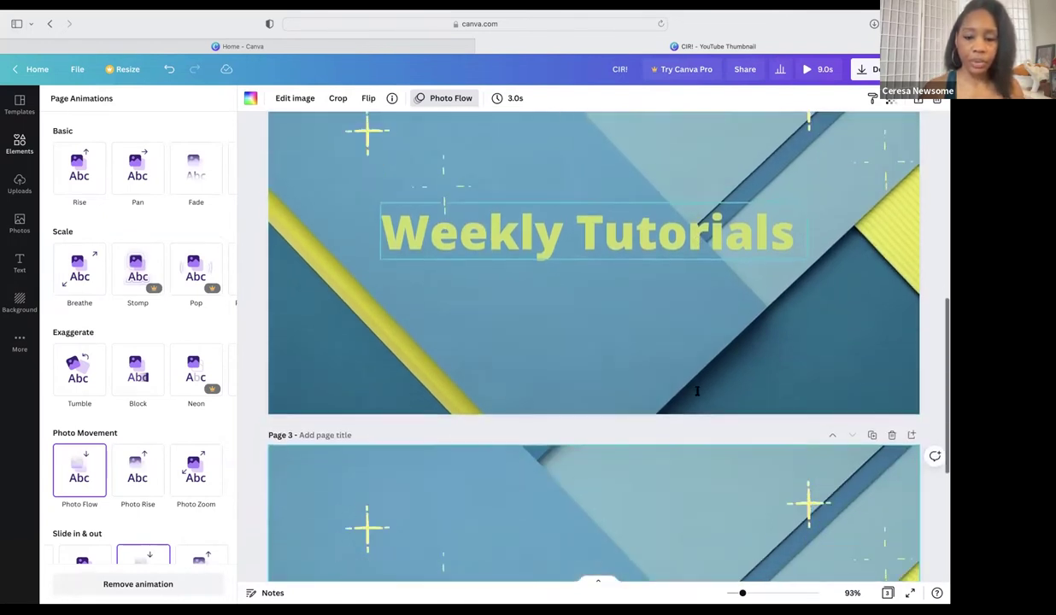
click(633, 435)
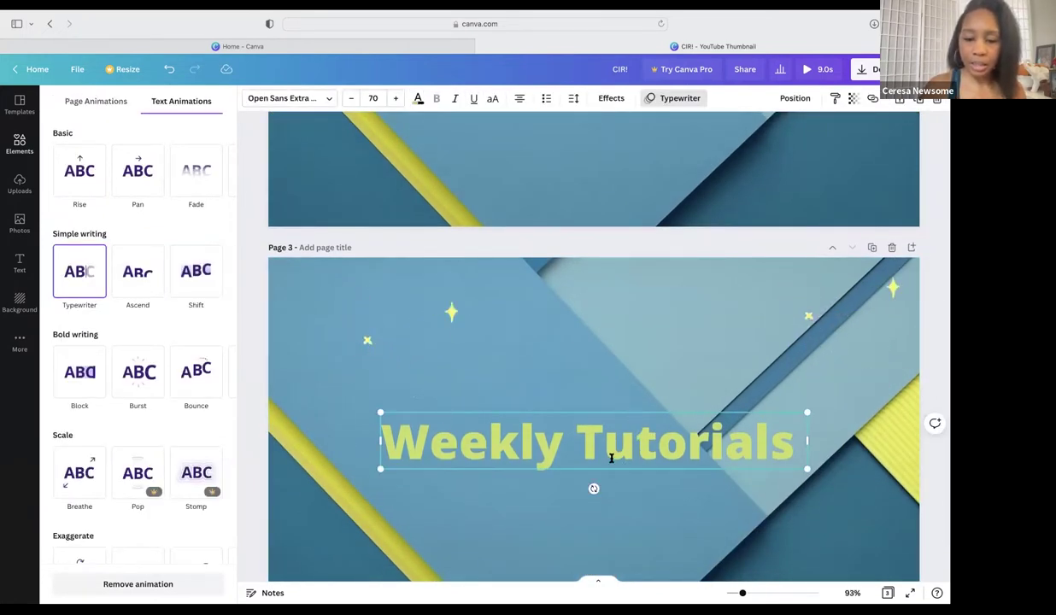
key(BackSpace)
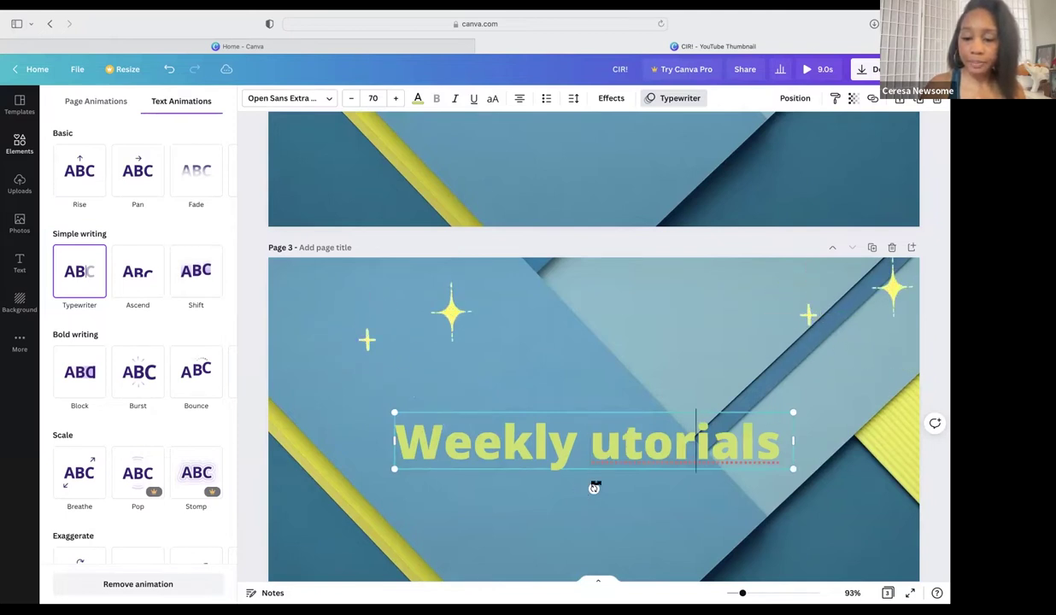
key(BackSpace)
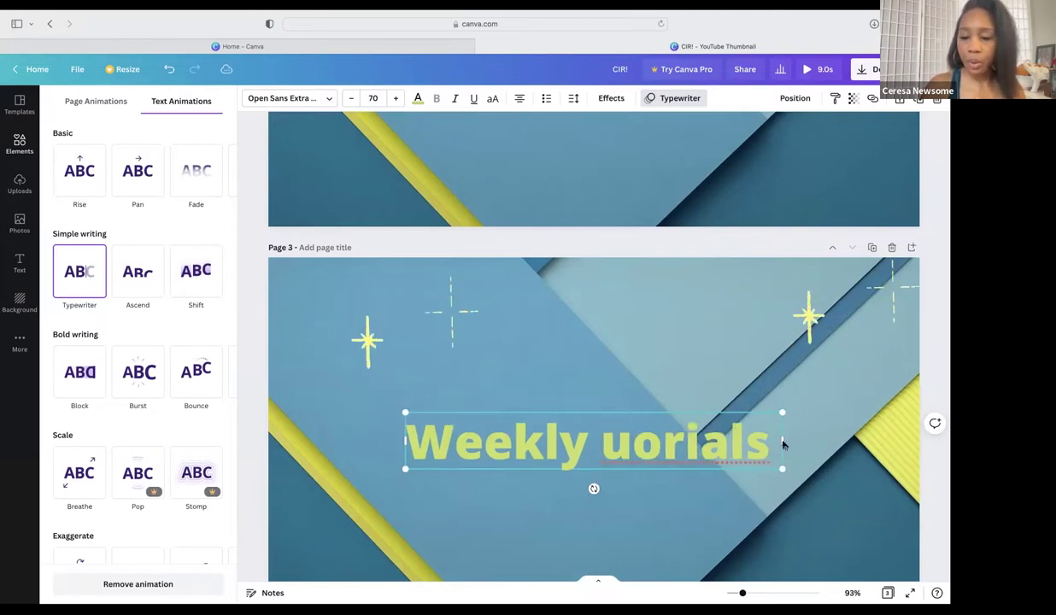
click(743, 440)
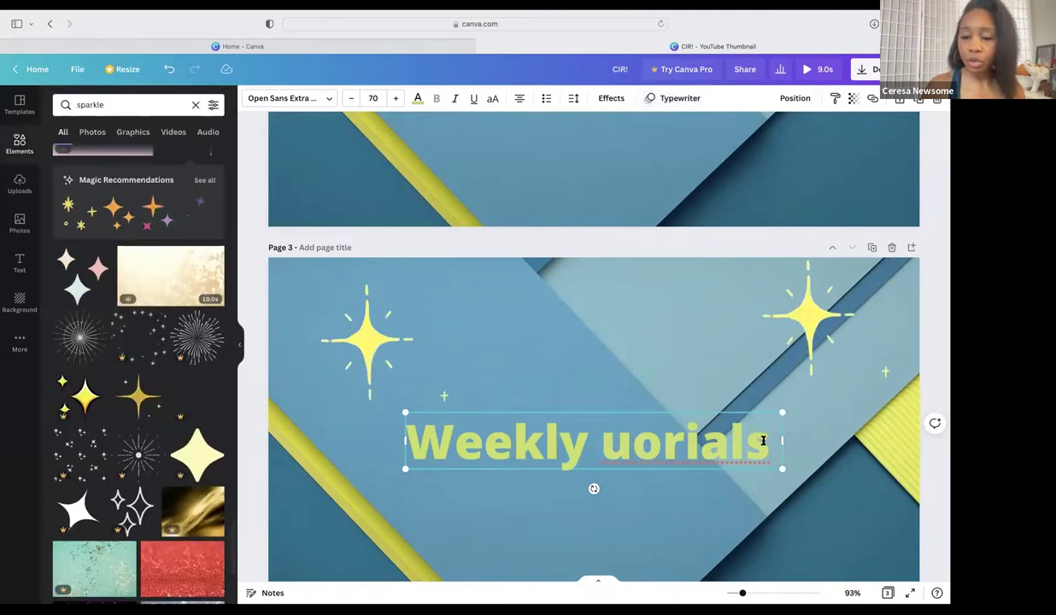
drag(759, 437, 422, 427)
key(BackSpace)
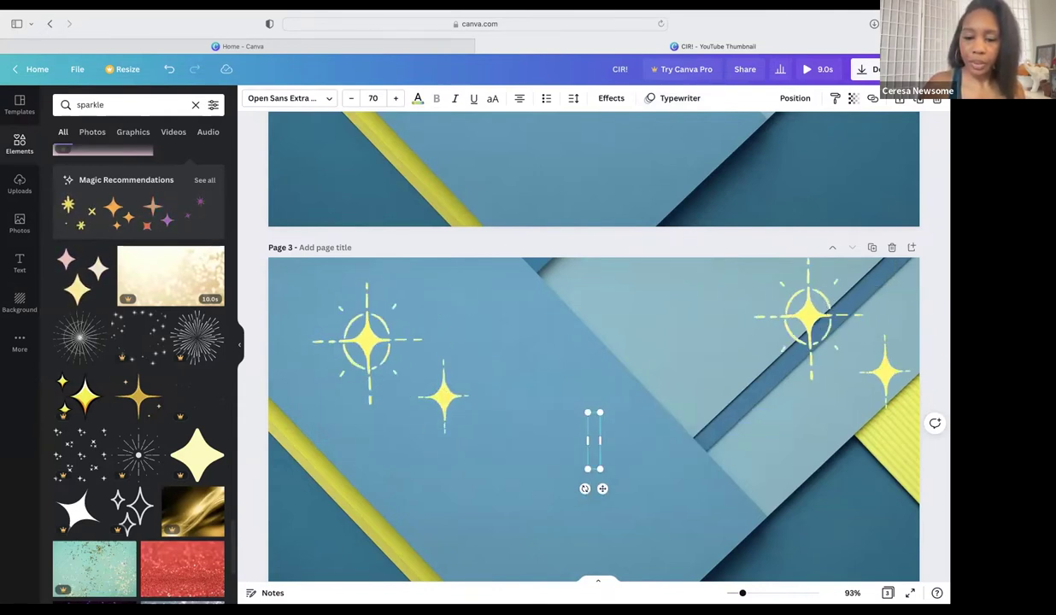
click(632, 427)
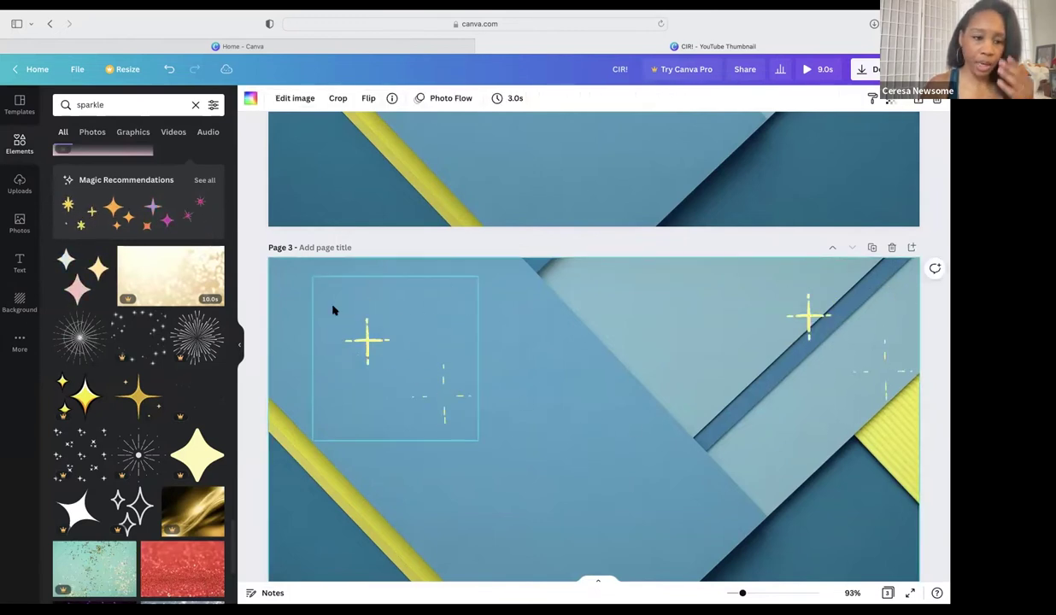
Step: Clear the sparkle search and search the elements library for "subscribe"
click(196, 105)
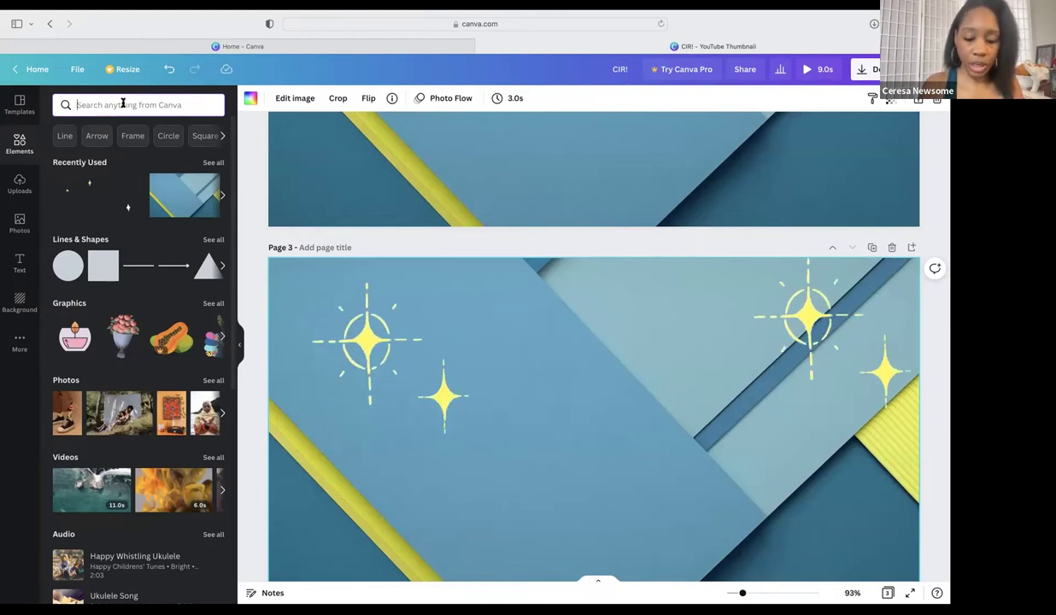
text(subsx)
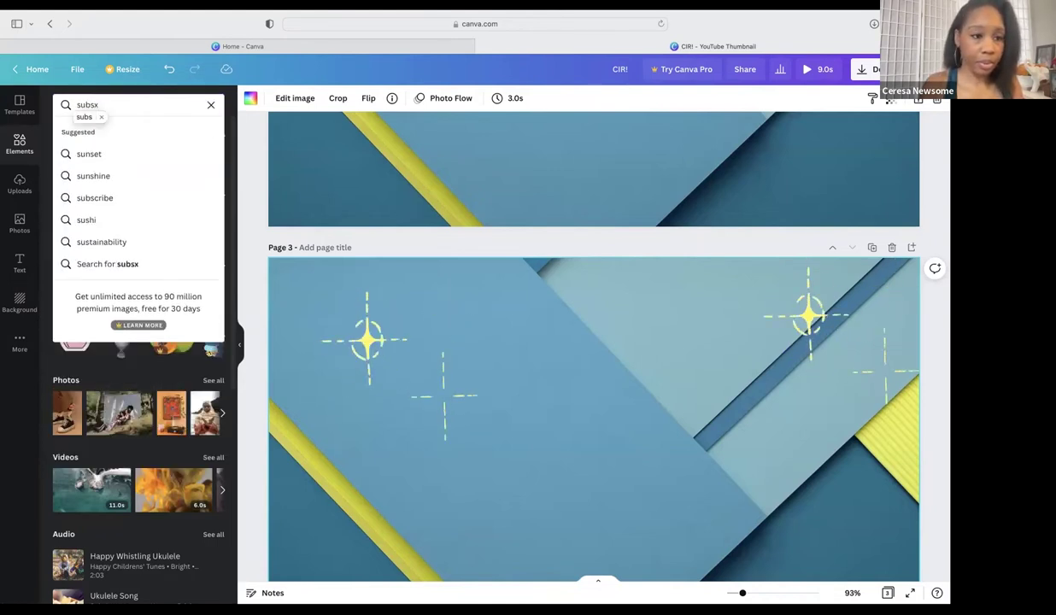
key(BackSpace)
text(cribe)
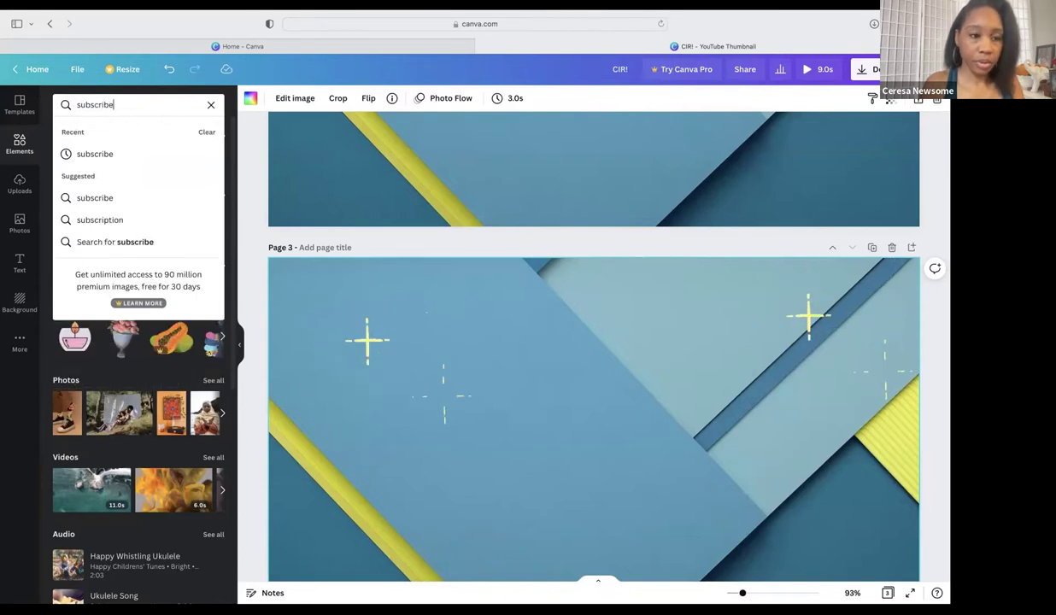
key(Return)
Step: Browse the "subscribe" element results for a free graphic that suits page 3
scroll(57, 427, down, 3)
scroll(57, 430, down, 2)
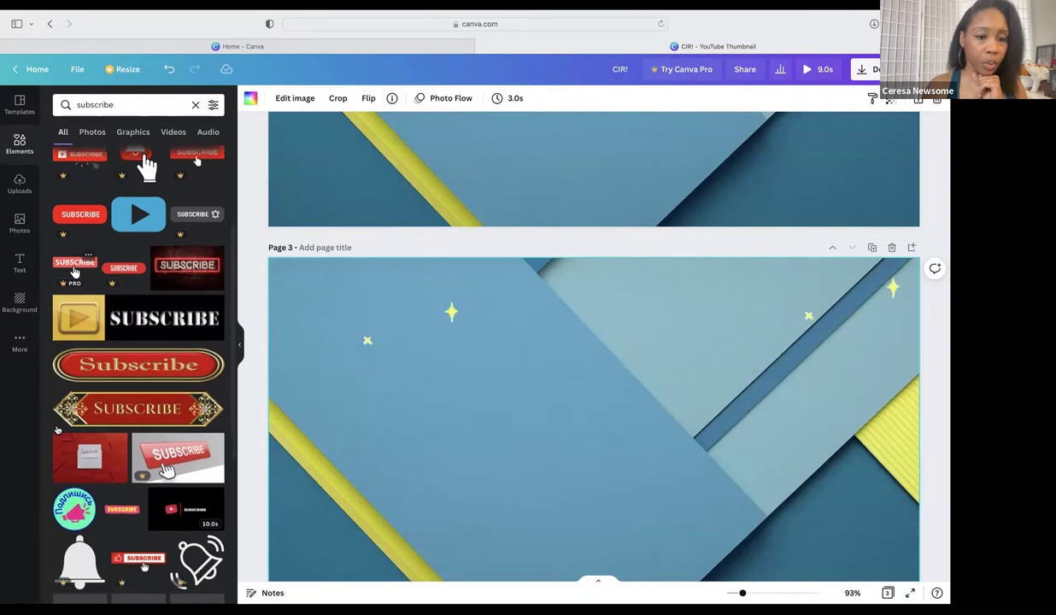
scroll(57, 430, down, 3)
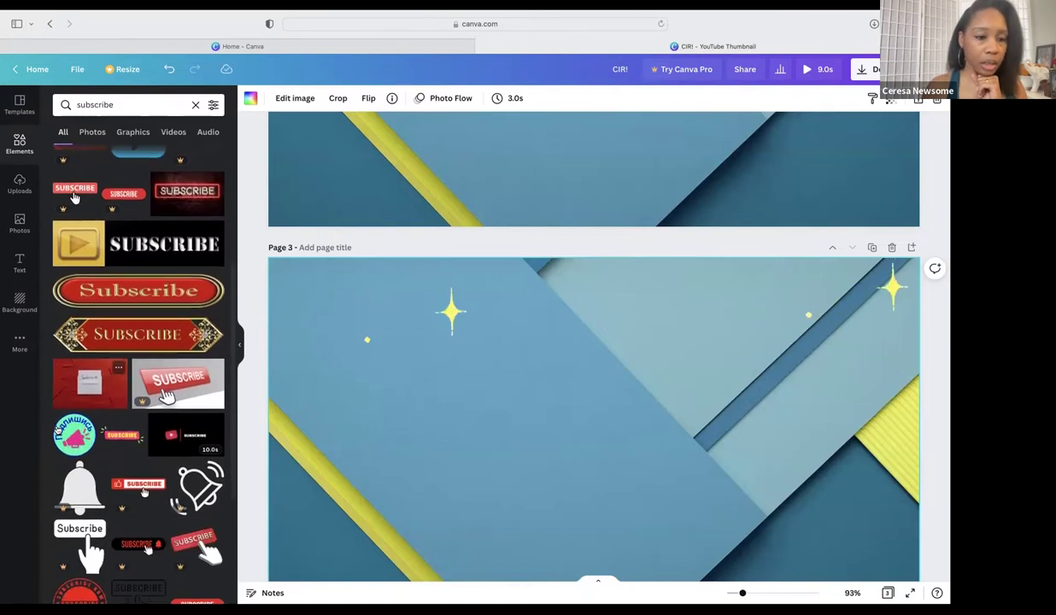
scroll(57, 429, down, 5)
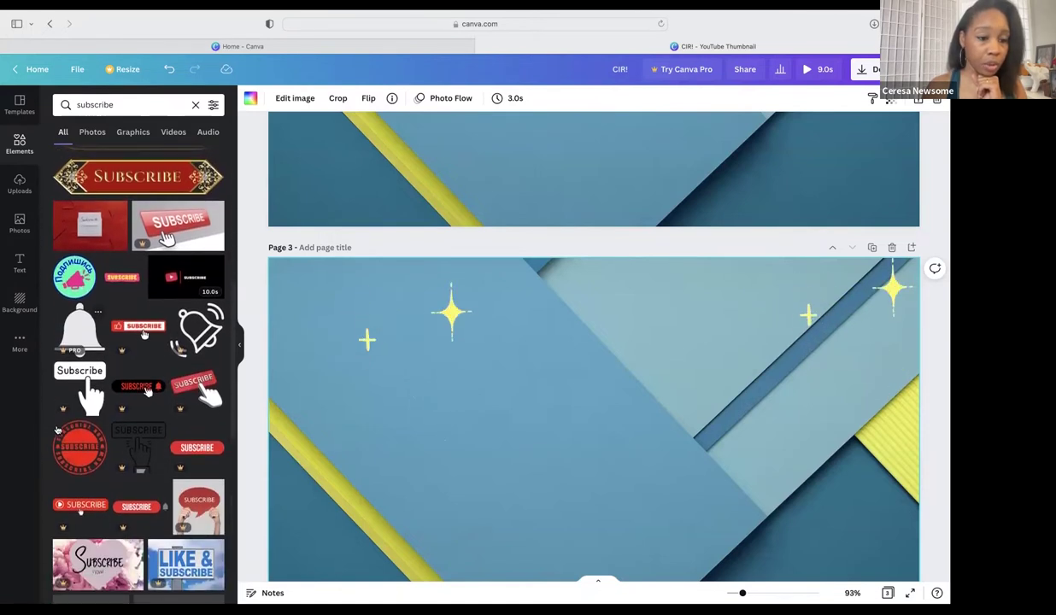
scroll(57, 430, down, 4)
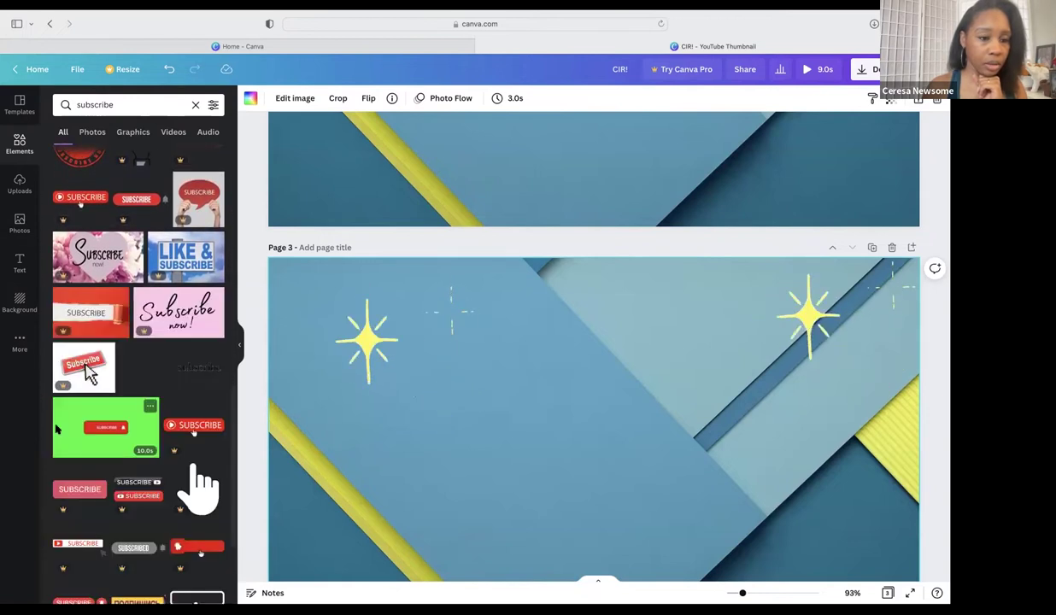
scroll(58, 430, down, 2)
scroll(57, 430, up, 8)
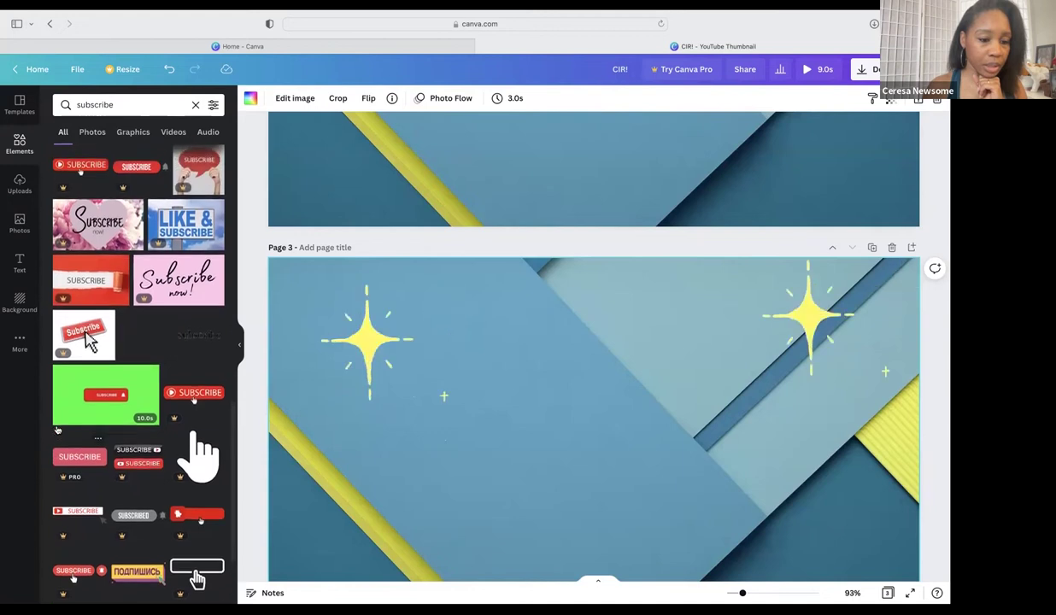
scroll(57, 430, up, 1)
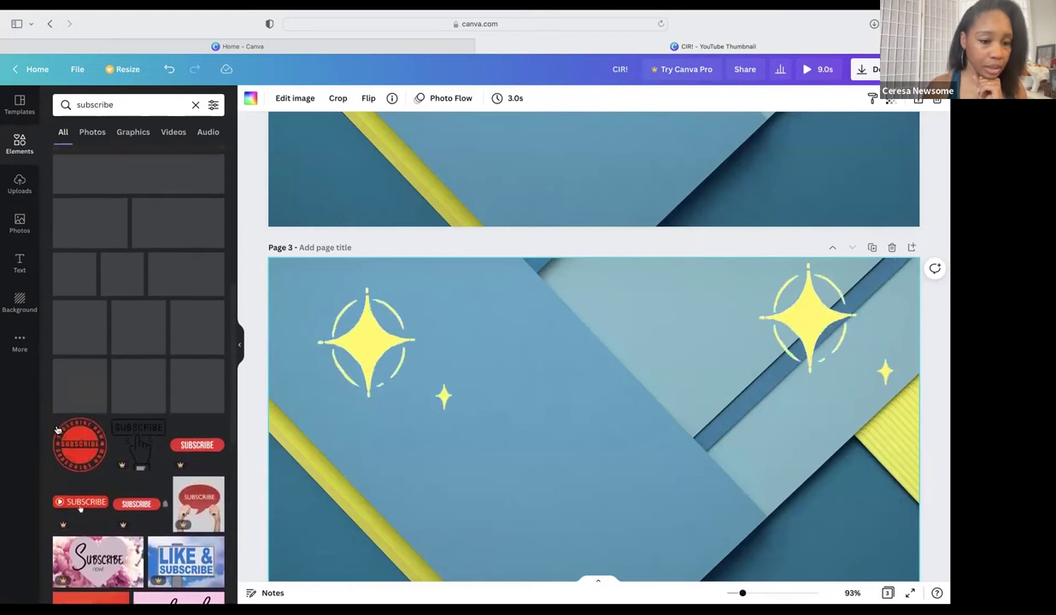
scroll(57, 430, up, 6)
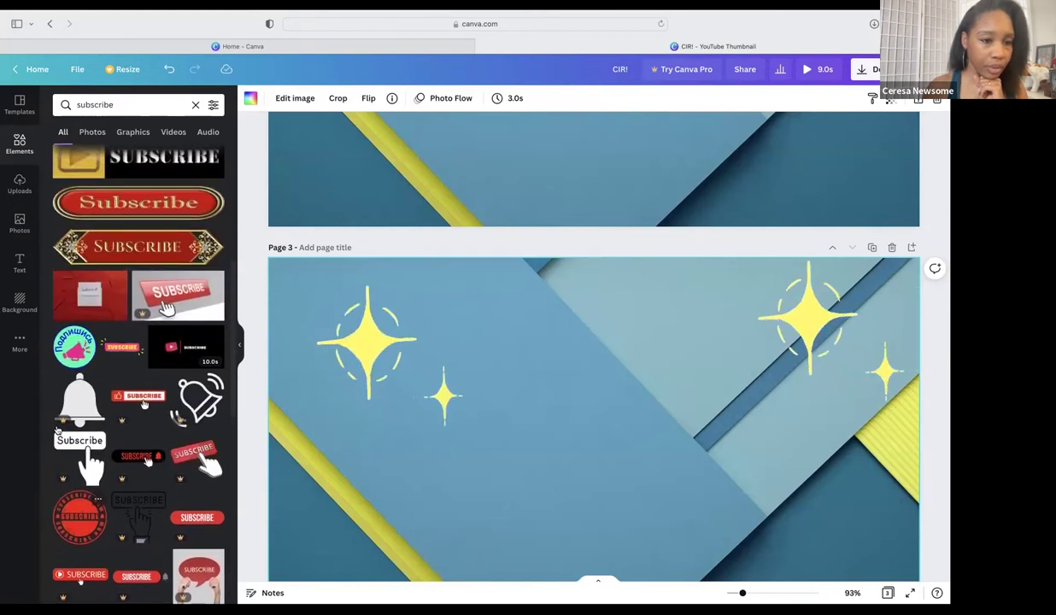
scroll(57, 430, up, 3)
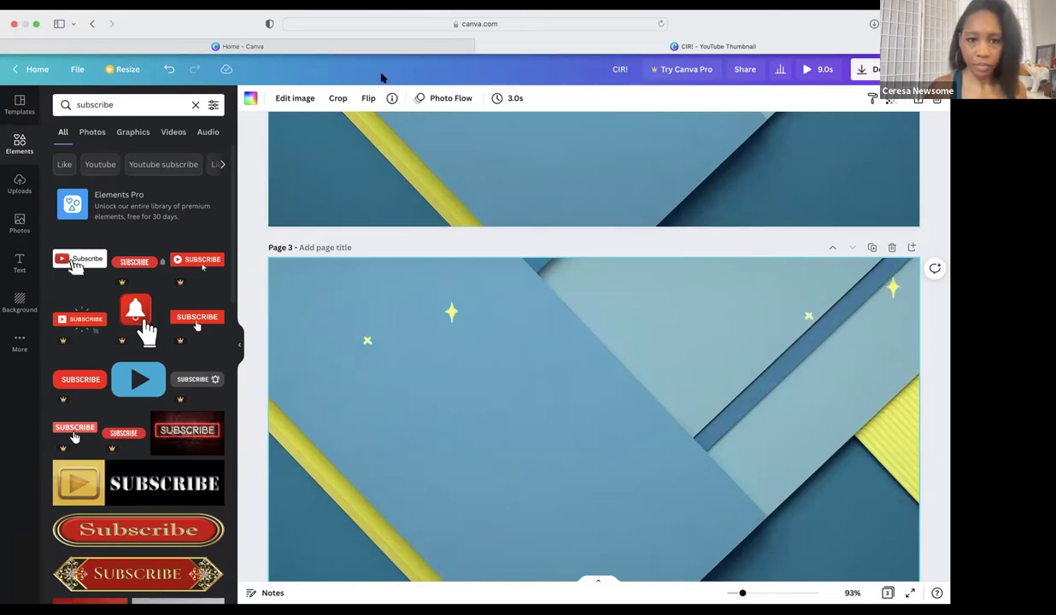
scroll(133, 283, down, 8)
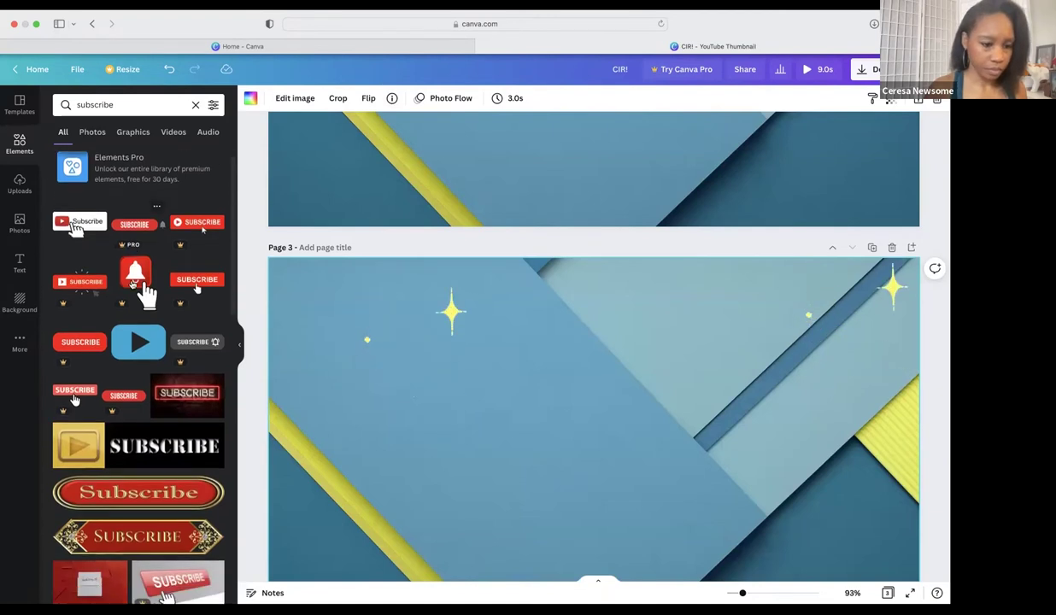
scroll(132, 284, down, 3)
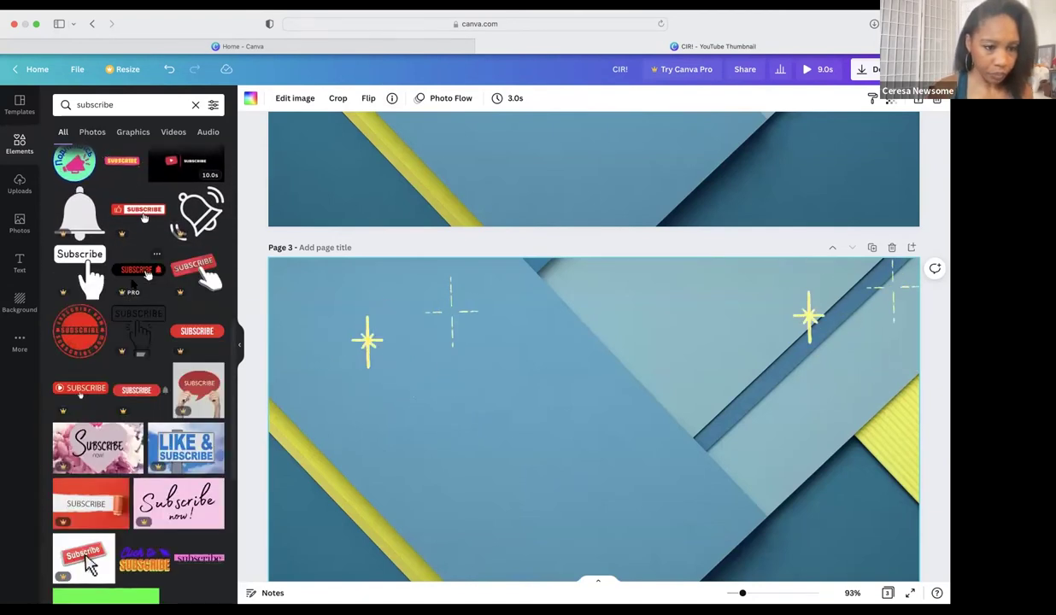
scroll(132, 283, down, 3)
scroll(132, 285, down, 4)
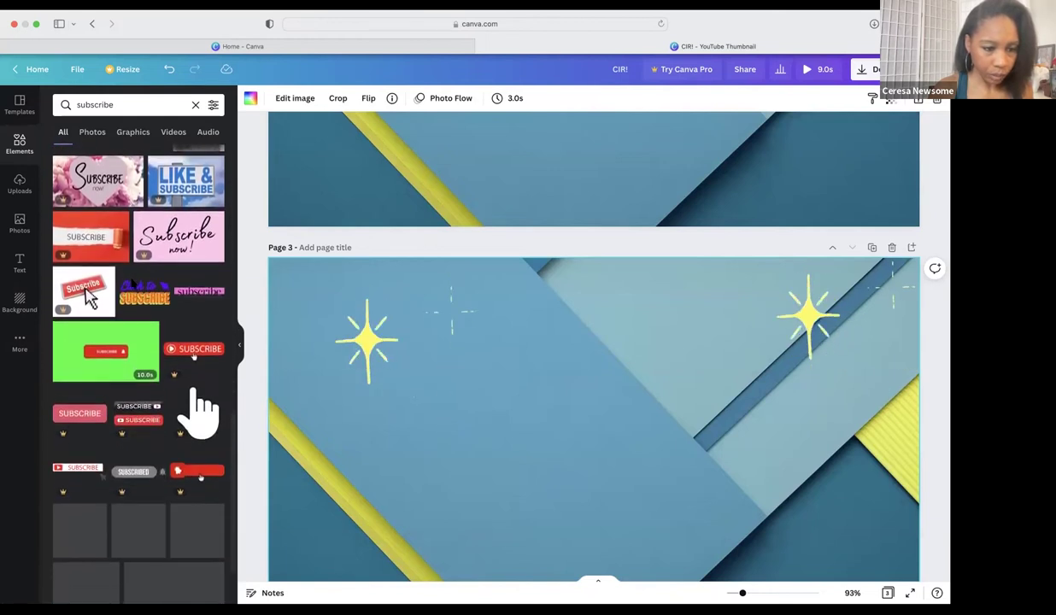
scroll(132, 285, down, 1)
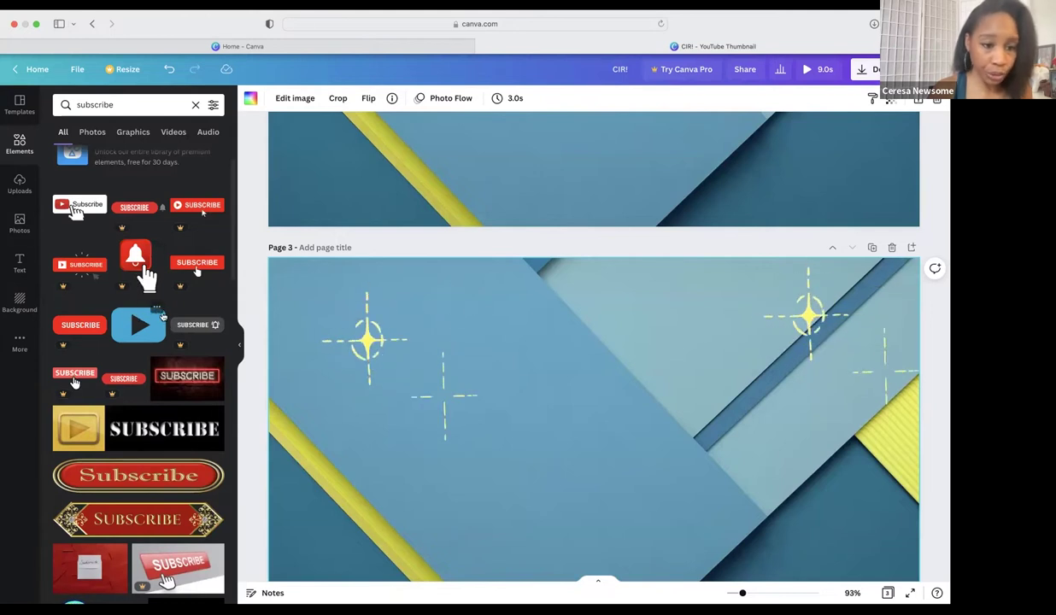
scroll(162, 316, down, 1)
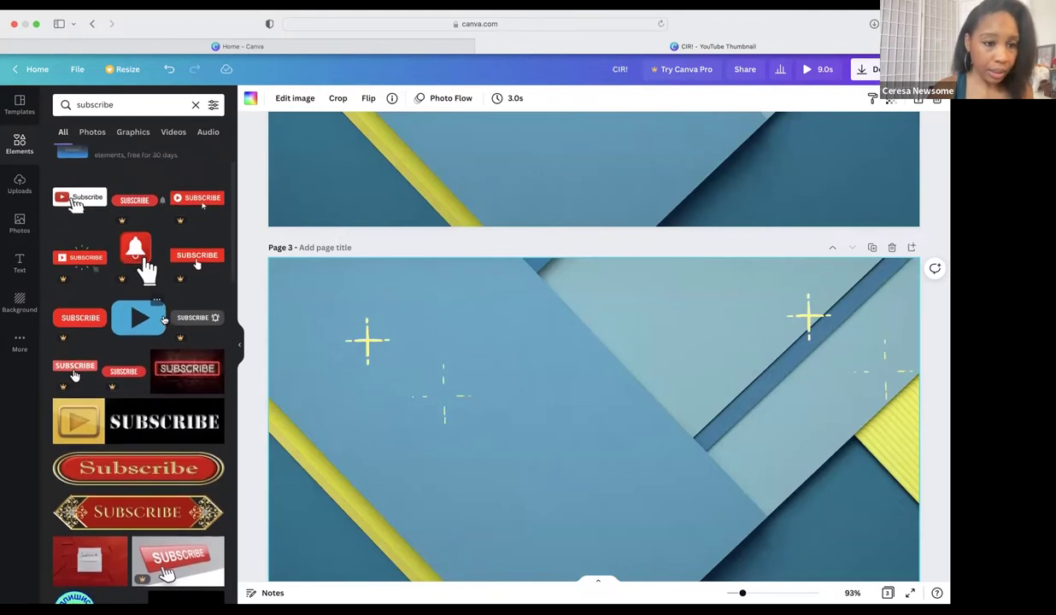
scroll(164, 319, up, 1)
scroll(164, 320, down, 3)
scroll(164, 318, down, 5)
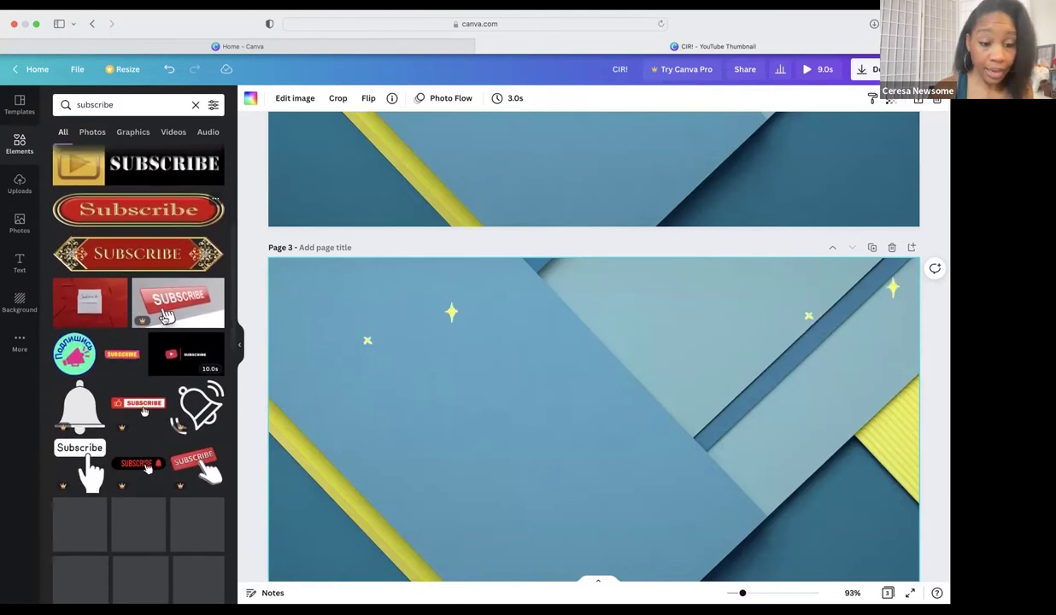
scroll(166, 316, down, 2)
scroll(158, 322, up, 10)
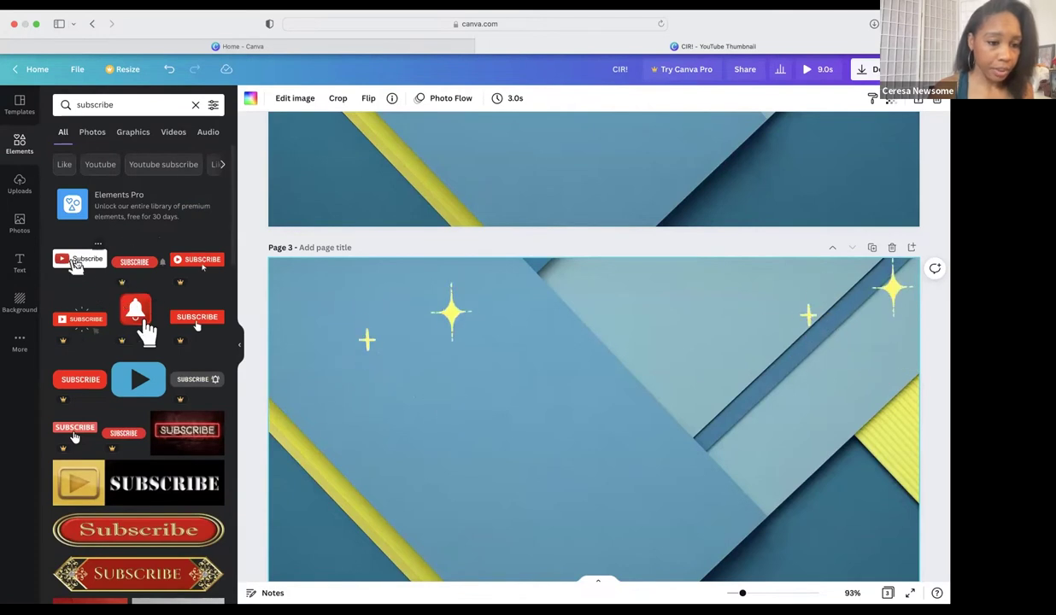
Step: Try adding the white YouTube Subscribe graphic with the hand cursor to page 3, and undo the placement
drag(75, 263, 403, 310)
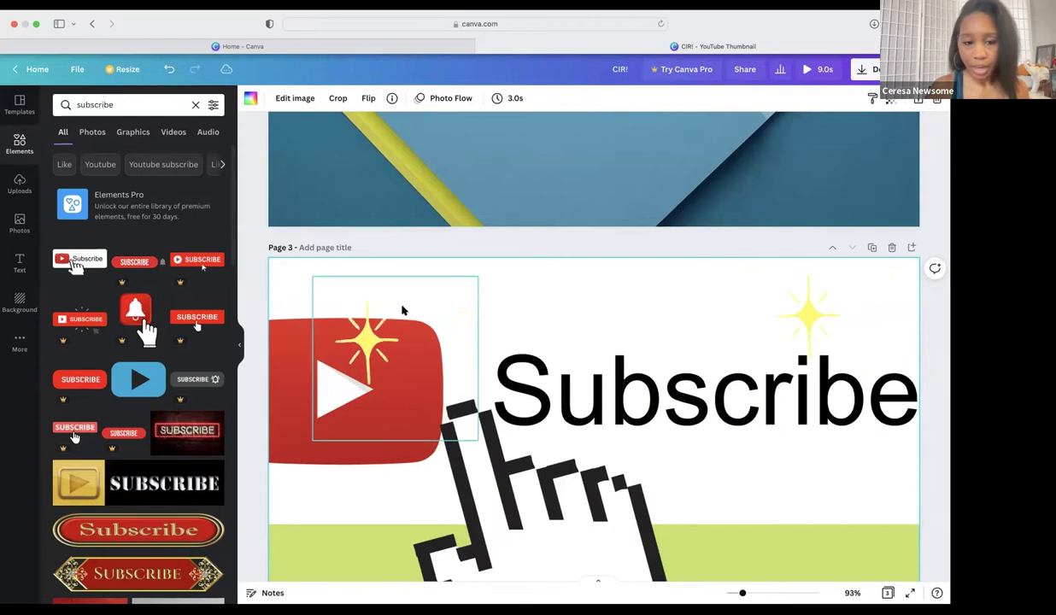
double_click(583, 337)
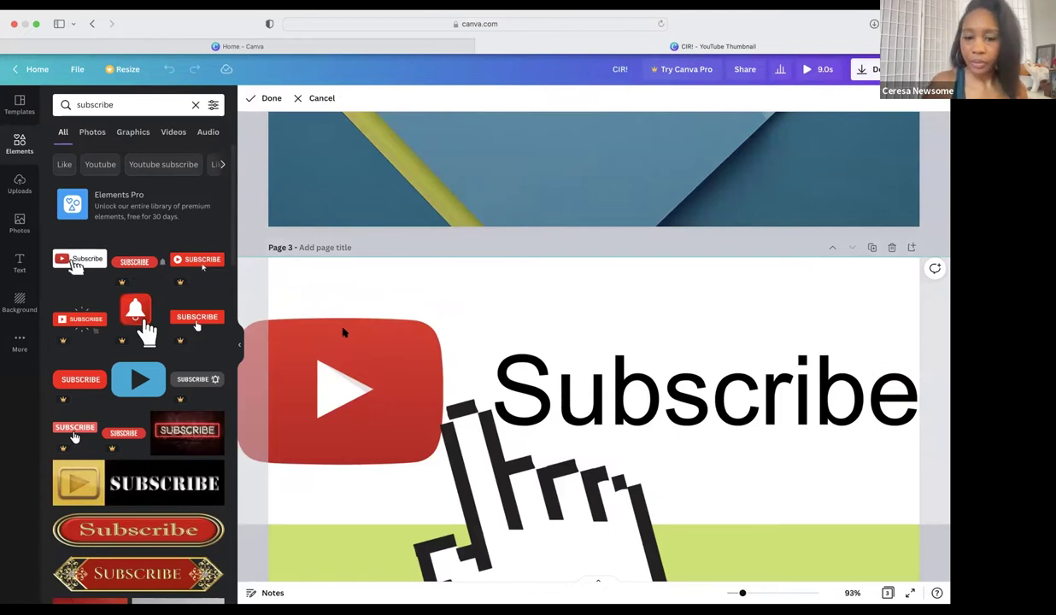
key(Delete)
key(super+z)
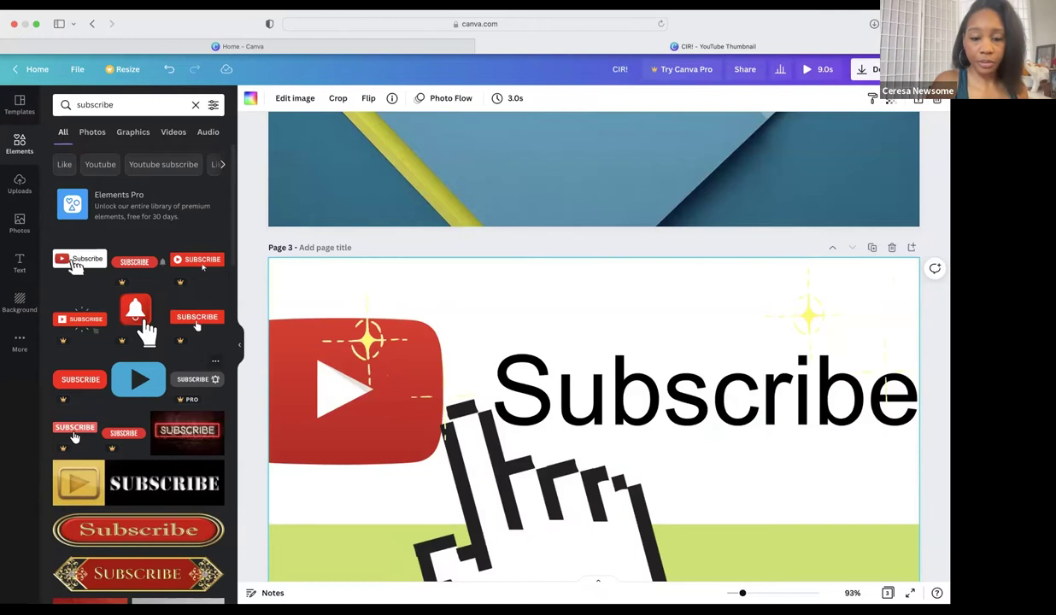
key(super+shift+z)
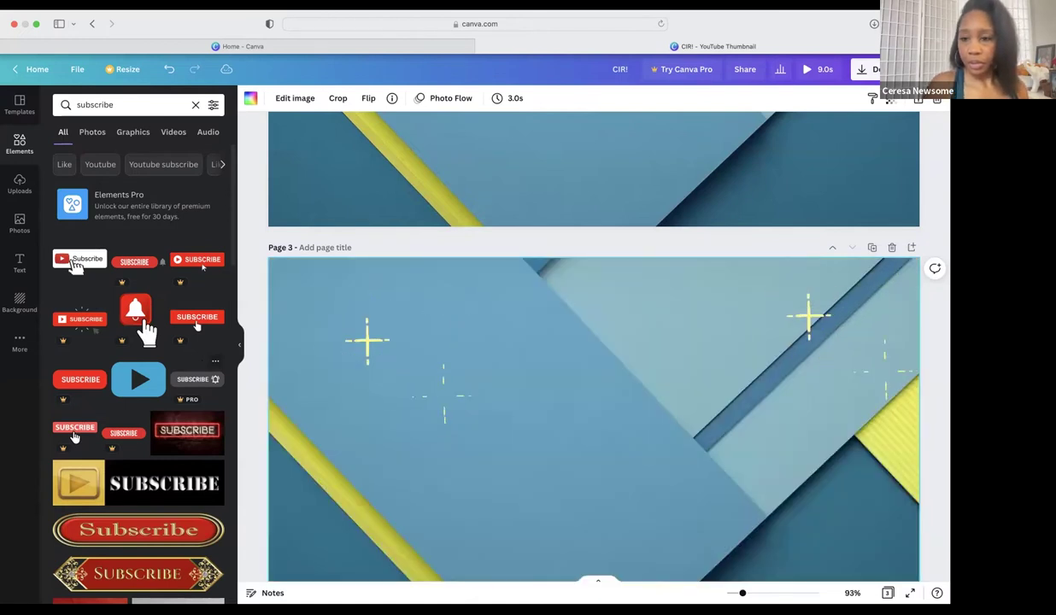
Step: Place the white YouTube Subscribe graphic with the hand cursor as a separate element, centered horizontally on page 3 between the sparkles
scroll(136, 385, down, 1)
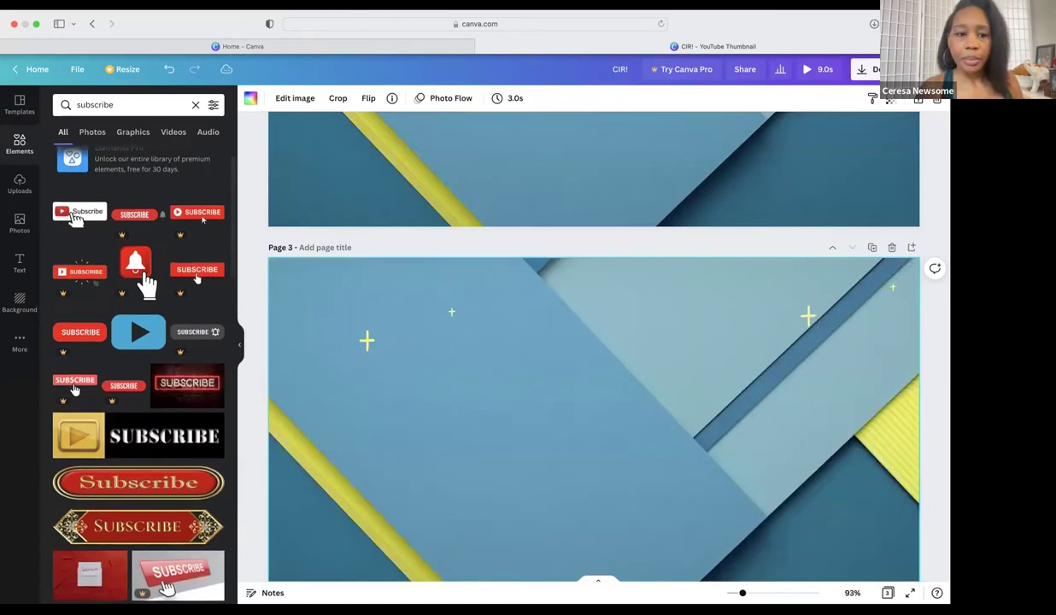
scroll(137, 384, down, 1)
scroll(347, 412, down, 1)
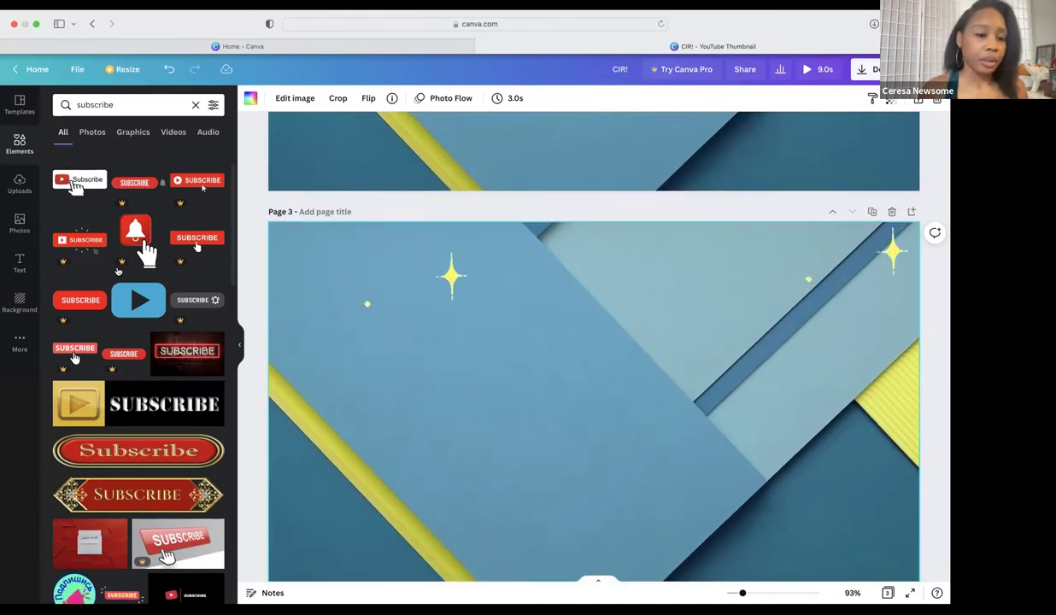
drag(85, 181, 544, 382)
drag(709, 420, 596, 354)
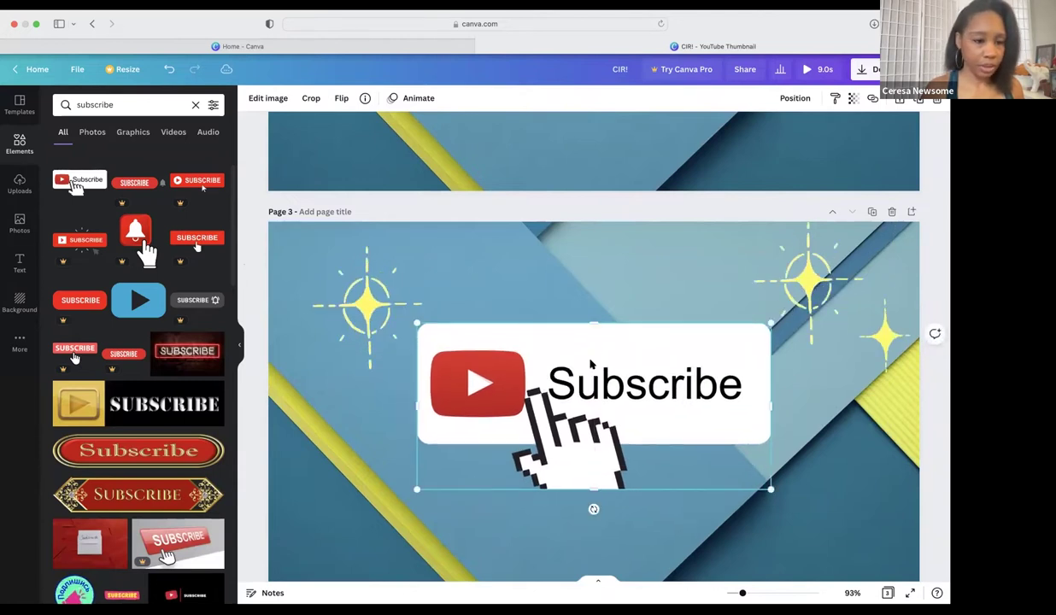
Step: Look further down the "subscribe" results for alternative graphics
scroll(180, 393, down, 5)
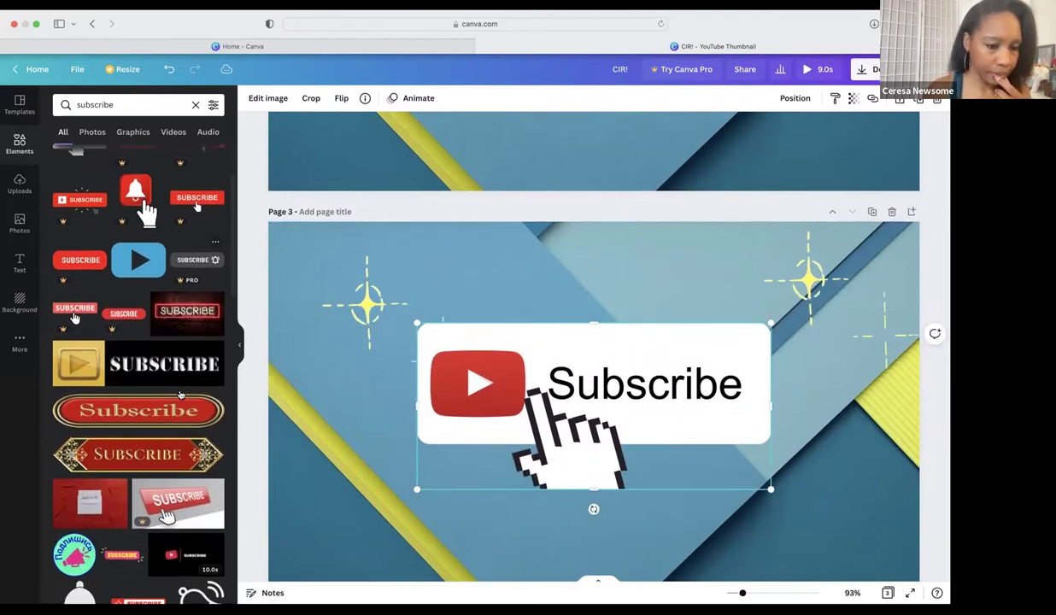
scroll(180, 393, down, 6)
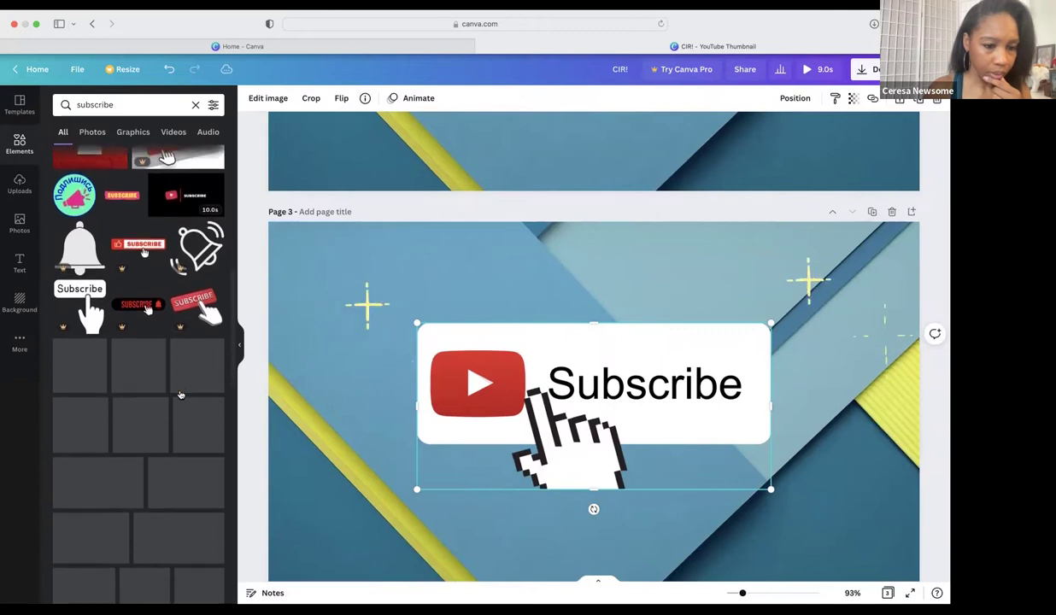
scroll(180, 393, down, 4)
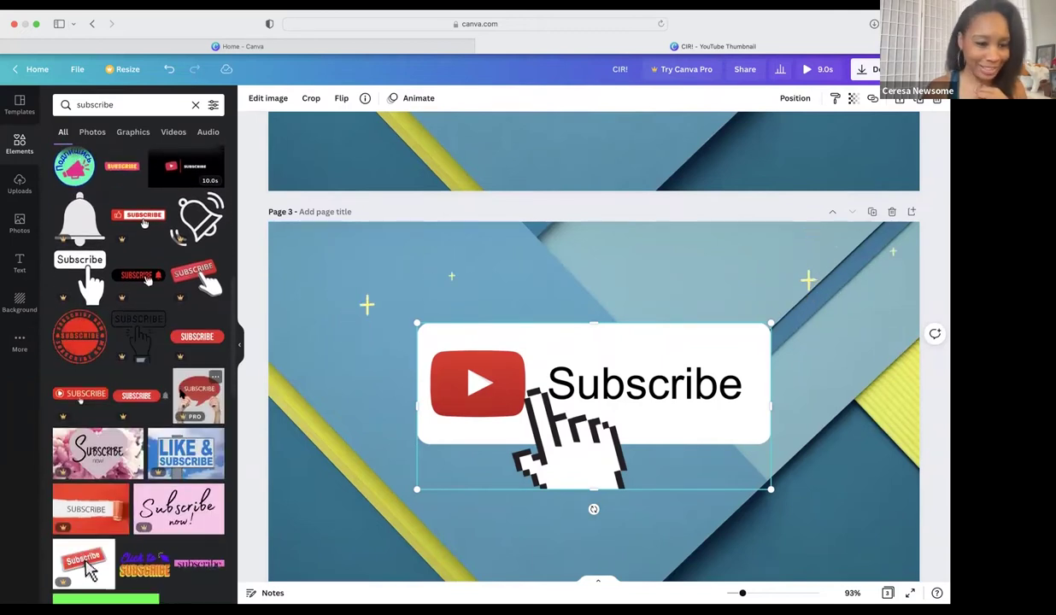
scroll(181, 394, down, 7)
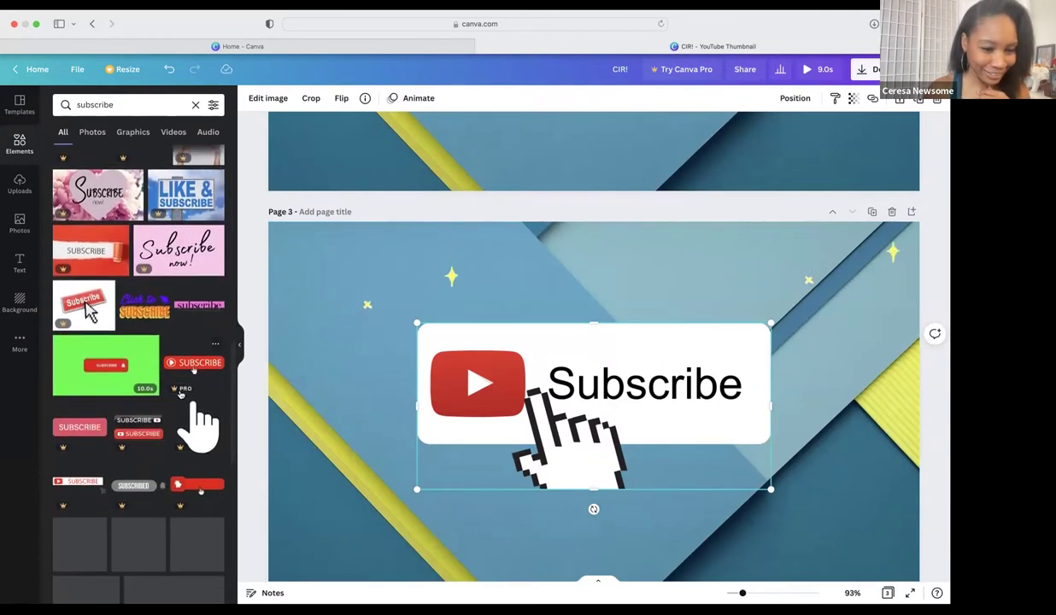
scroll(181, 394, down, 3)
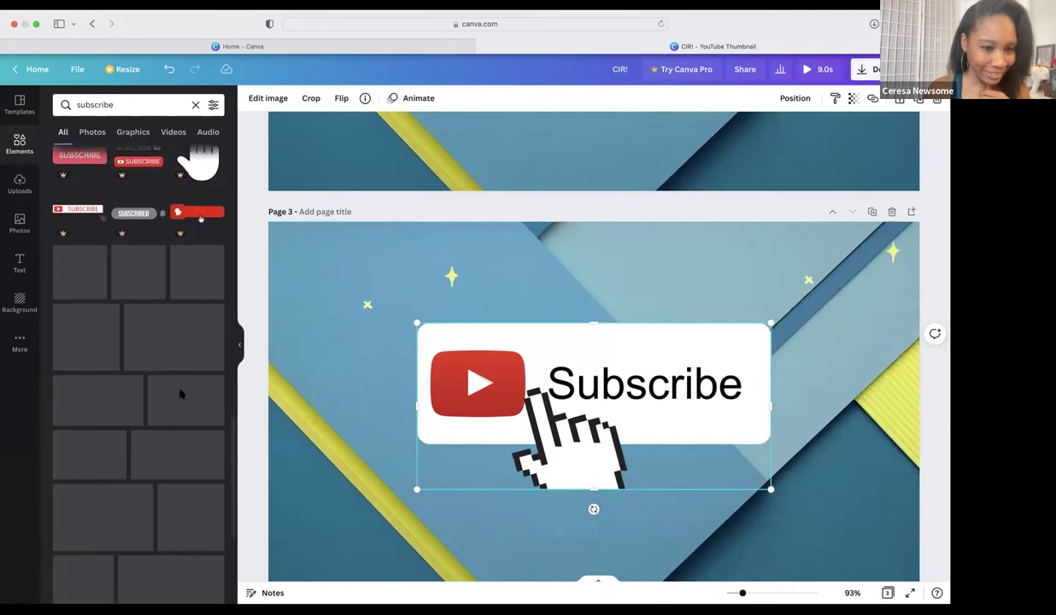
scroll(181, 394, down, 5)
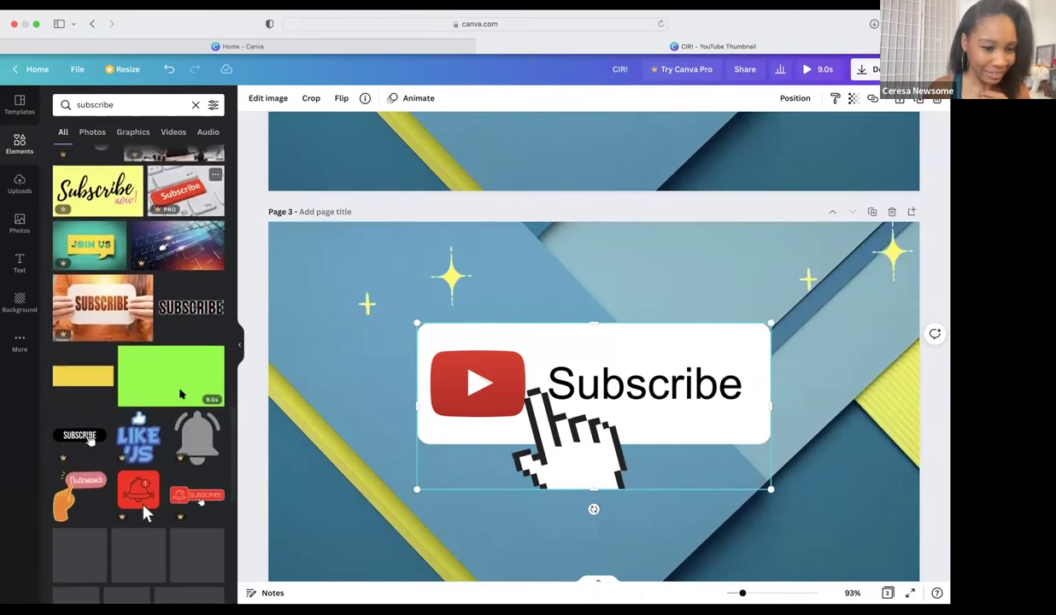
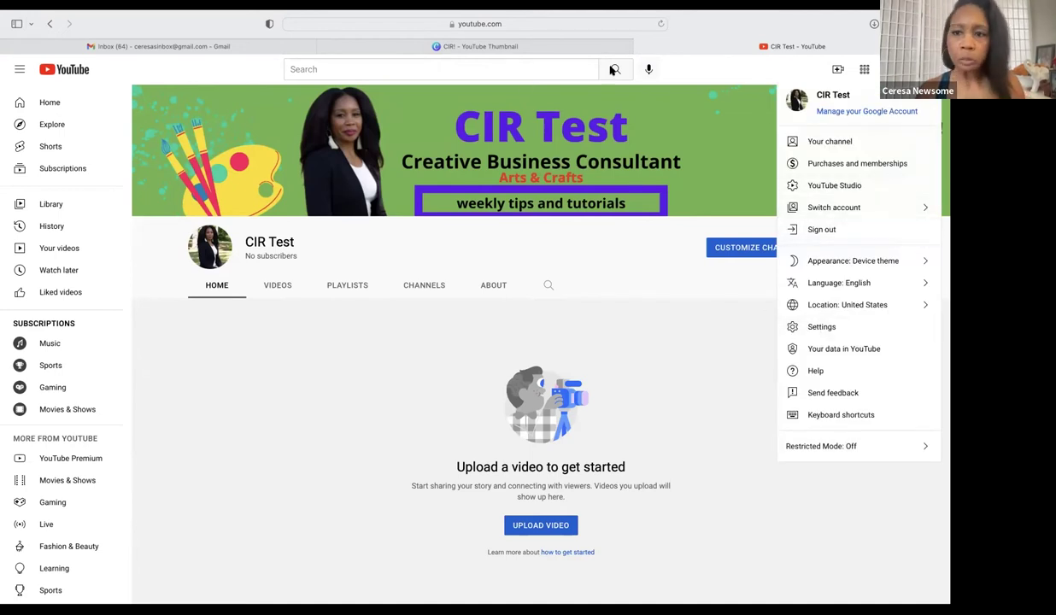
Step: Search the web for "youtube audio library" in a new browser tab and open the YouTube Audio Library page
key(super+t)
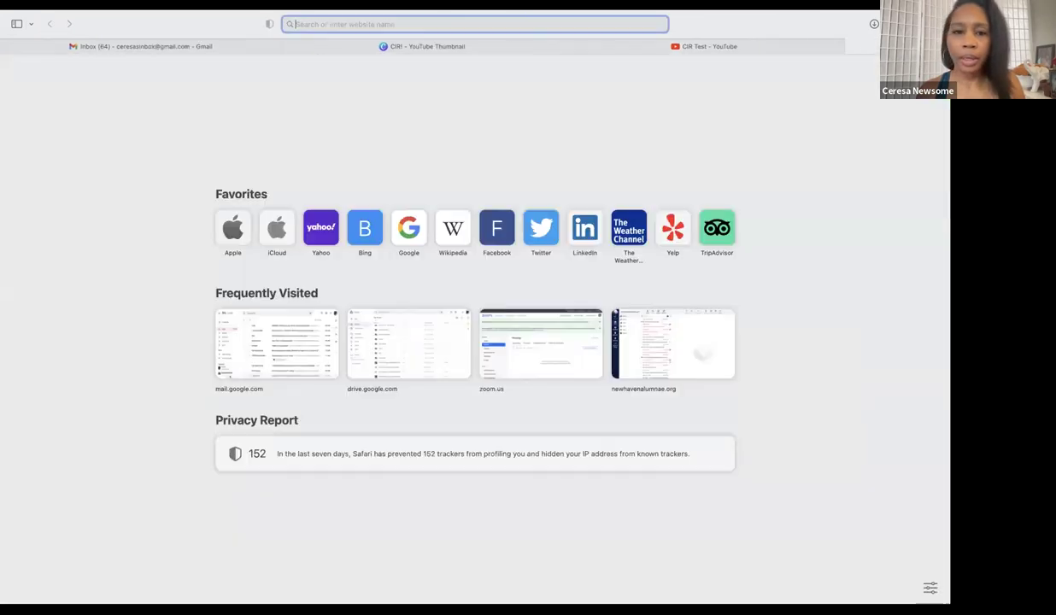
text(s)
key(BackSpace)
key(BackSpace)
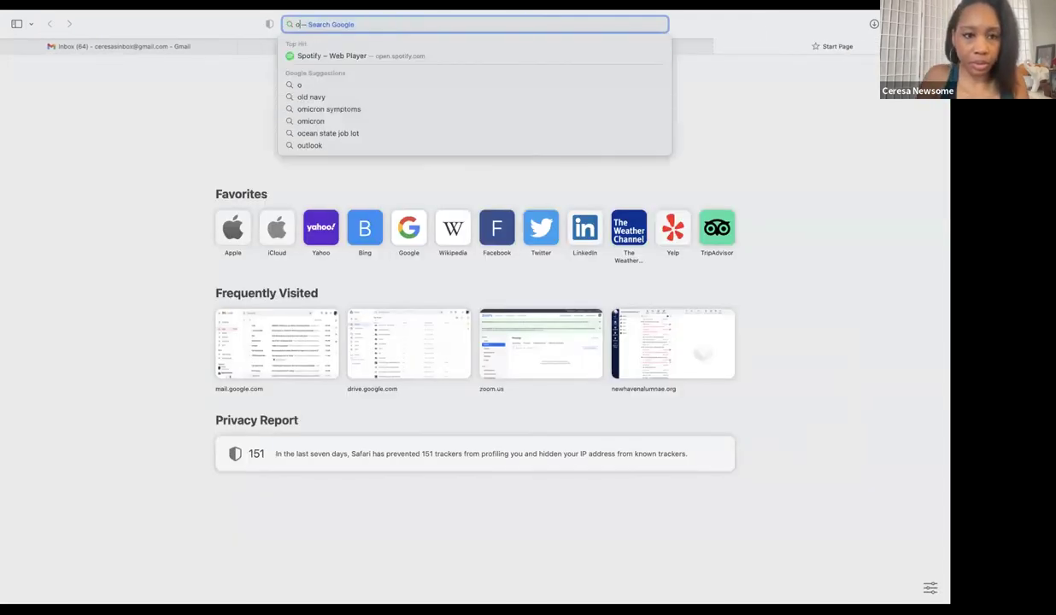
text(youtube a)
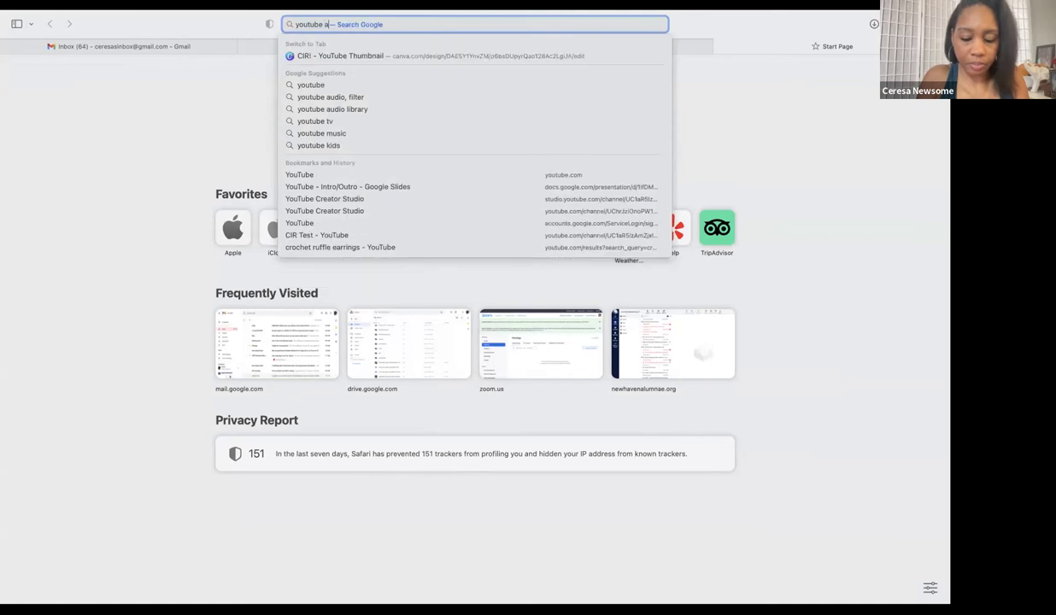
text(udio library)
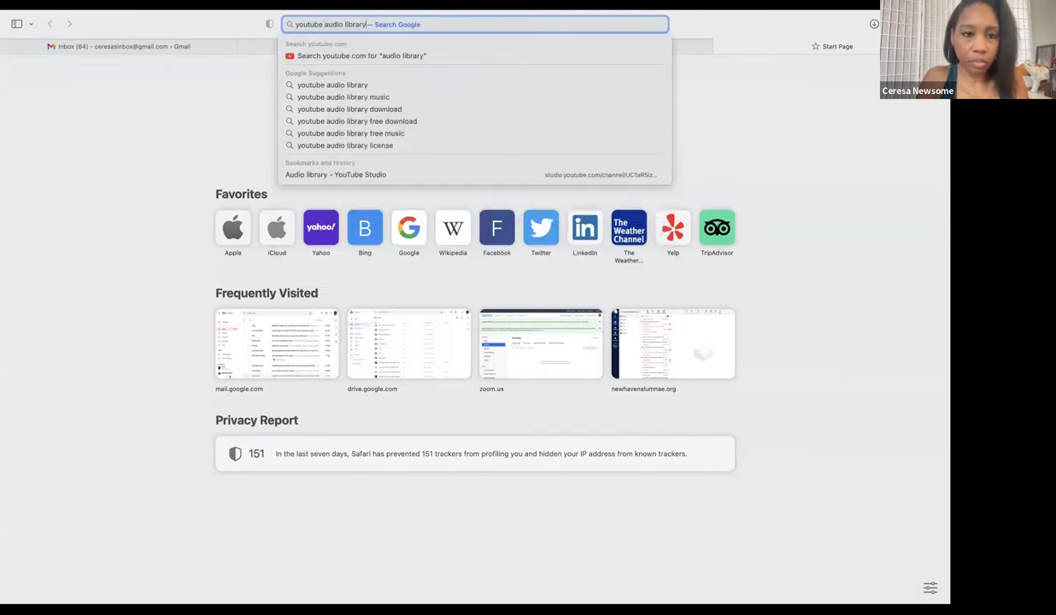
key(Return)
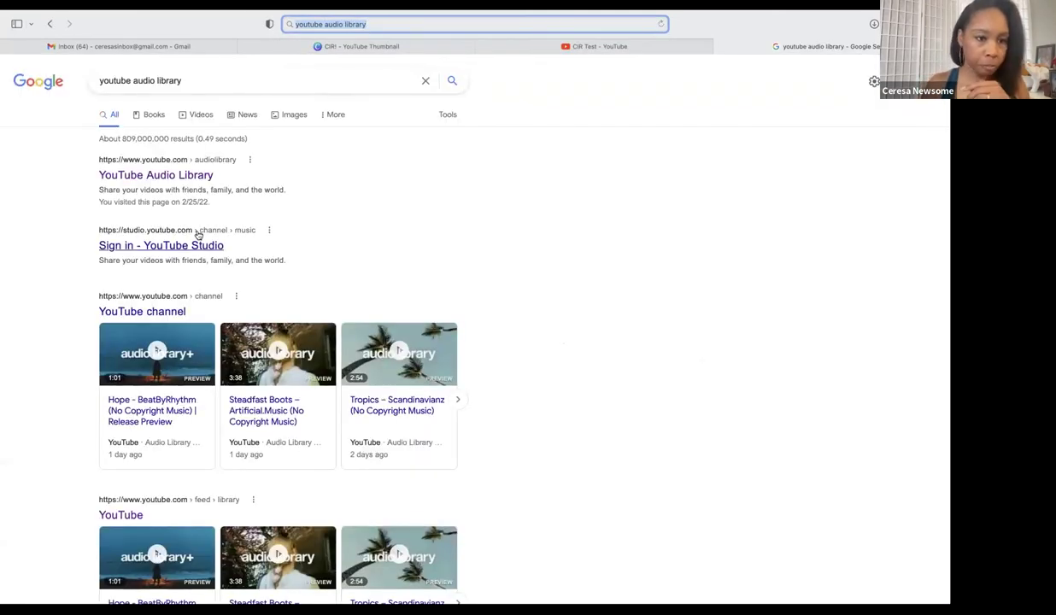
click(154, 176)
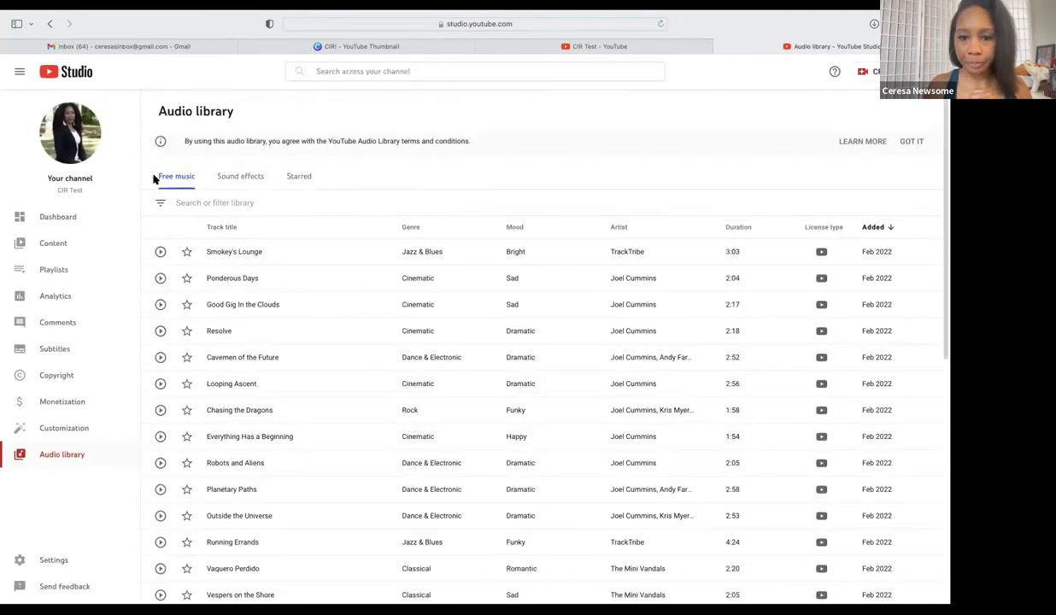
Step: Browse the first page of free music tracks and continue to the second page of the audio library
scroll(238, 300, down, 1)
scroll(238, 300, down, 3)
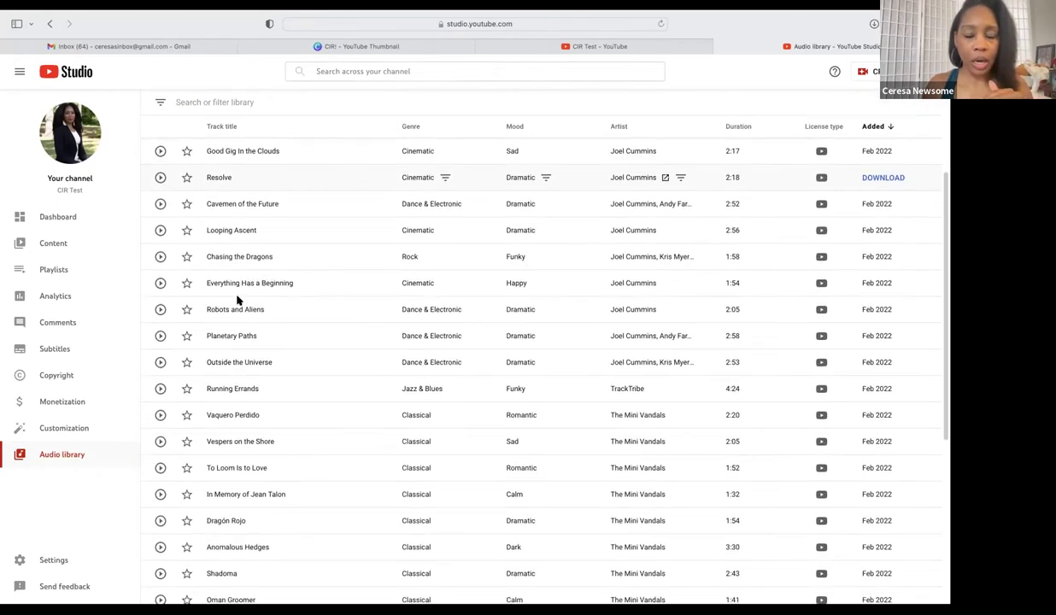
scroll(237, 299, down, 3)
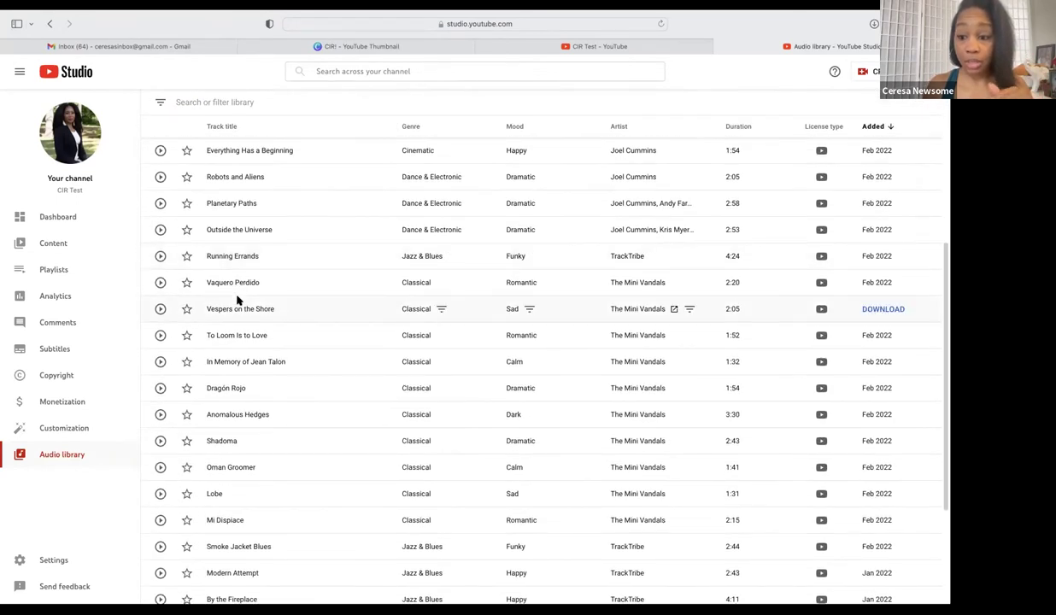
scroll(237, 300, down, 3)
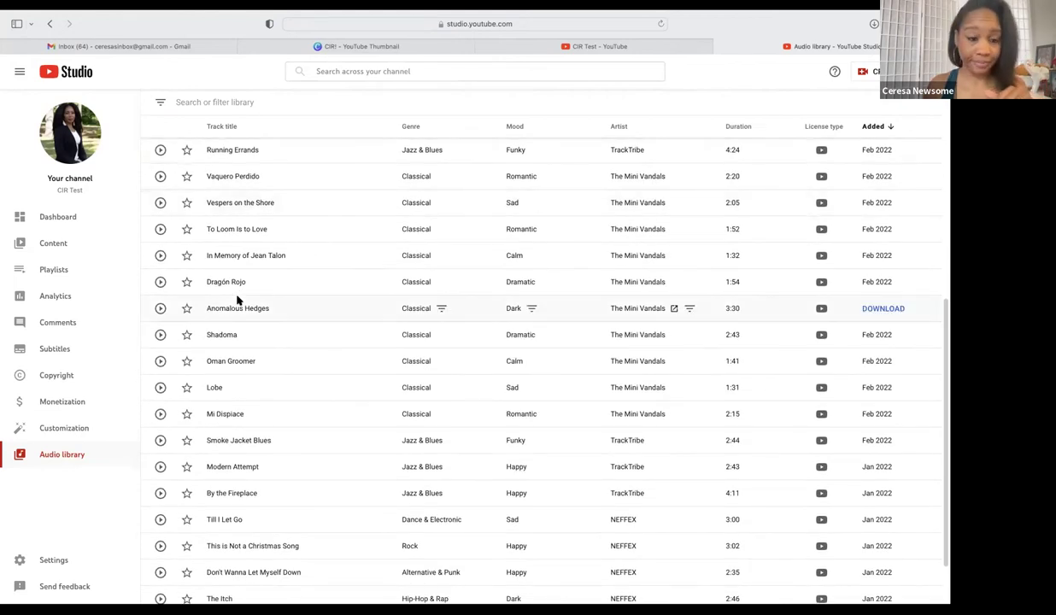
scroll(238, 299, down, 2)
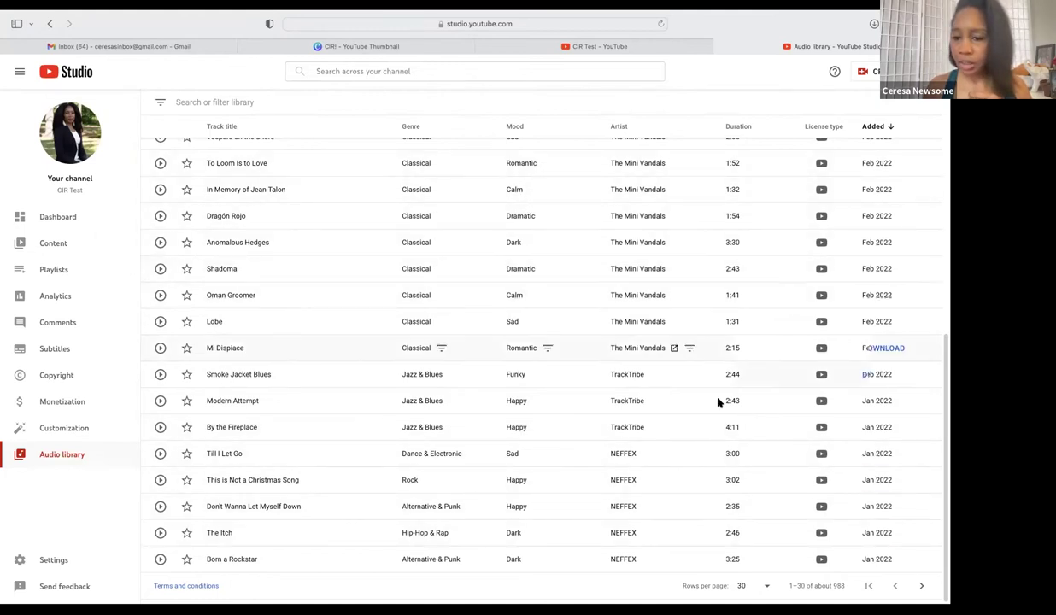
click(921, 586)
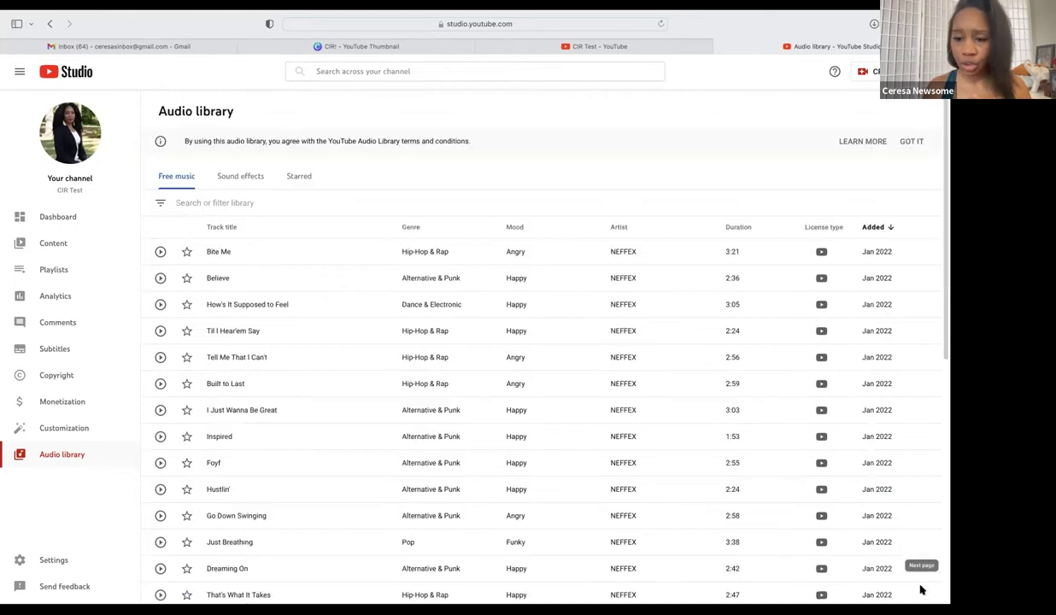
scroll(618, 491, down, 1)
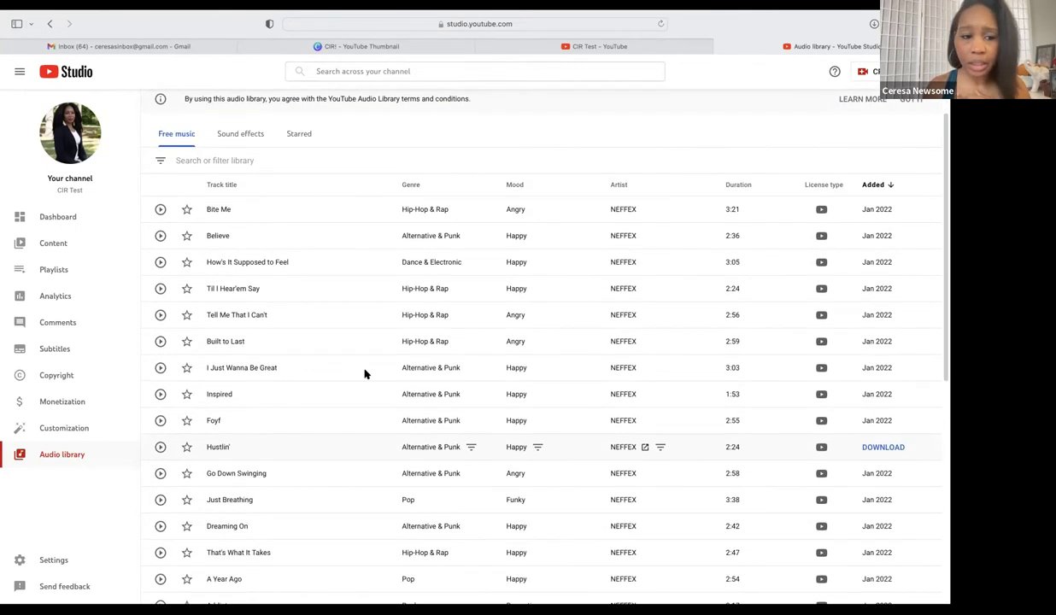
Step: Preview the tracks "How's It Supposed to Feel" and "Built to Last" from the free music list
click(160, 263)
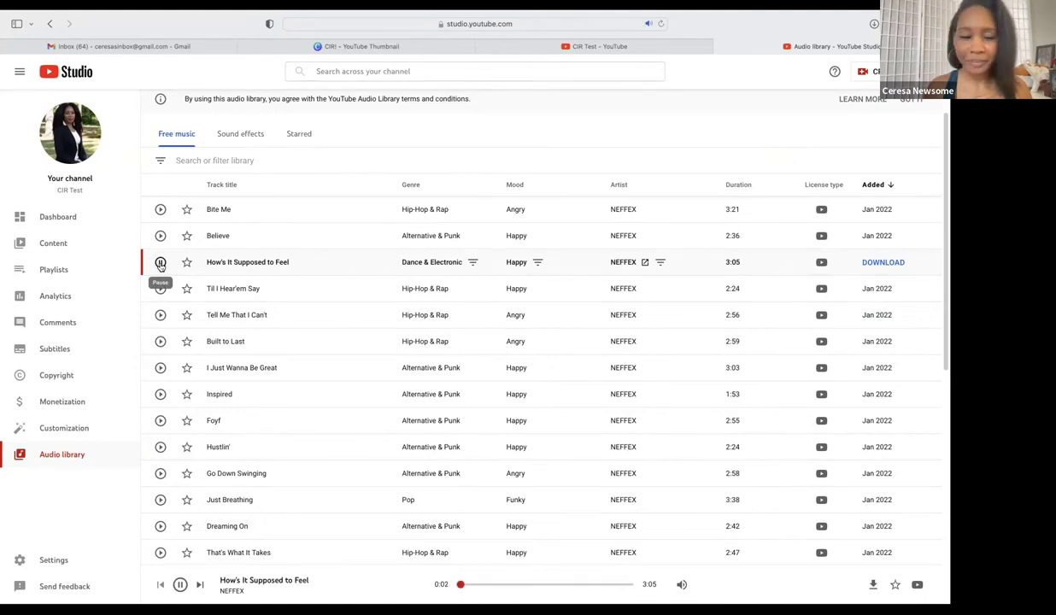
click(161, 263)
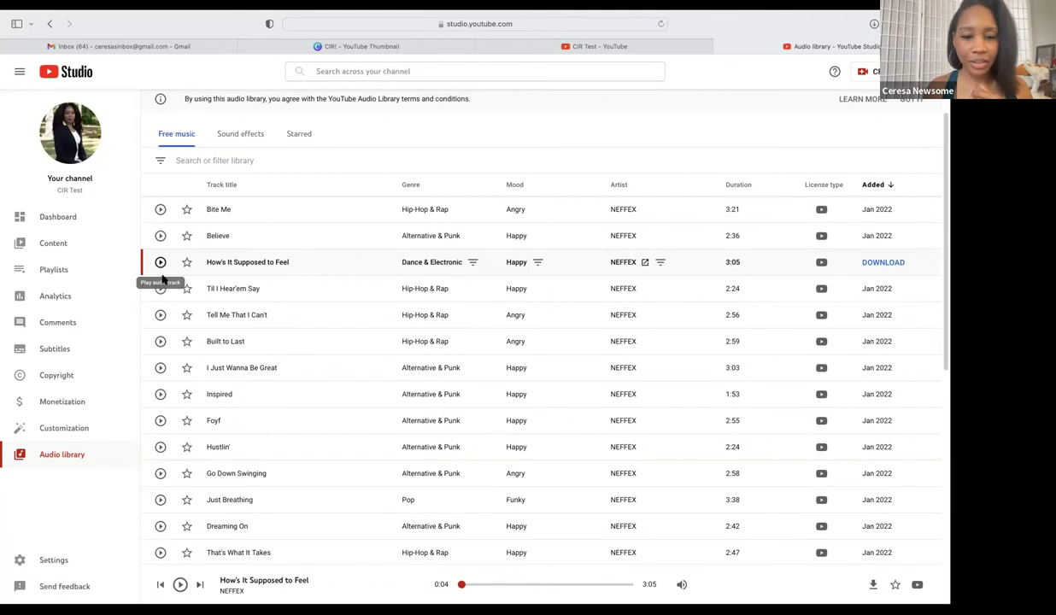
click(160, 342)
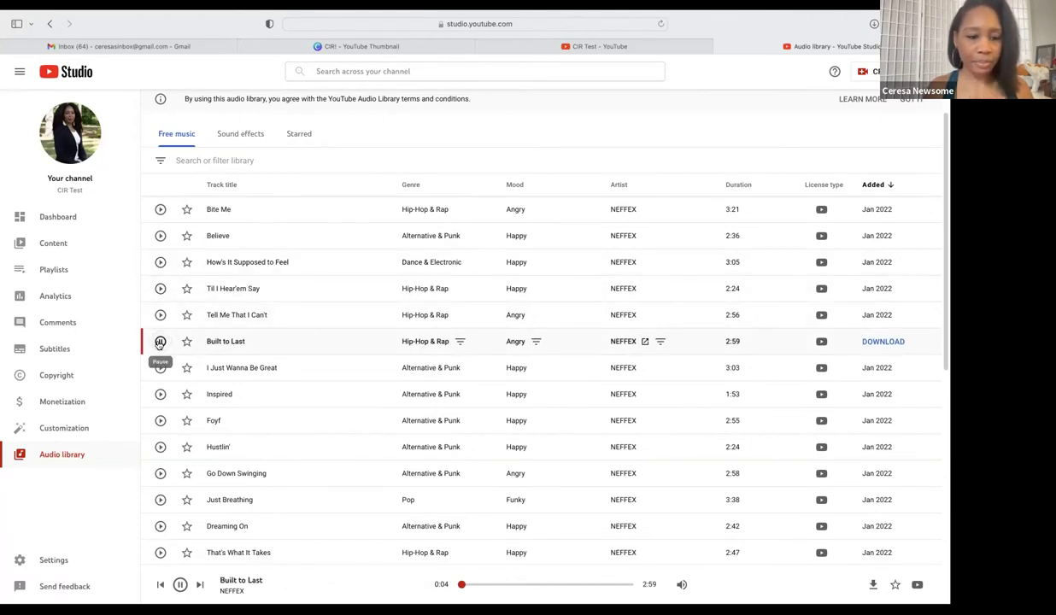
click(160, 342)
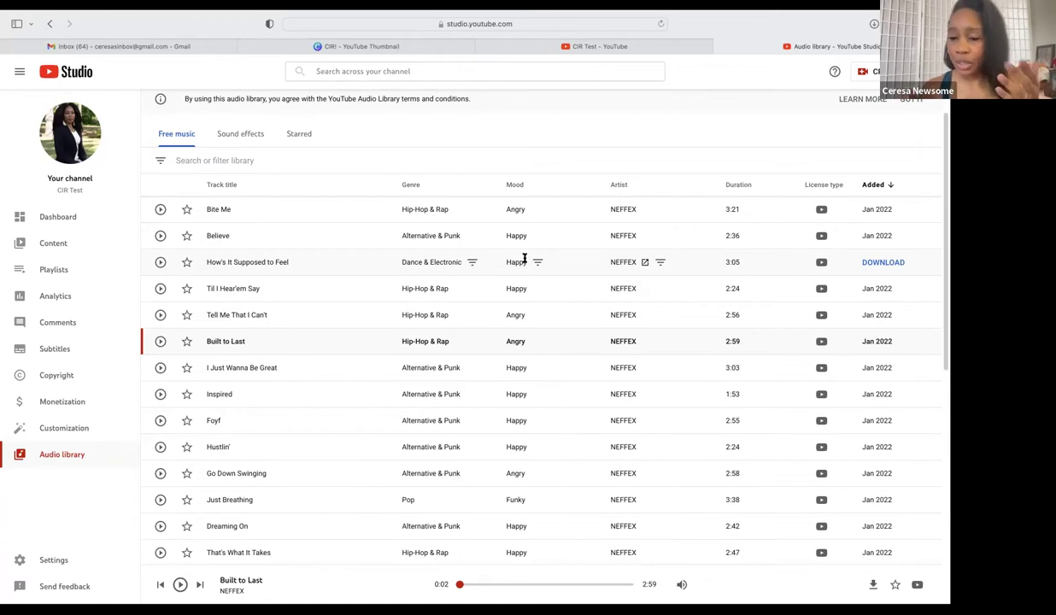
scroll(525, 259, up, 1)
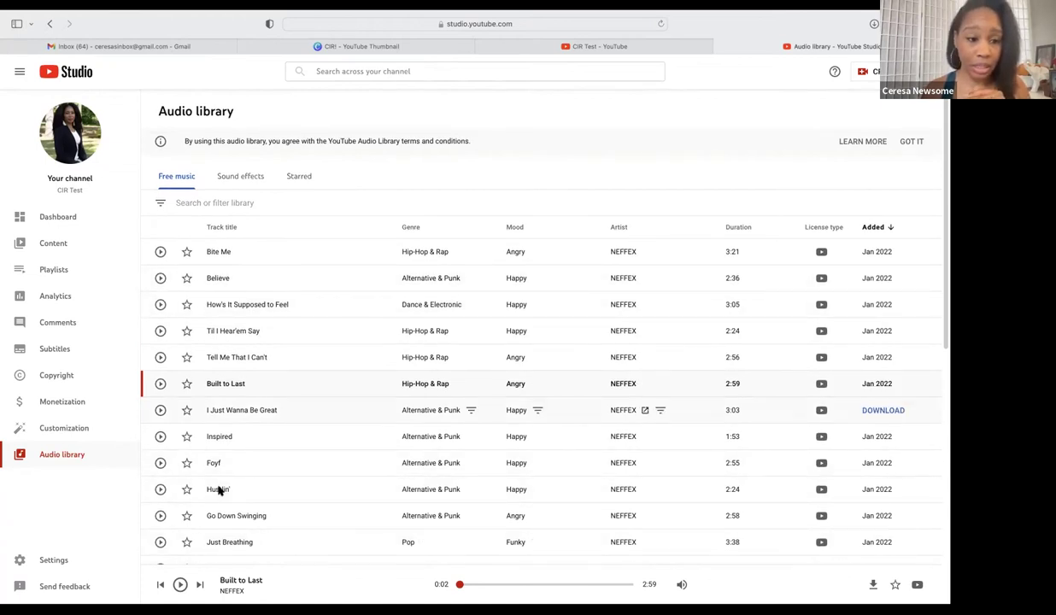
click(160, 584)
click(179, 584)
Step: Return to the first page of free music, preview "Smokey's Lounge" by TrackTribe and download it
scroll(232, 294, down, 4)
scroll(232, 294, down, 3)
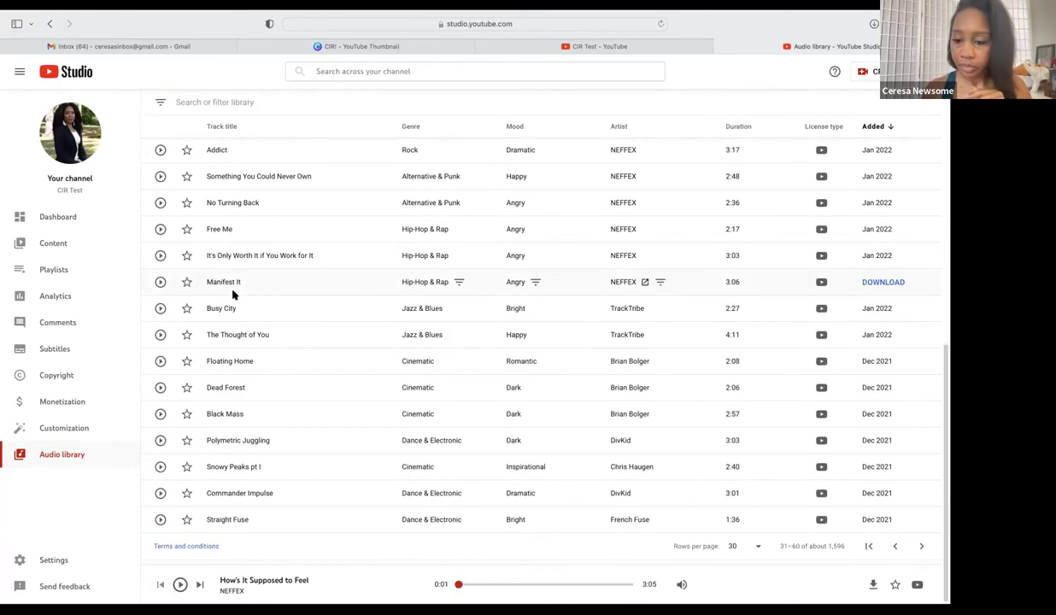
click(869, 546)
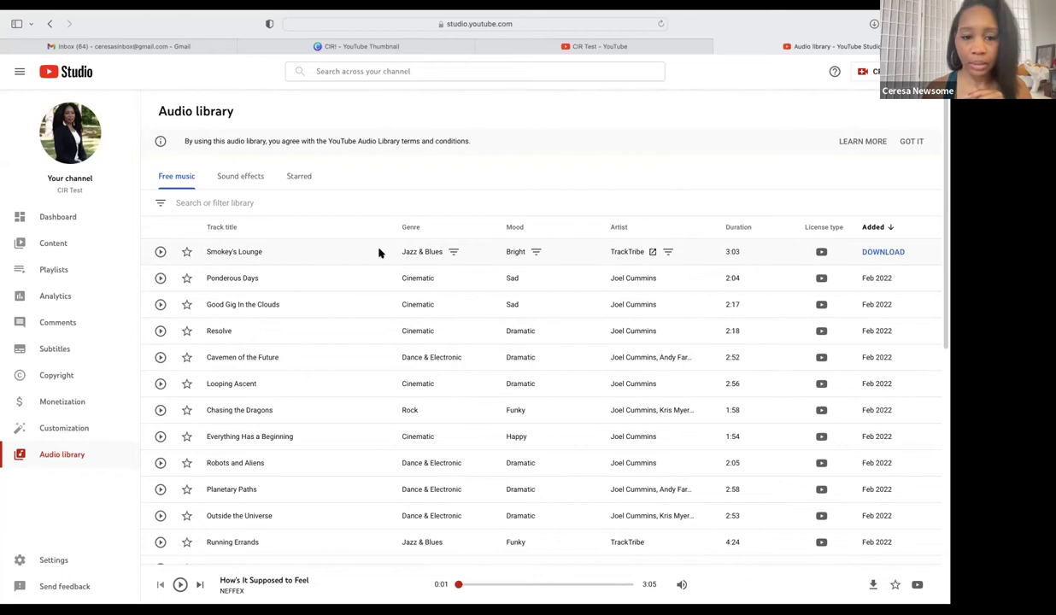
click(161, 253)
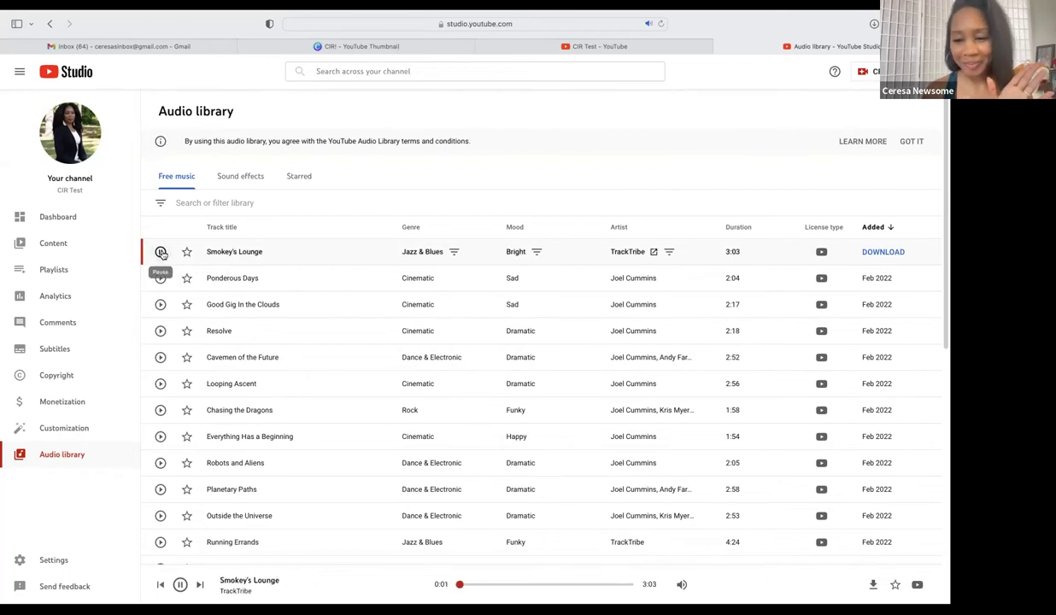
click(161, 252)
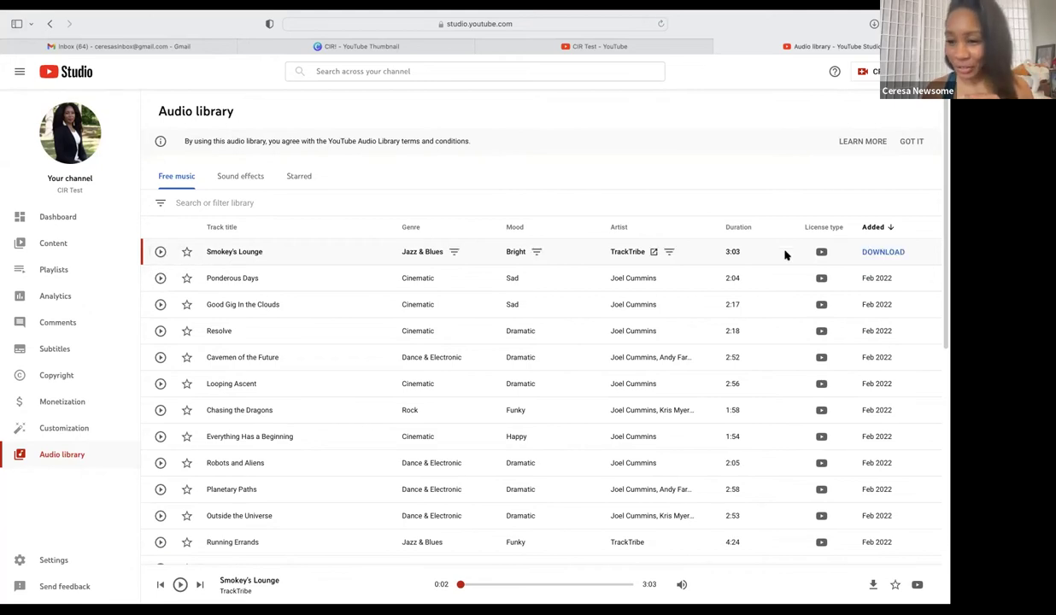
click(879, 253)
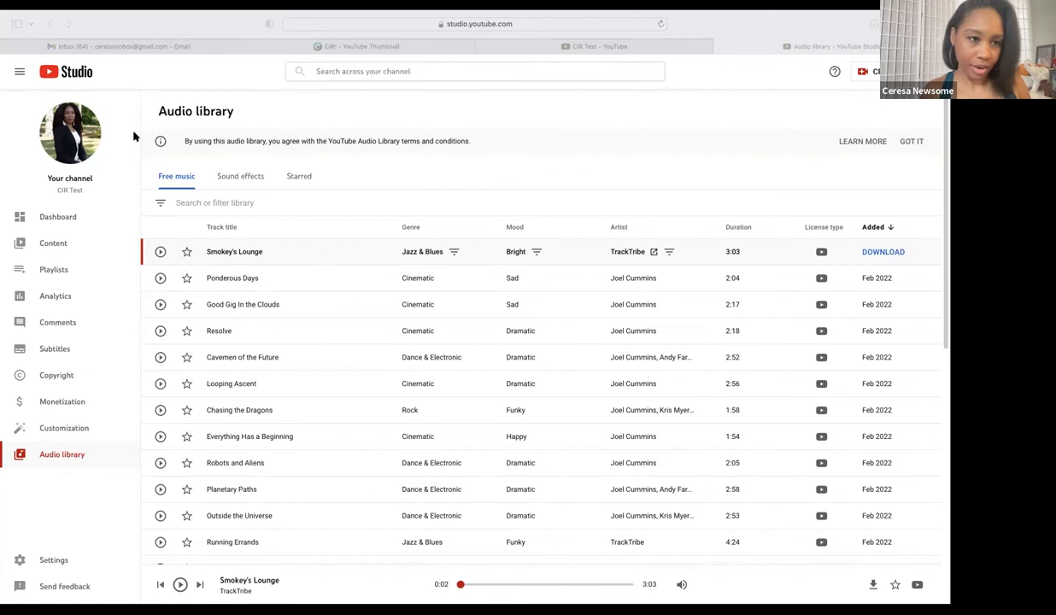
Step: Leave the full-screen window with the YouTube tabs and show the other window's "CIR!" thumbnail design in Canva full screen
click(106, 30)
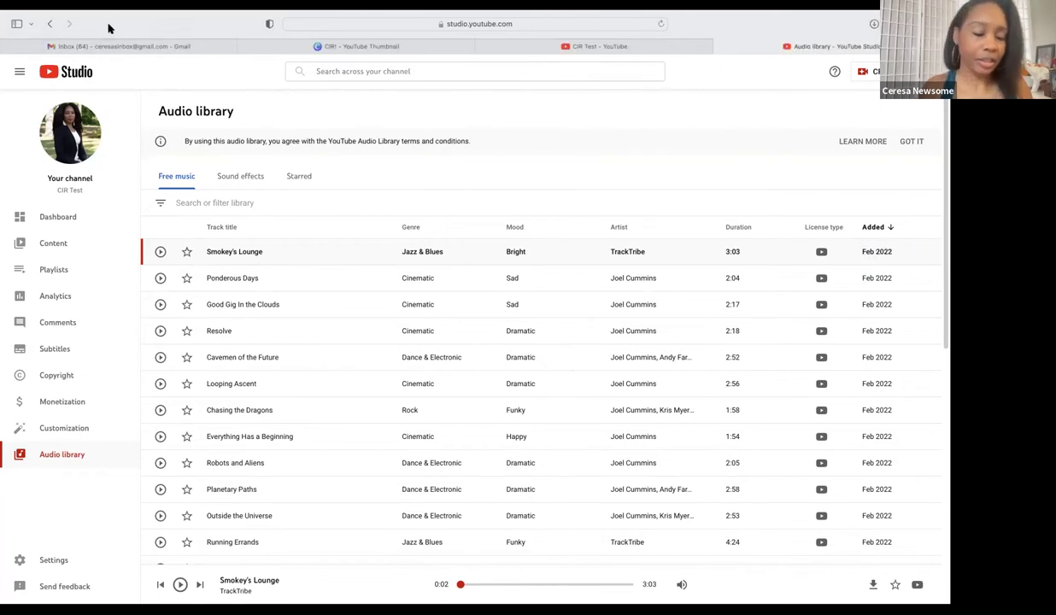
key(ctrl+super+f)
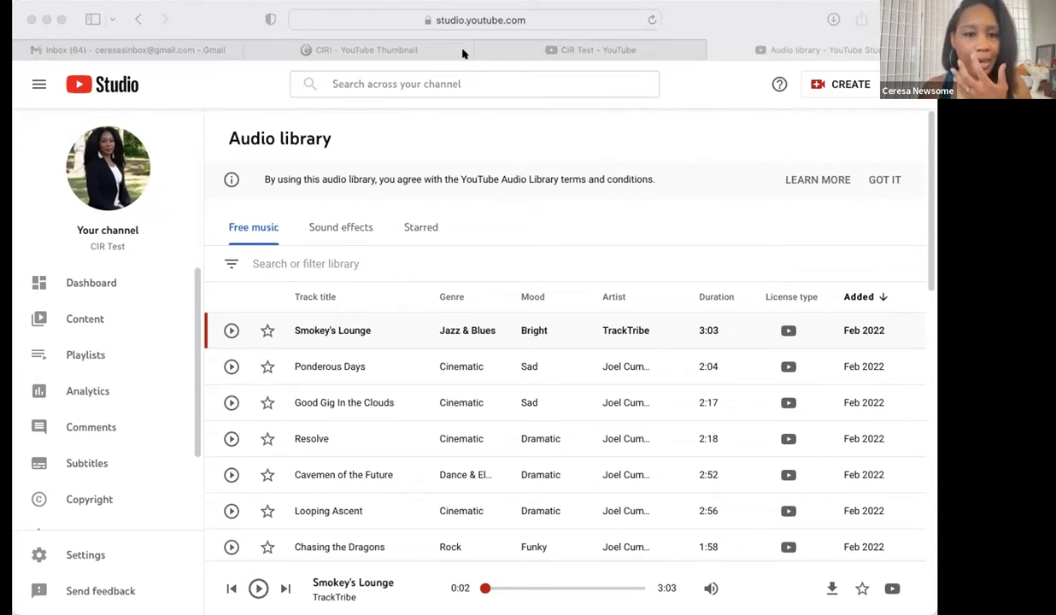
click(424, 45)
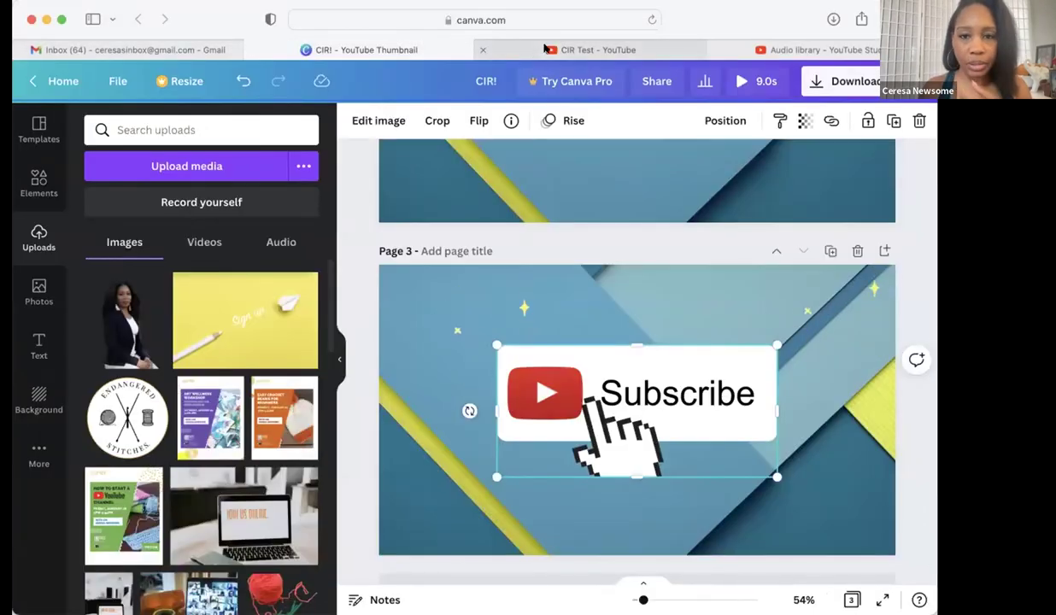
click(526, 50)
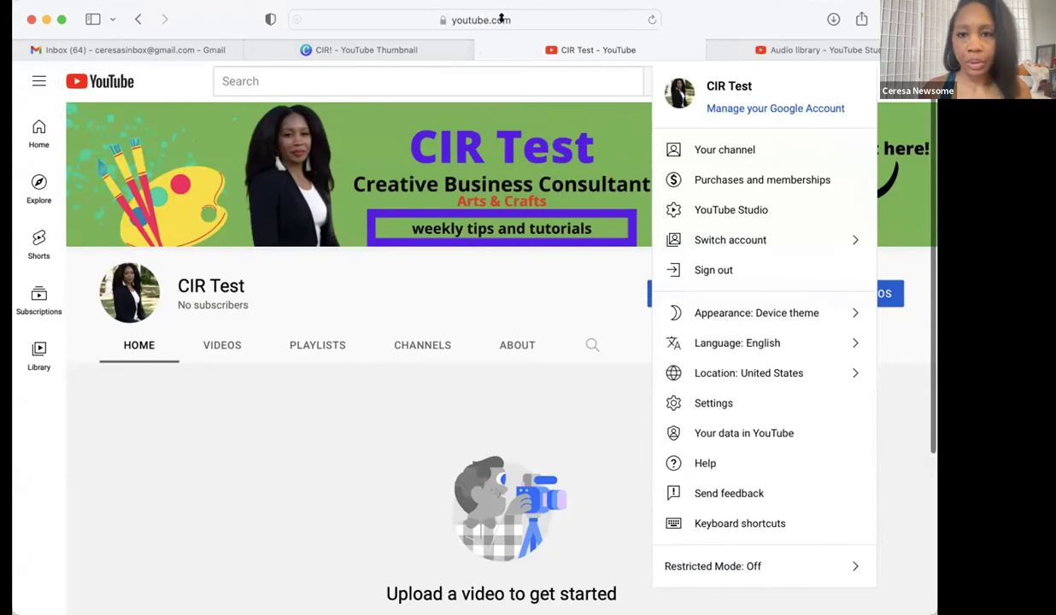
click(28, 17)
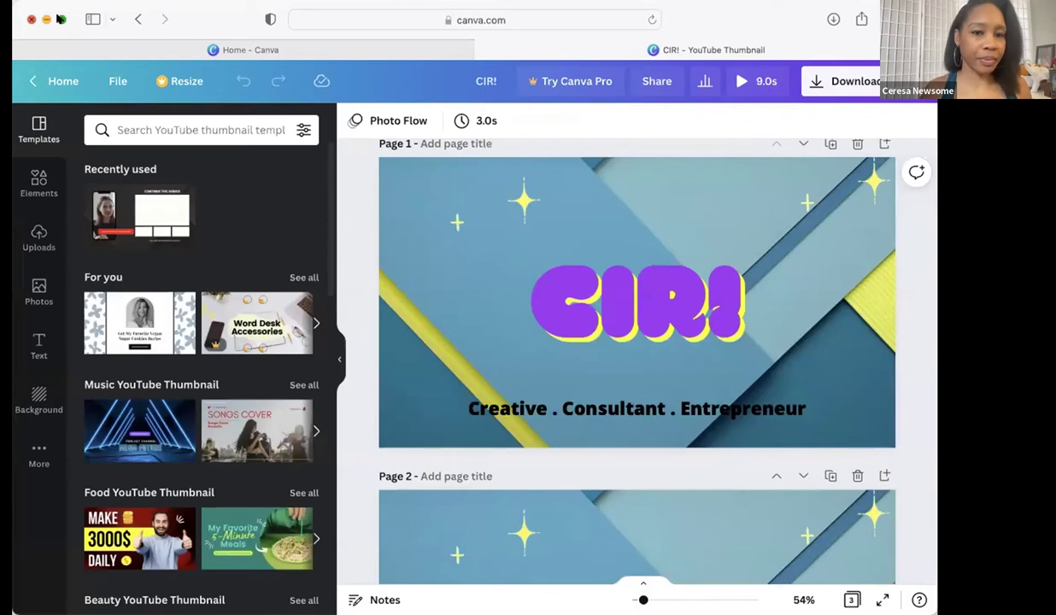
click(60, 19)
Step: Upload "Smokey's Lounge - TrackTribe.mp3" to the Canva uploads and add the track to the design
scroll(429, 135, up, 5)
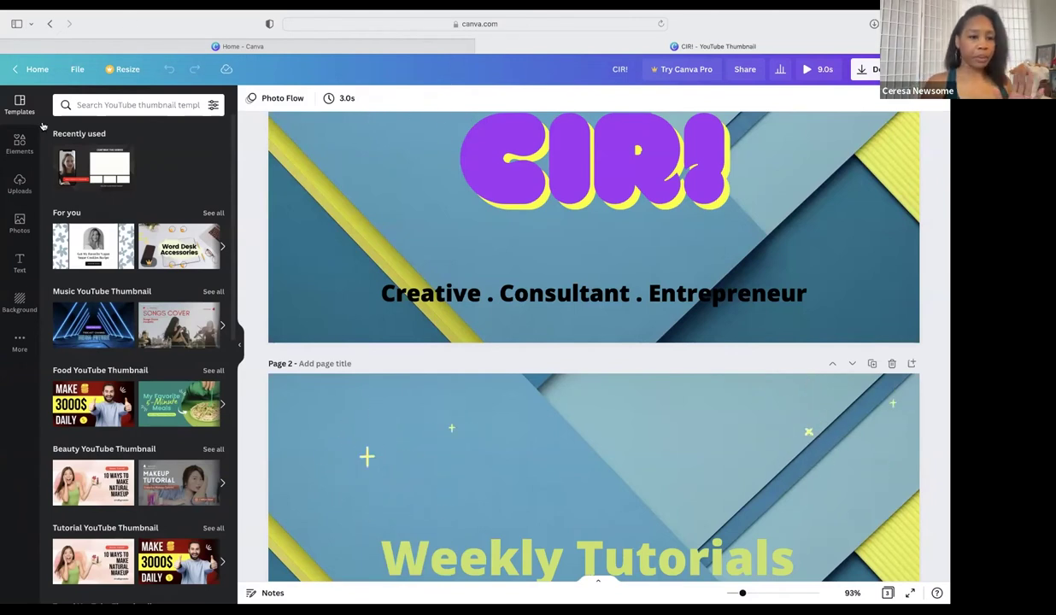
click(20, 182)
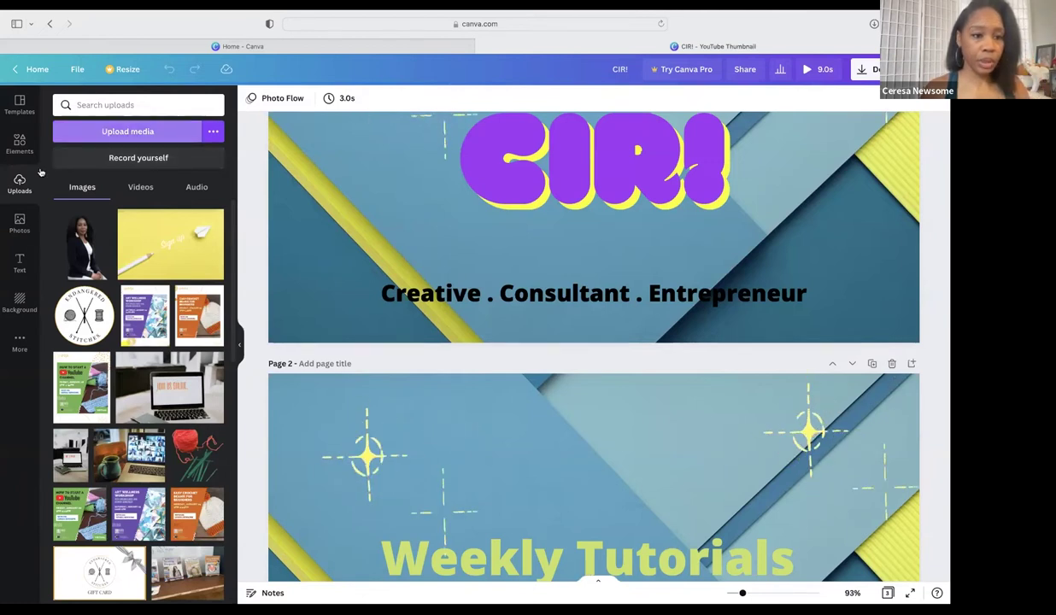
click(108, 133)
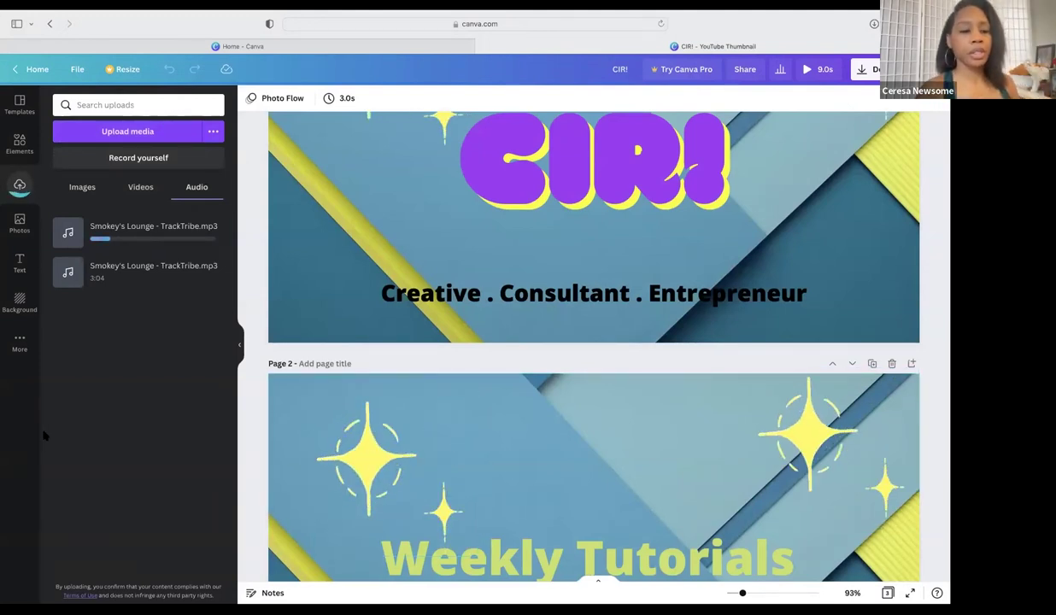
click(91, 267)
Step: Play the added "Smokey's Lounge" track over the three pages and set its volume to 46
scroll(333, 311, up, 3)
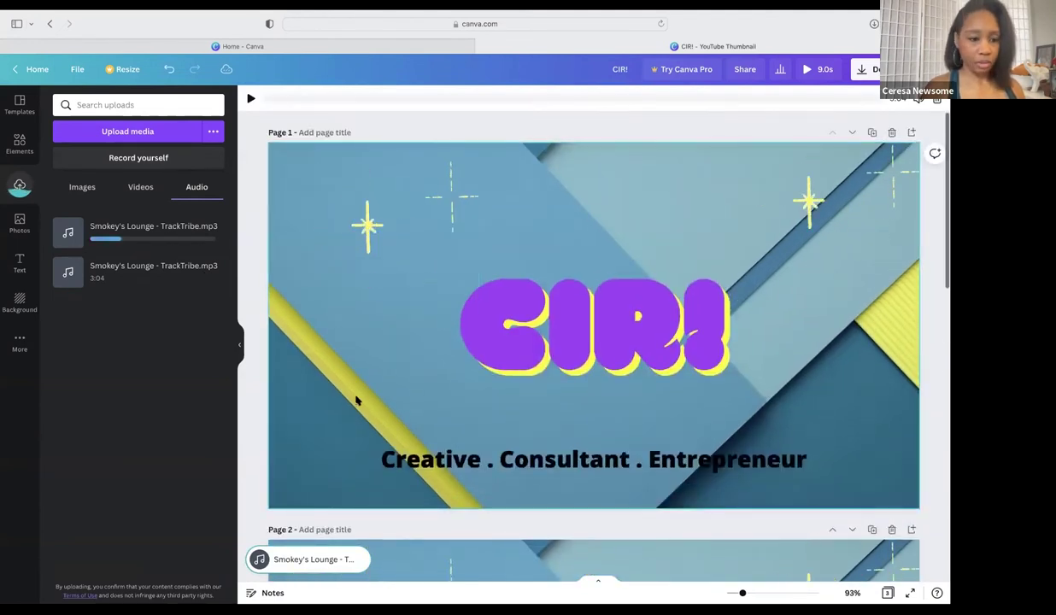
scroll(357, 401, down, 5)
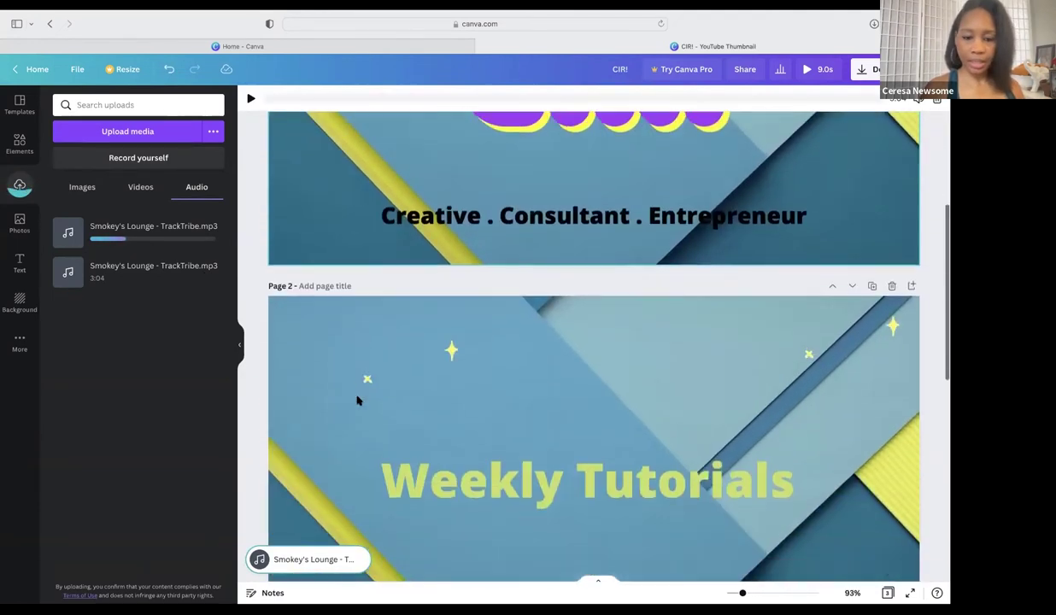
scroll(358, 400, down, 4)
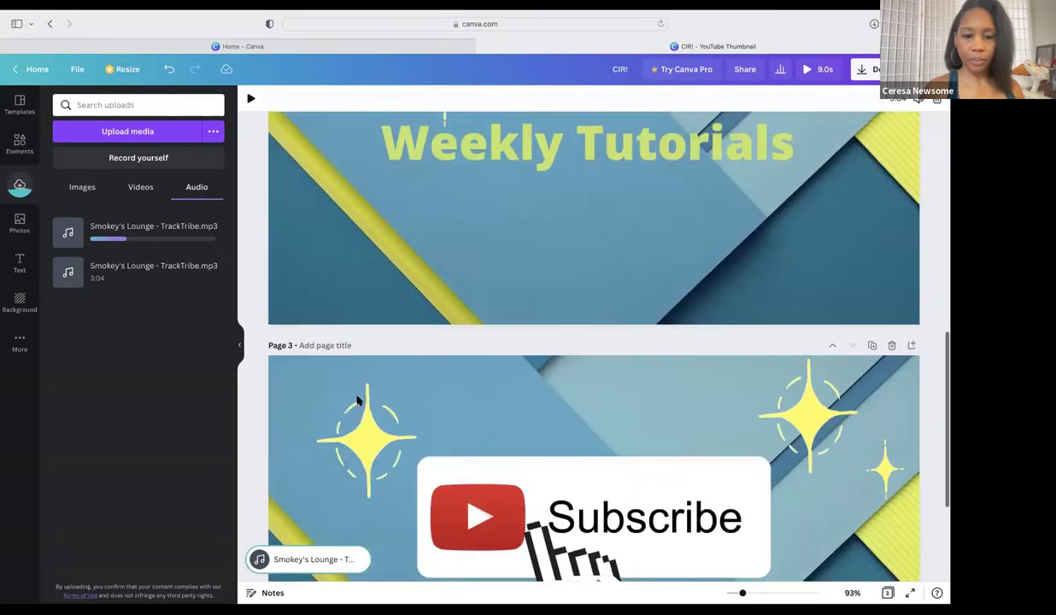
scroll(357, 401, down, 3)
key(space)
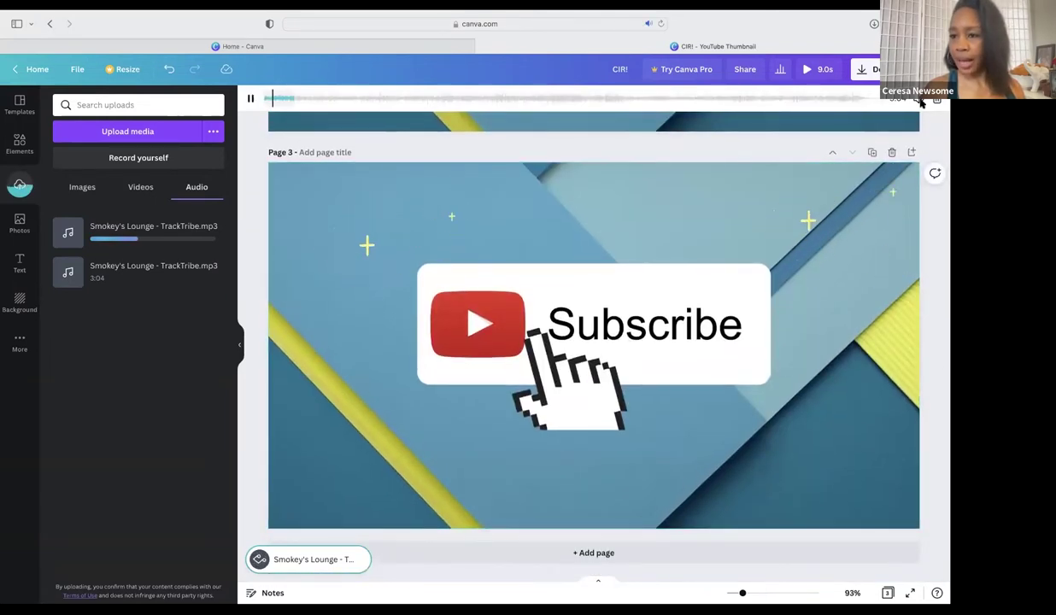
click(918, 99)
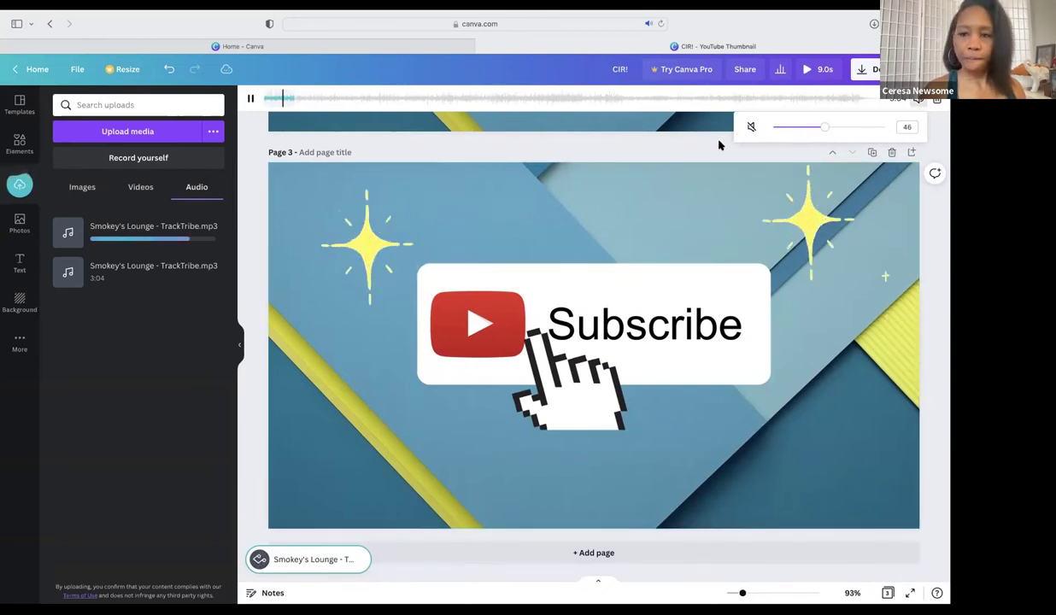
Step: Deselect the audio track and play a preview of the whole animated design with its music
click(565, 229)
scroll(566, 230, up, 10)
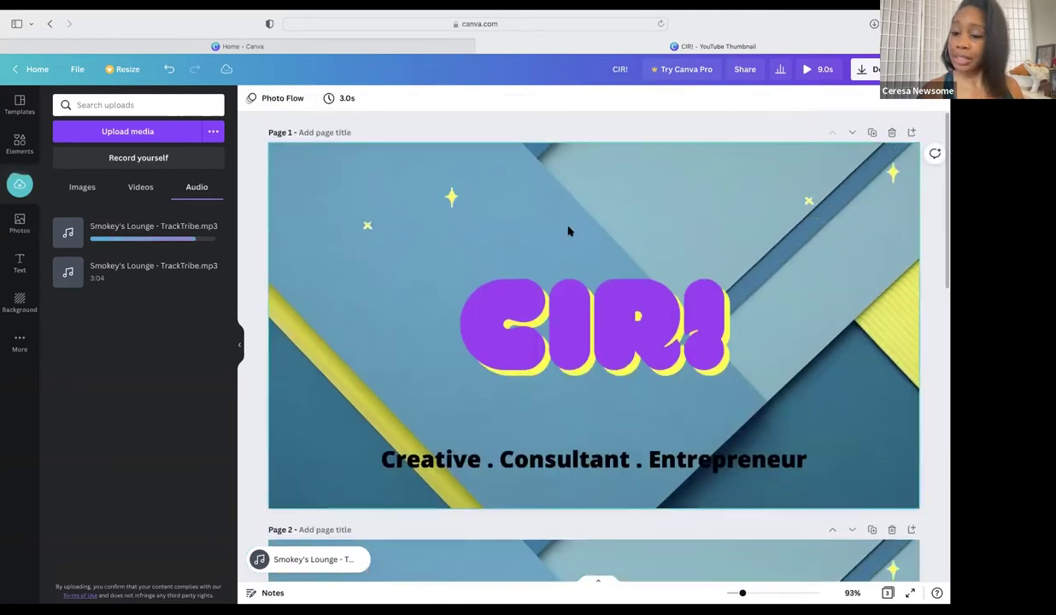
click(814, 78)
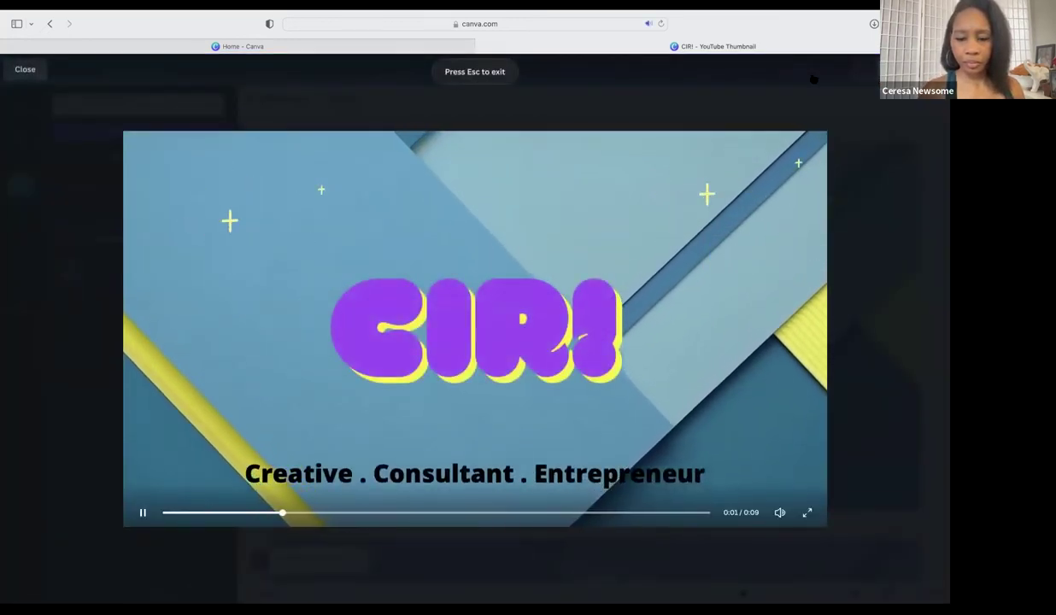
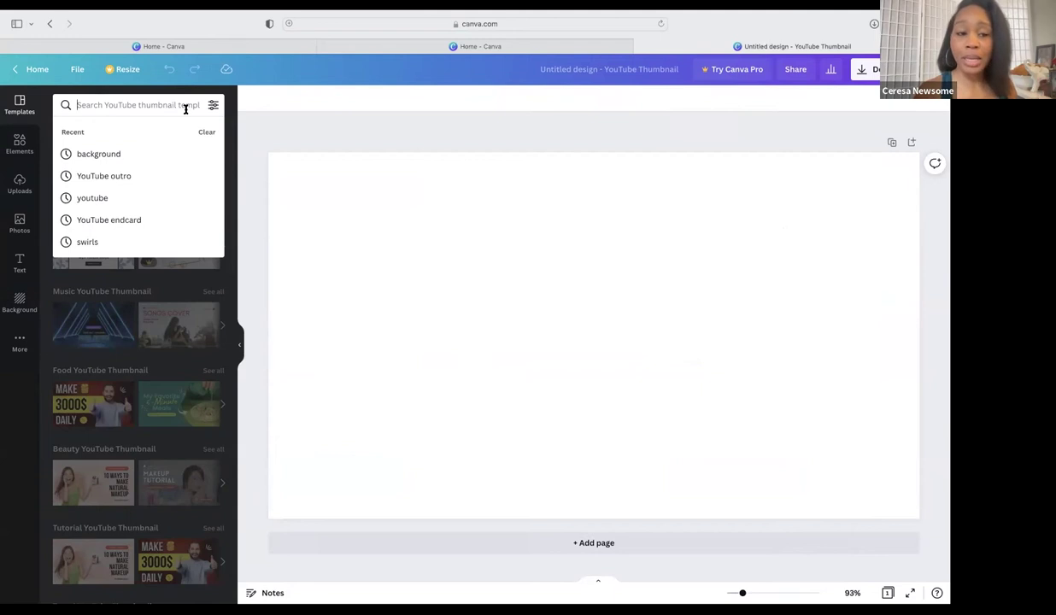
Step: Add the pink "GLOW" font combination to the blank page of the untitled YouTube thumbnail design
click(295, 212)
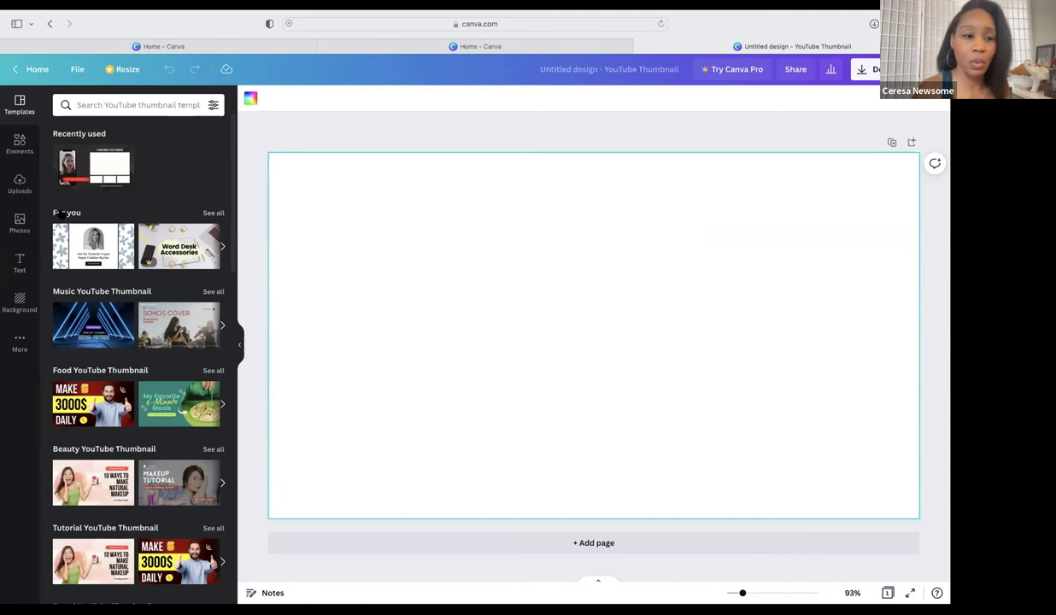
click(22, 265)
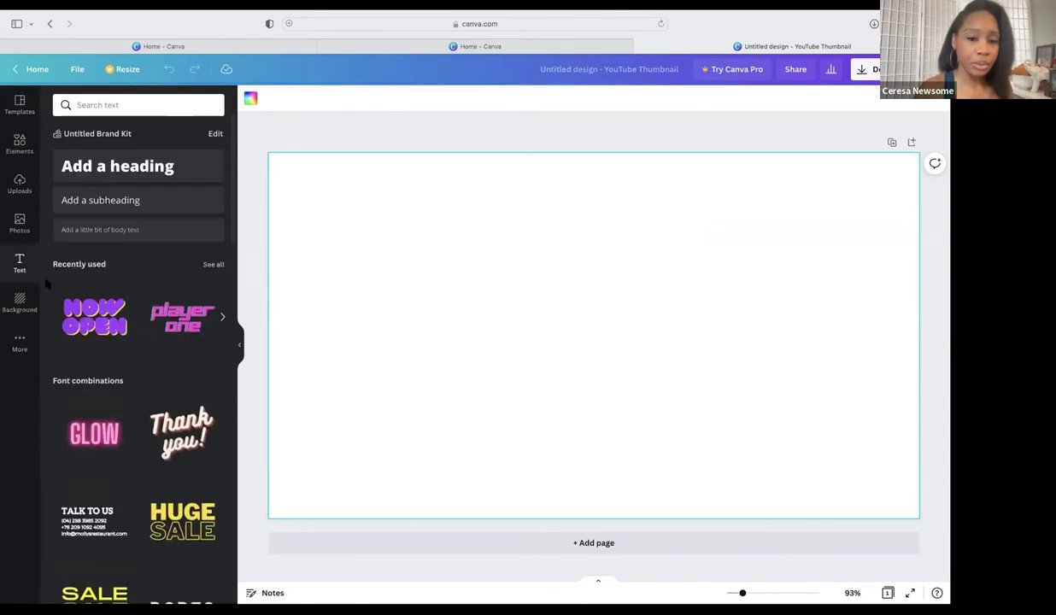
click(96, 432)
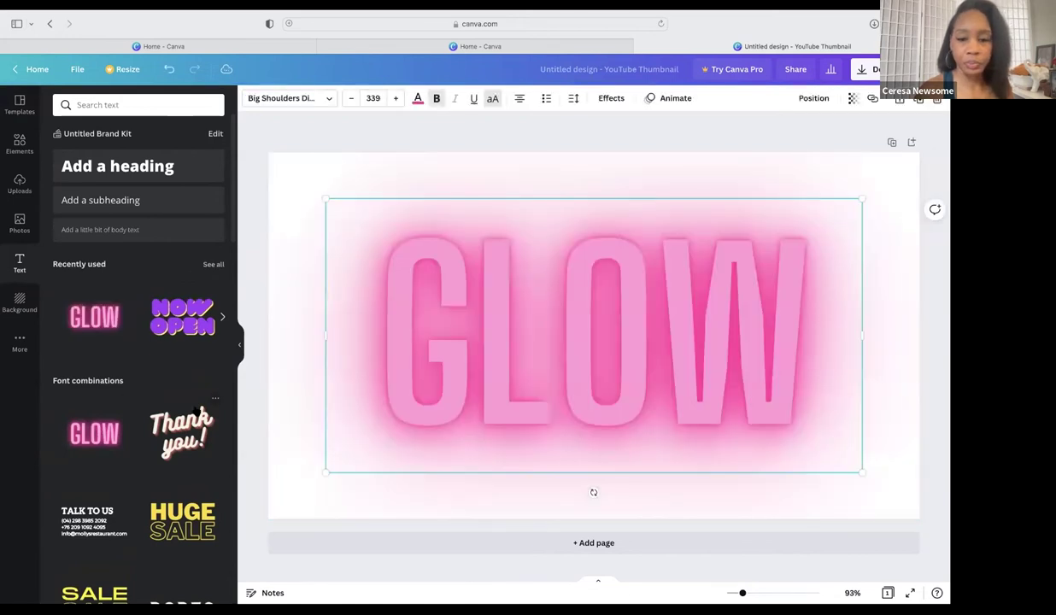
Step: Recolour the pink "GLOW" text to the default turquoise and replace its wording with "THANK YOU FOR WATCHING!"
click(418, 99)
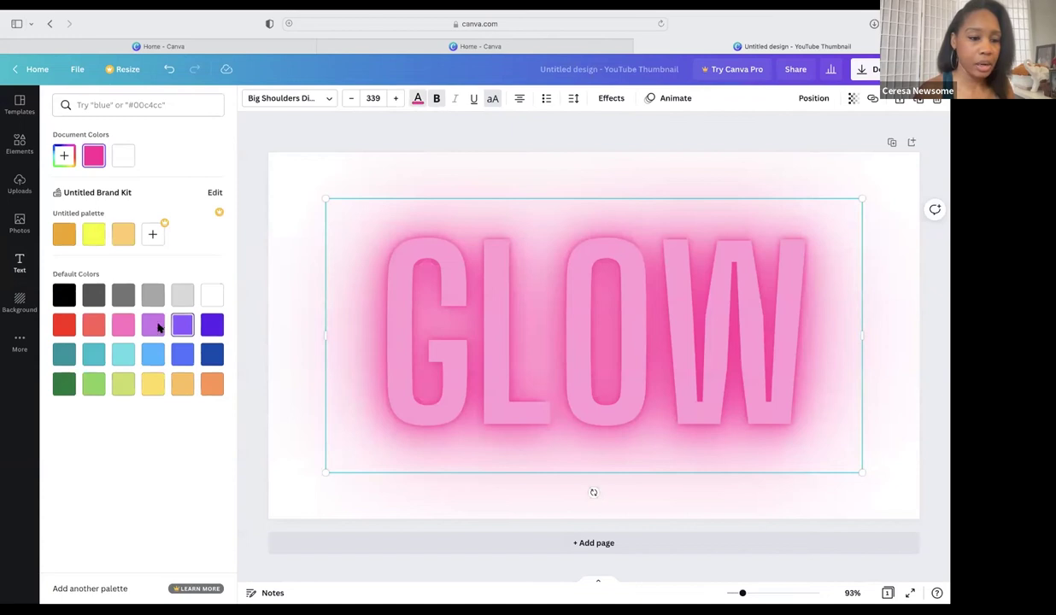
click(96, 355)
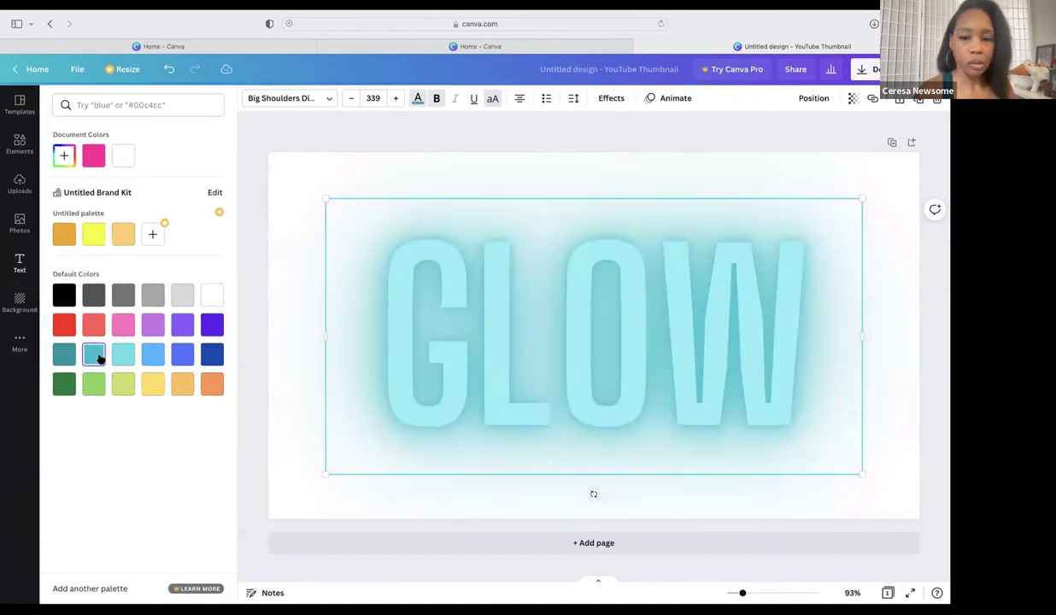
click(385, 306)
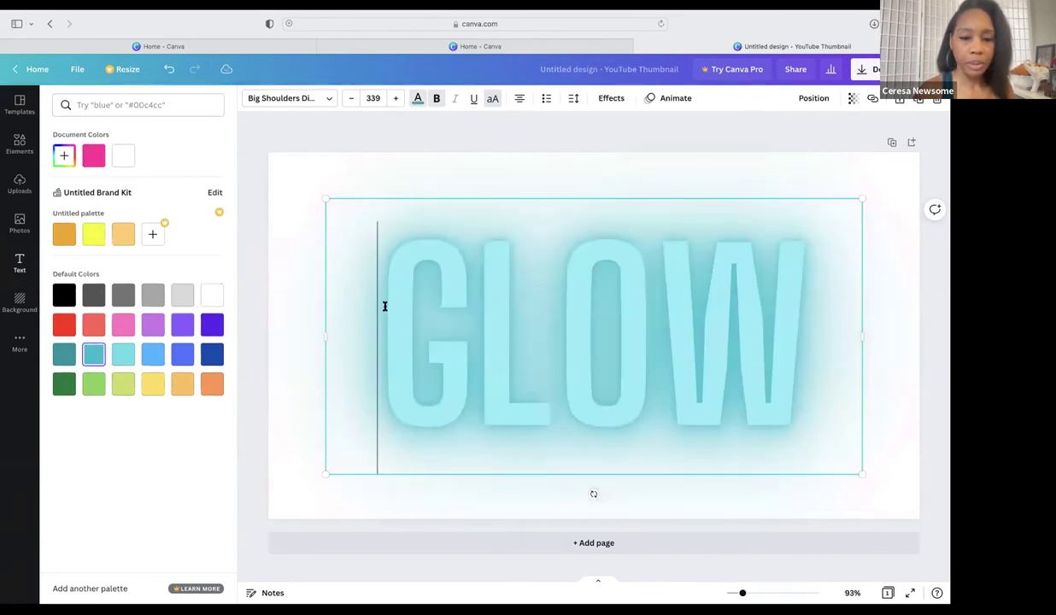
click(385, 306)
click(401, 299)
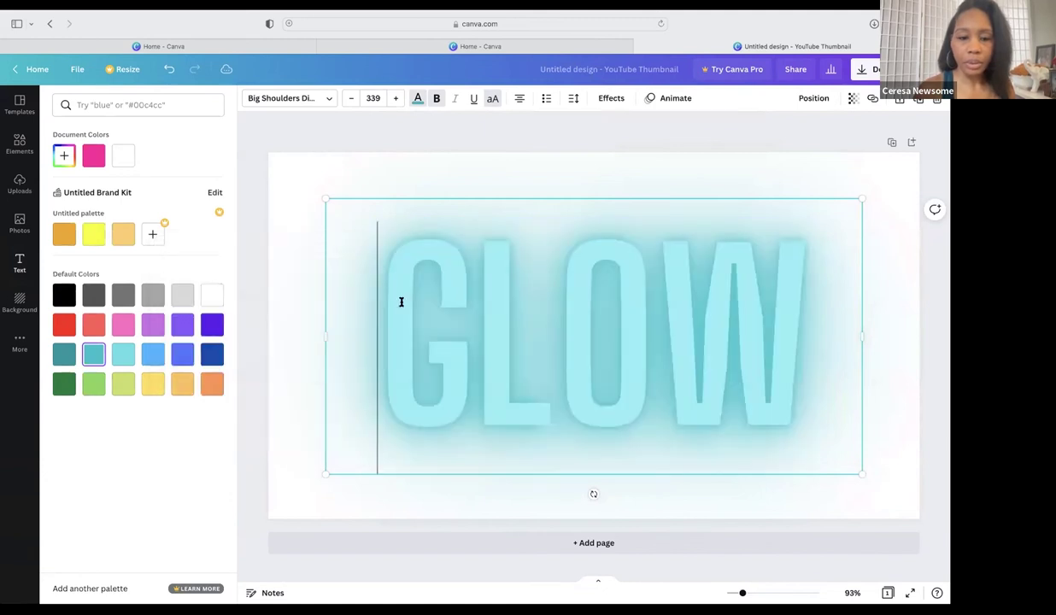
click(418, 295)
click(633, 253)
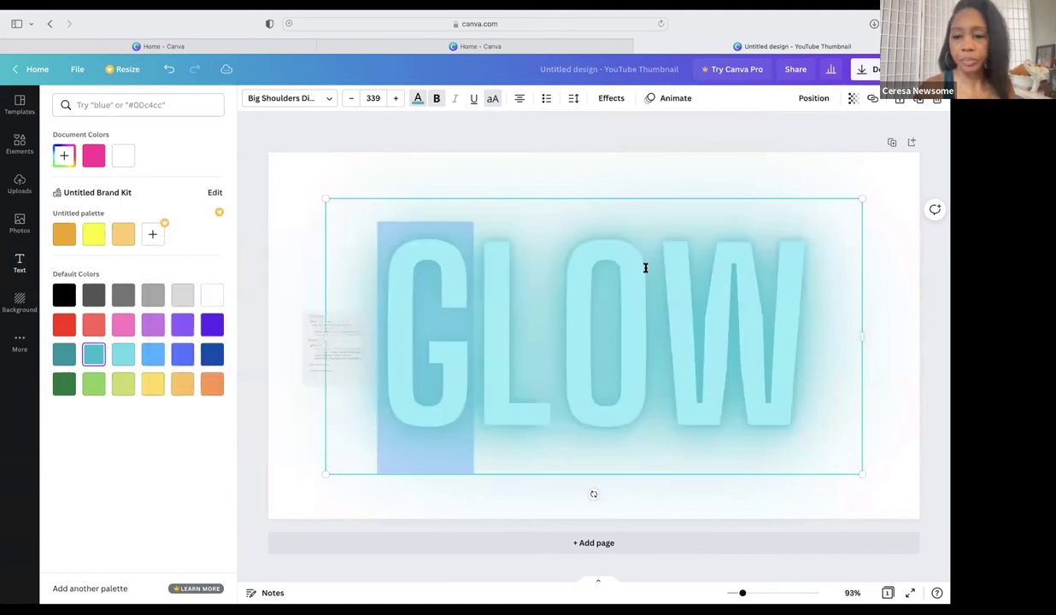
click(841, 265)
drag(841, 265, 418, 295)
text(THA)
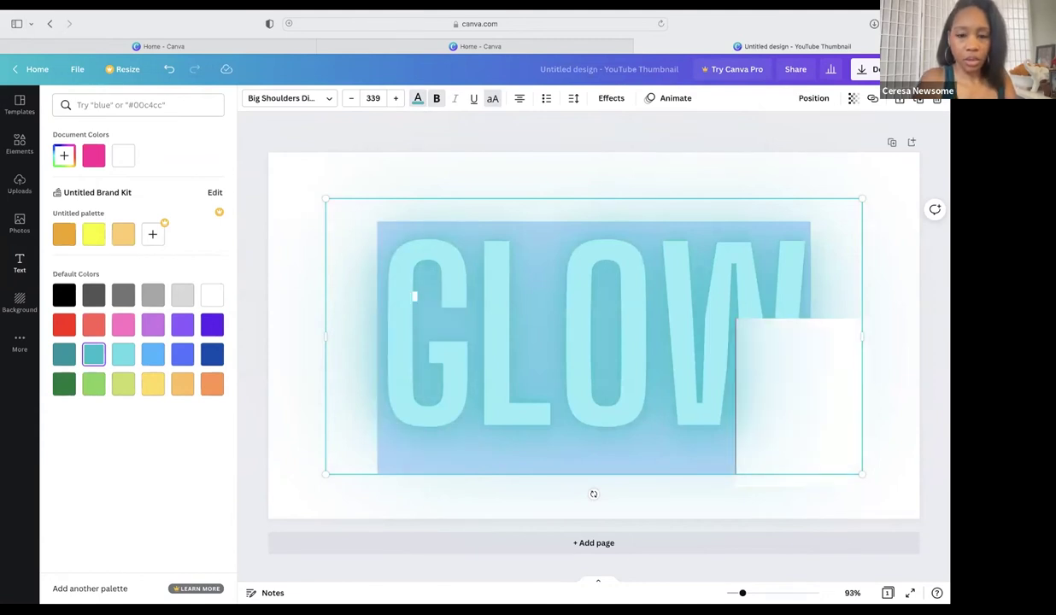
text(N)
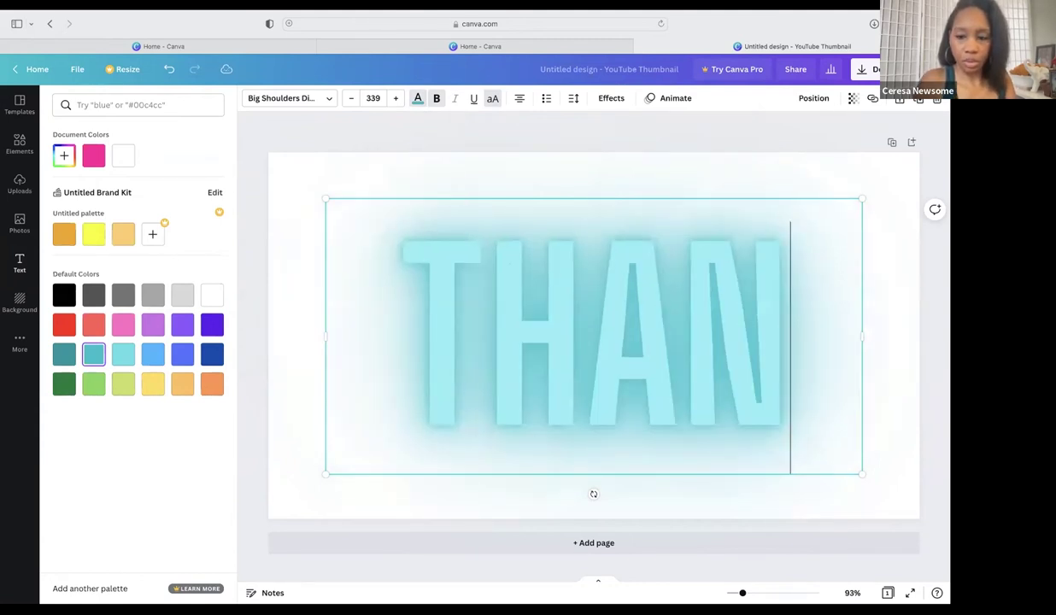
text(K YOU FOR WATCHING)
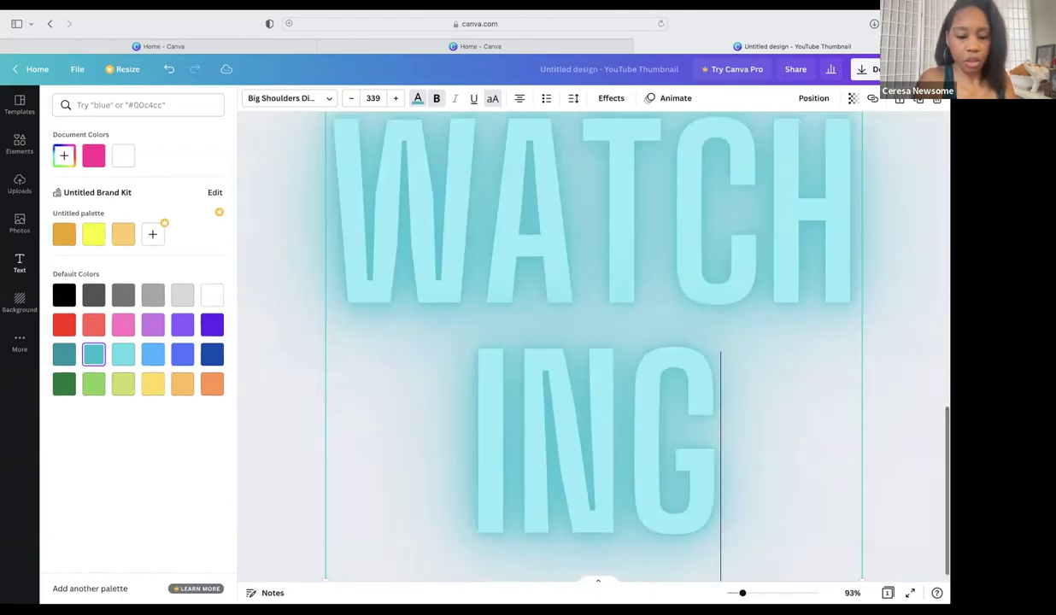
text(!)
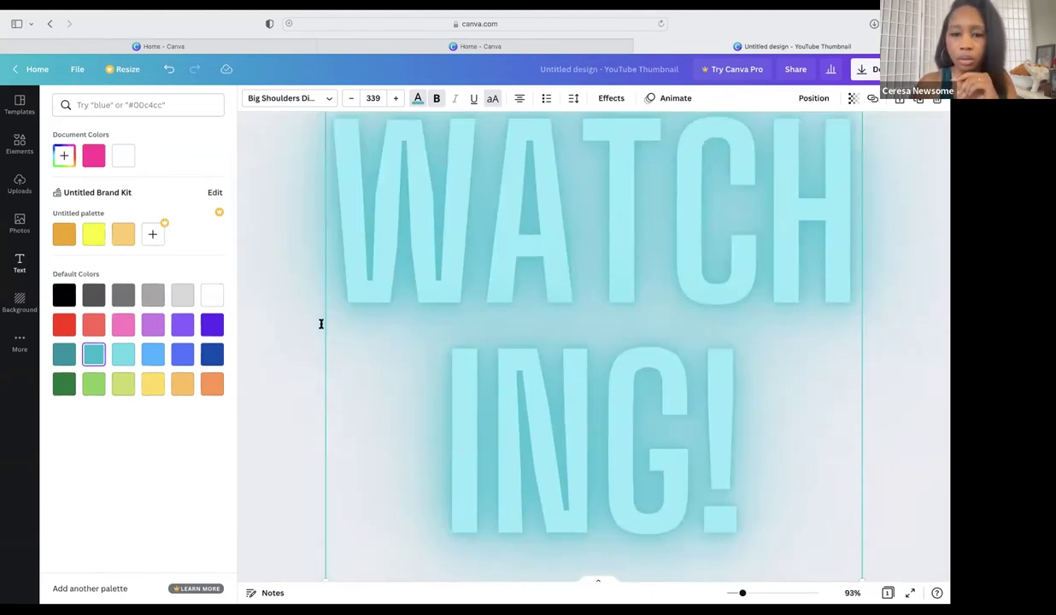
Step: Reduce the font size of the "THANK YOU FOR WATCHING!" text in small increments to 200
click(348, 98)
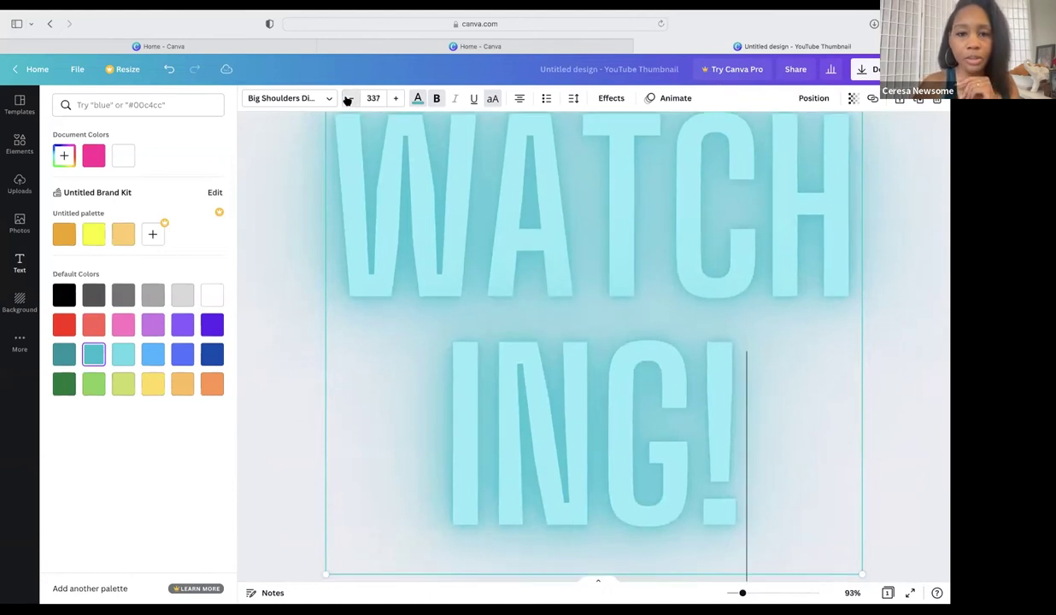
click(348, 98)
click(348, 98)
click(347, 98)
click(348, 99)
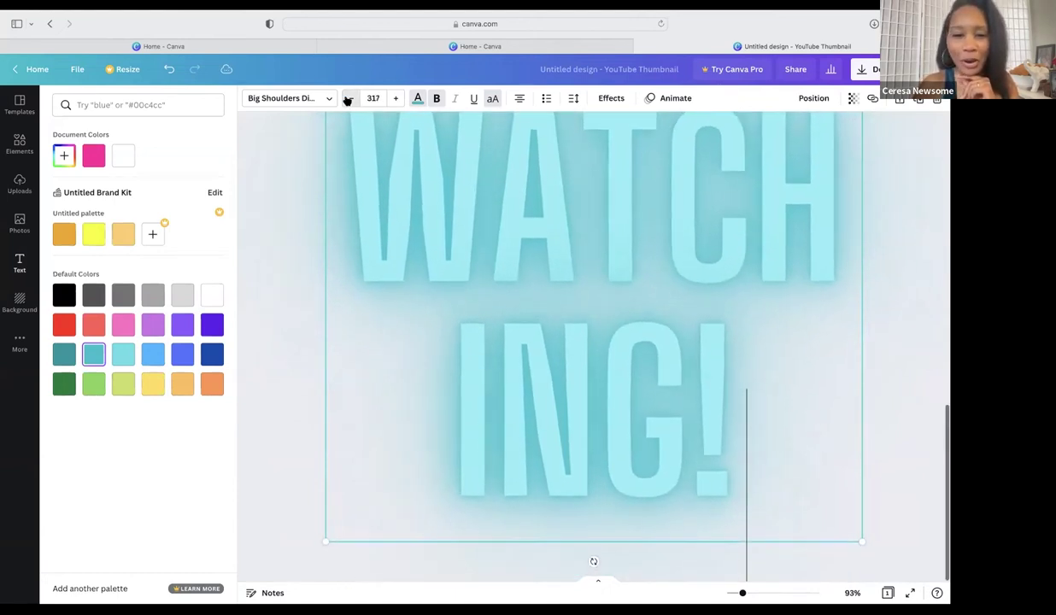
click(347, 98)
click(348, 98)
click(348, 98)
click(348, 99)
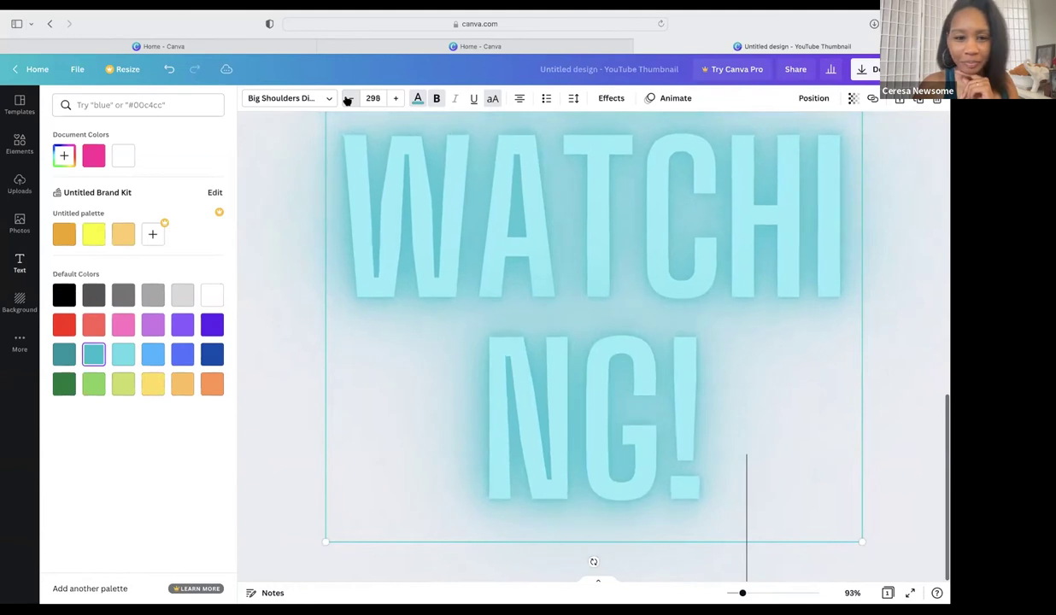
click(348, 99)
click(348, 98)
click(348, 98)
click(348, 98)
click(348, 99)
click(348, 99)
click(348, 99)
click(348, 98)
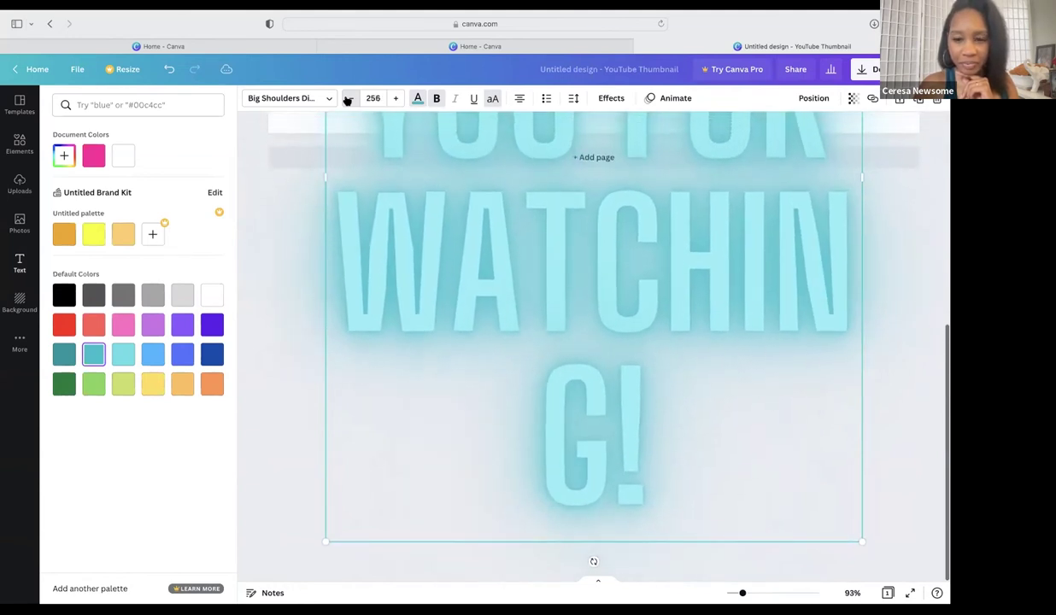
click(348, 98)
click(348, 98)
click(348, 99)
click(348, 99)
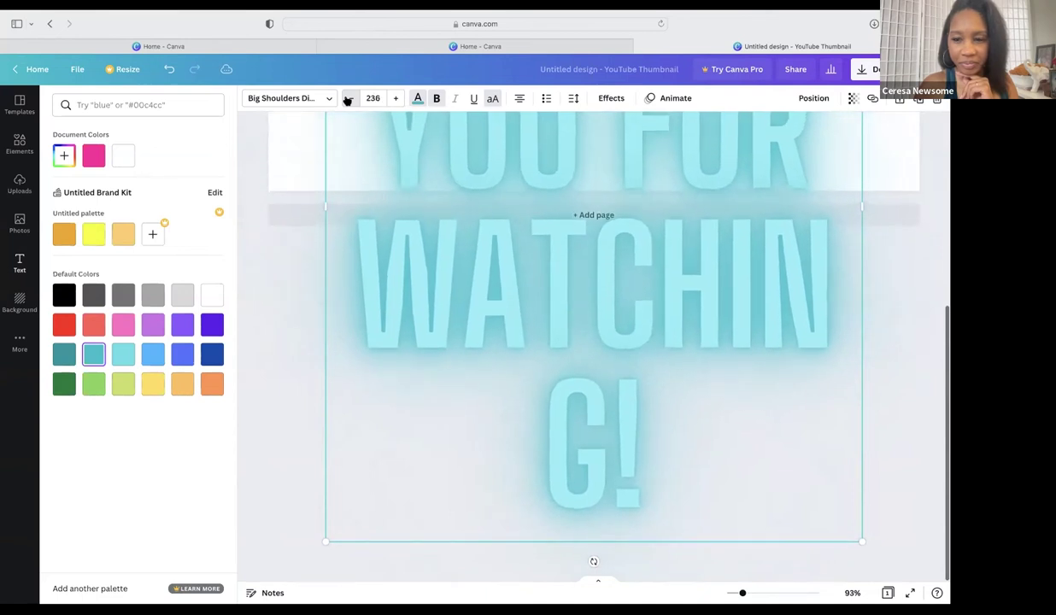
click(348, 98)
click(347, 99)
click(348, 98)
click(348, 98)
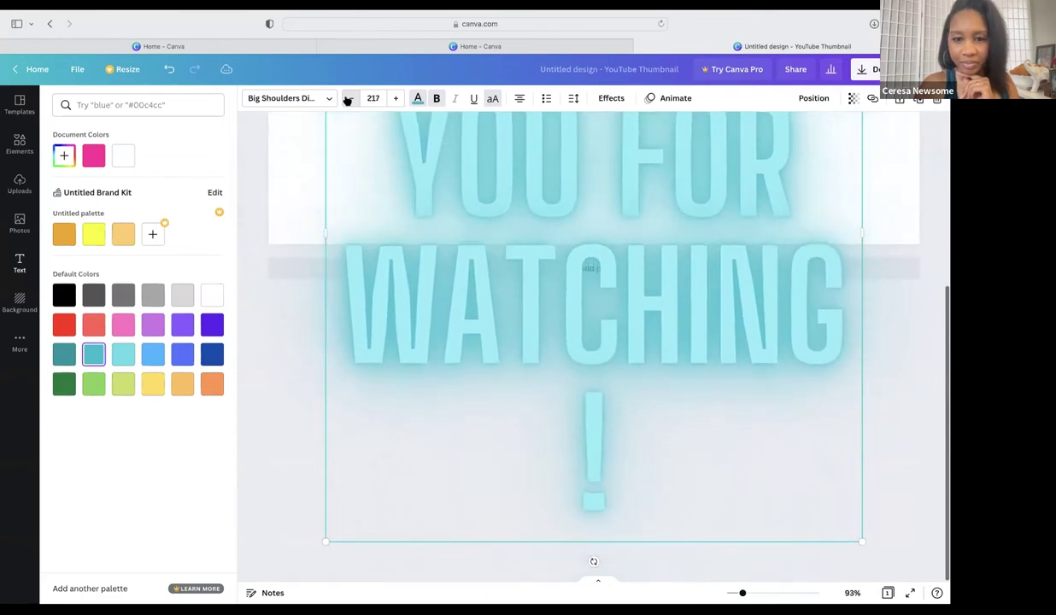
click(348, 98)
click(348, 98)
click(348, 99)
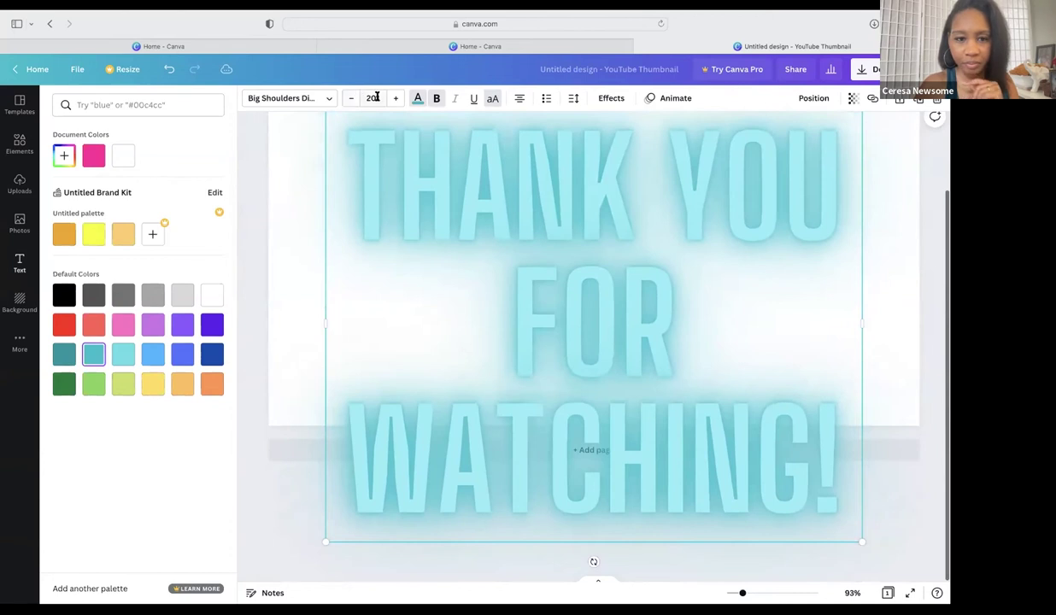
click(350, 99)
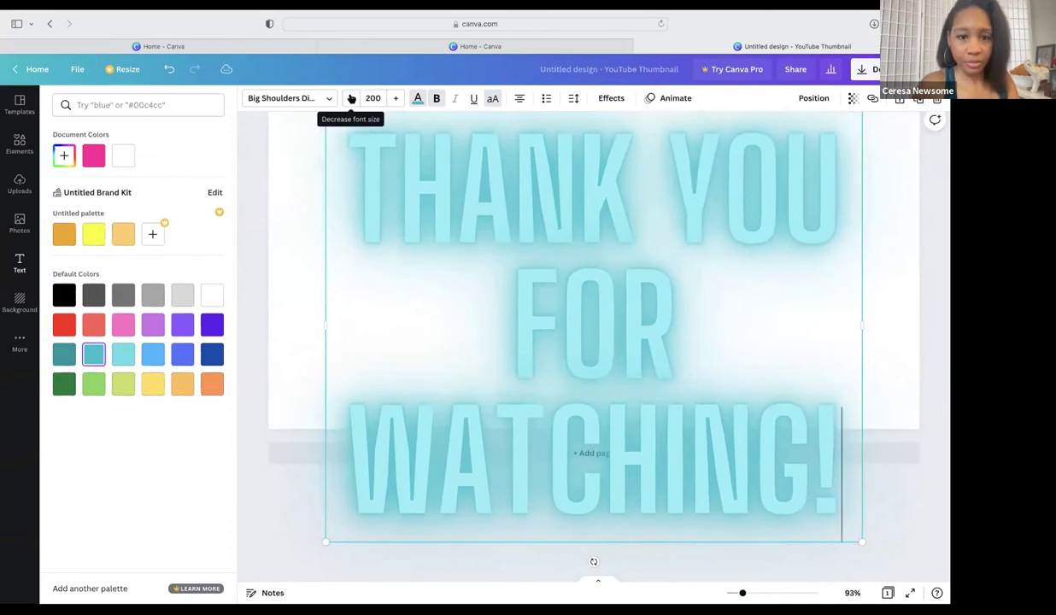
Step: Set the font size of the "THANK YOU FOR WATCHING!" text to 50 and raise it gradually to 74
click(372, 99)
text(50)
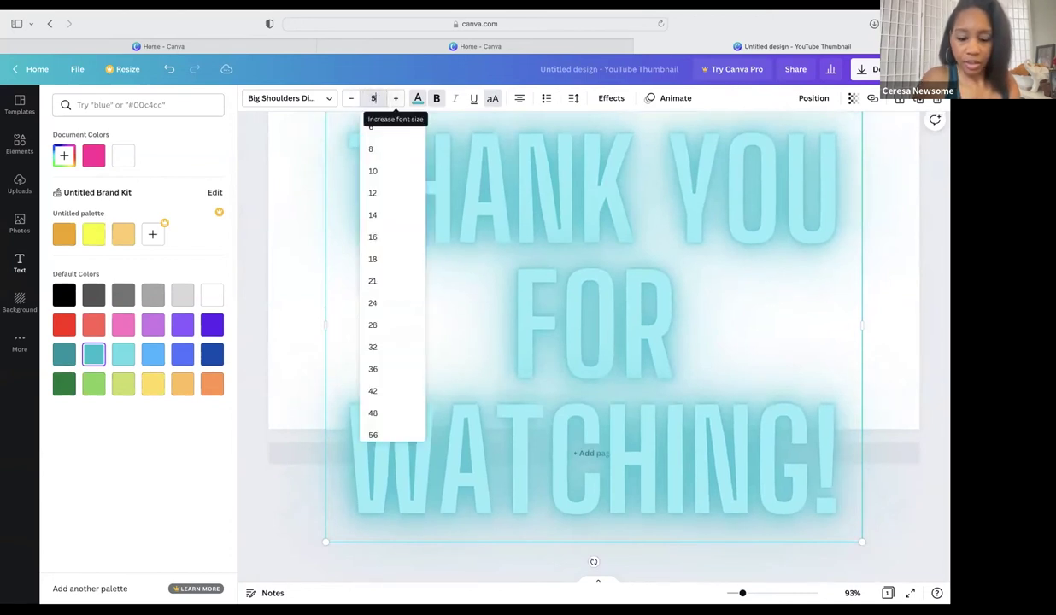
key(Return)
click(395, 98)
click(395, 98)
click(395, 98)
click(394, 98)
click(394, 98)
click(395, 98)
click(395, 98)
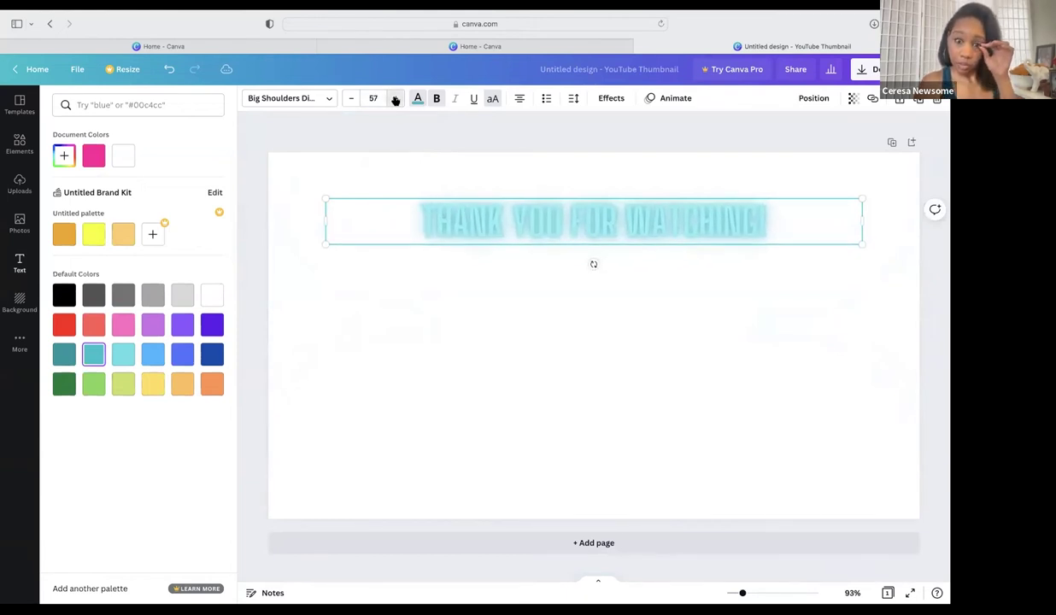
click(395, 99)
click(395, 99)
click(394, 98)
click(394, 99)
click(394, 99)
click(395, 98)
click(395, 98)
click(395, 99)
click(395, 99)
click(395, 98)
click(395, 98)
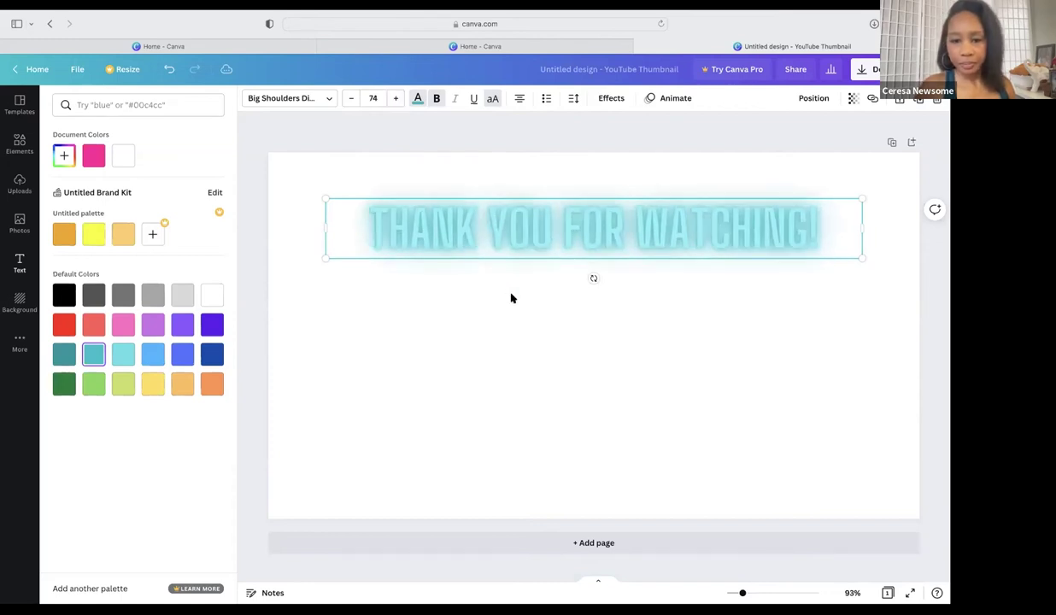
Step: Move the "THANK YOU FOR WATCHING!" text slightly higher on the page and deselect it
click(497, 229)
click(464, 332)
click(484, 217)
mouse_move(465, 217)
mouse_down()
mouse_move(469, 195)
mouse_move(462, 206)
mouse_up()
click(464, 301)
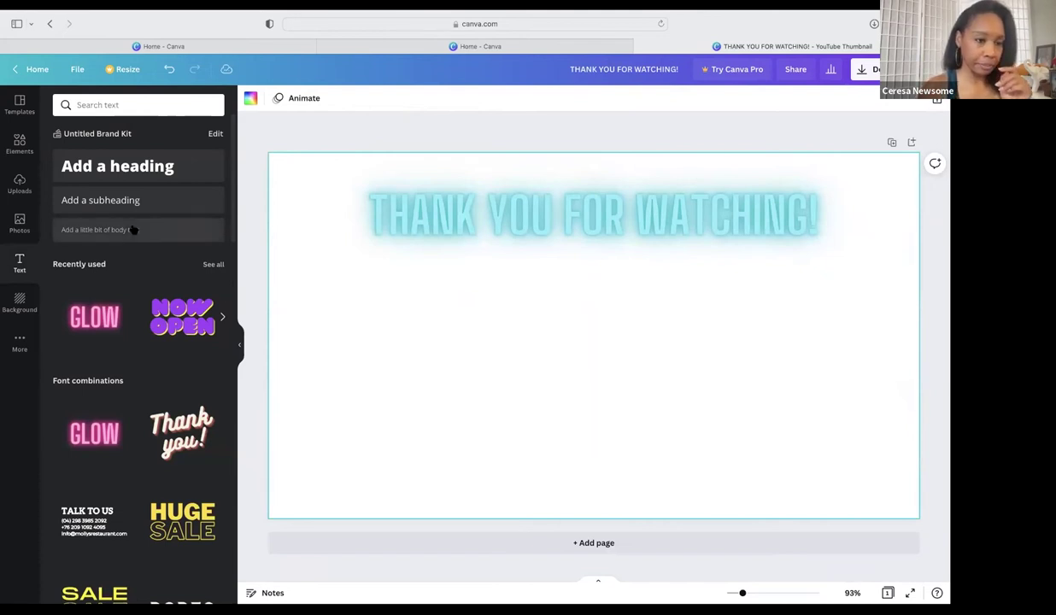
Step: Find circle elements using the Circle suggestion and add the animated mint-green ring with surrounding dots below the heading text
click(119, 104)
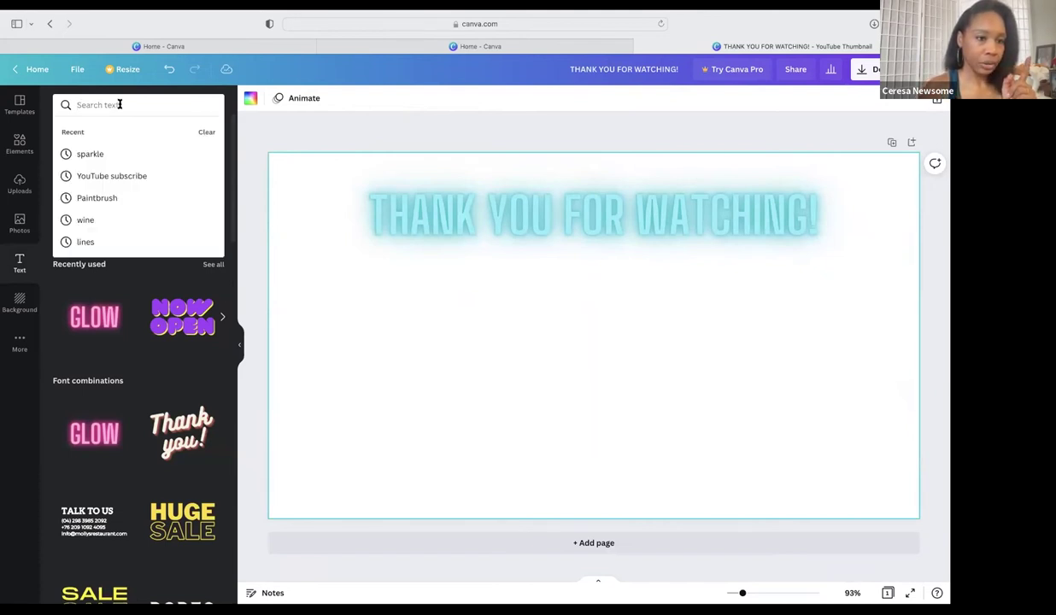
click(26, 148)
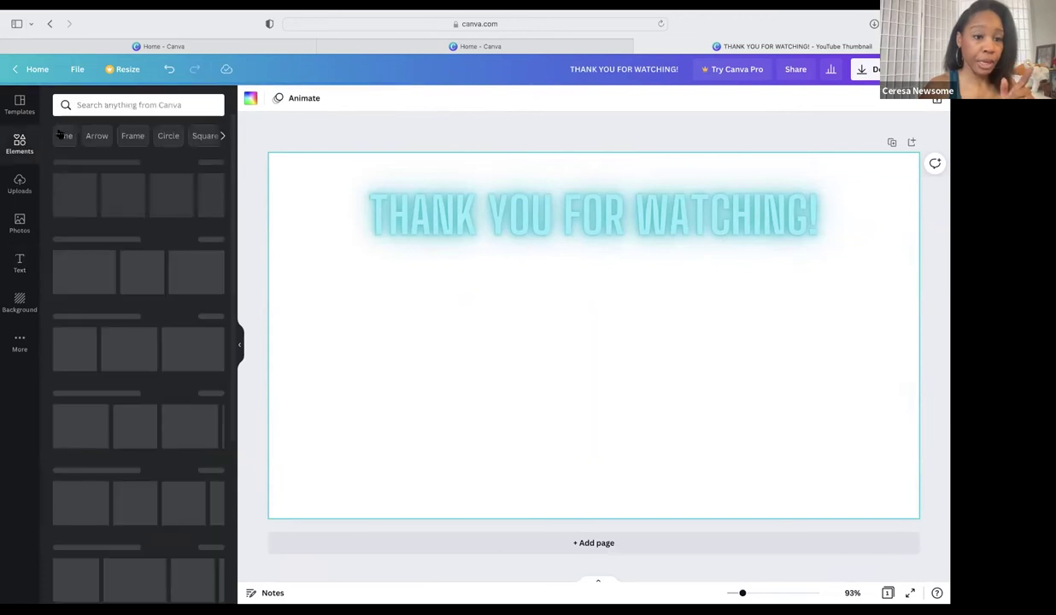
click(168, 135)
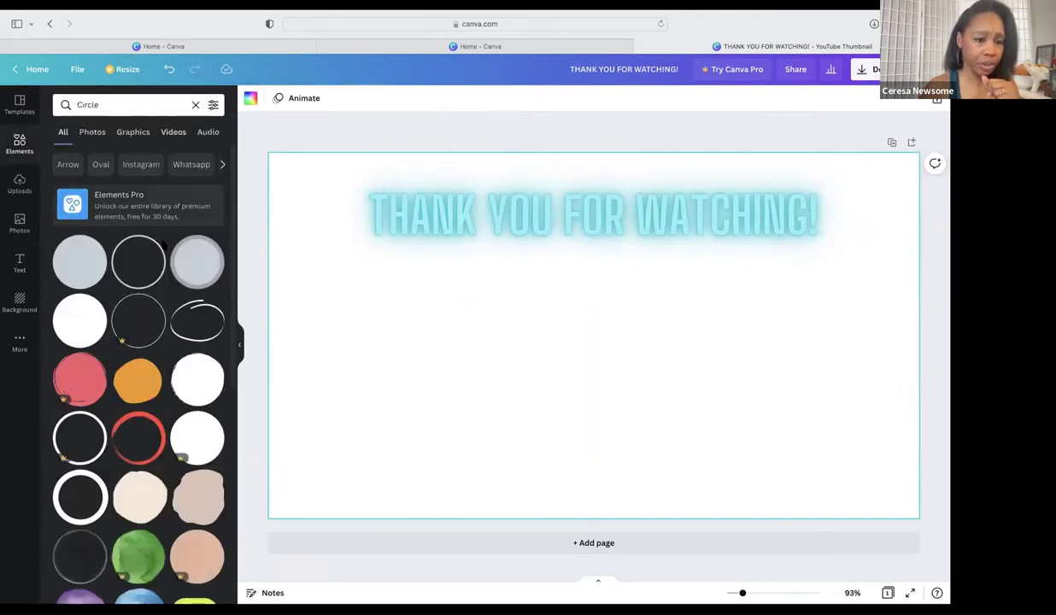
scroll(162, 246, down, 2)
scroll(162, 245, down, 5)
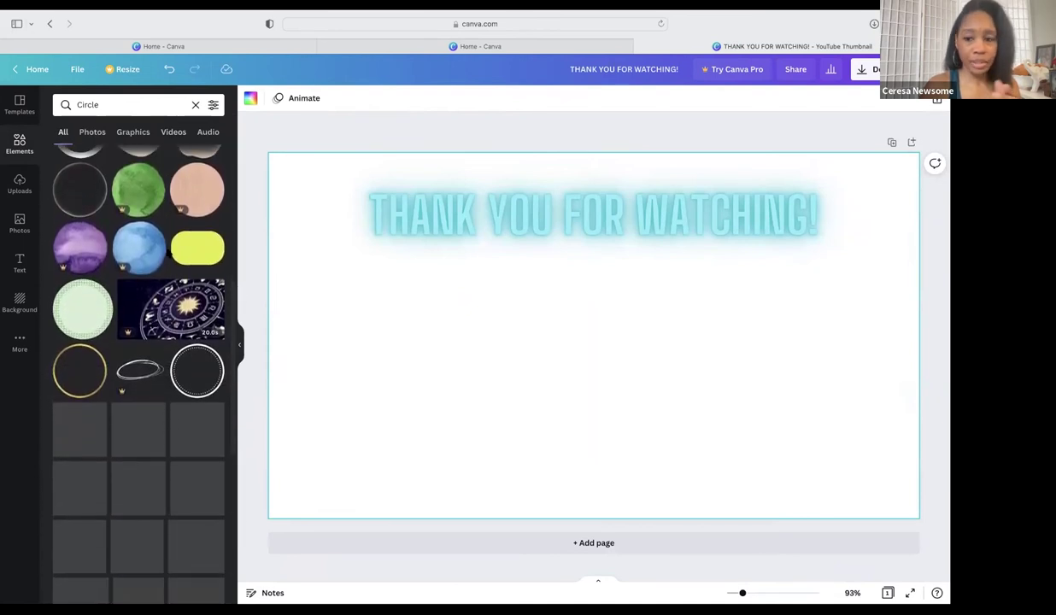
scroll(173, 255, down, 1)
scroll(173, 248, down, 4)
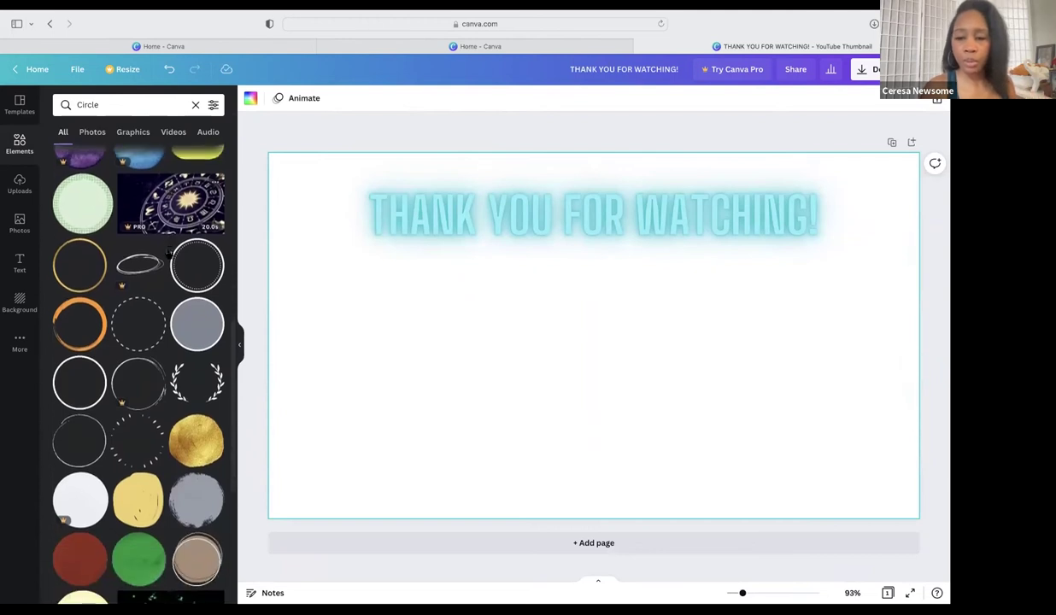
scroll(172, 250, down, 3)
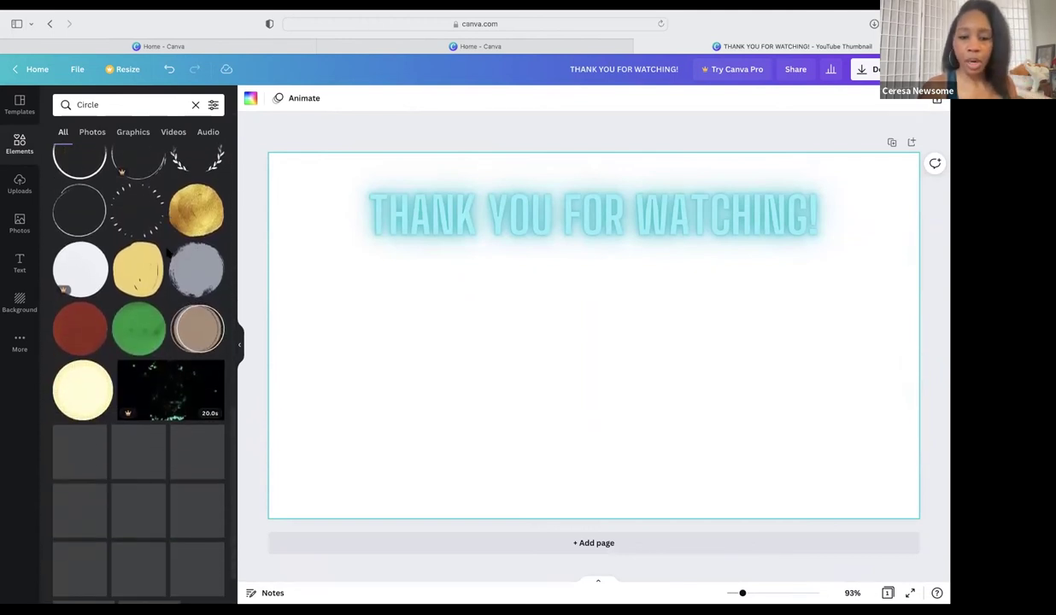
scroll(169, 249, down, 6)
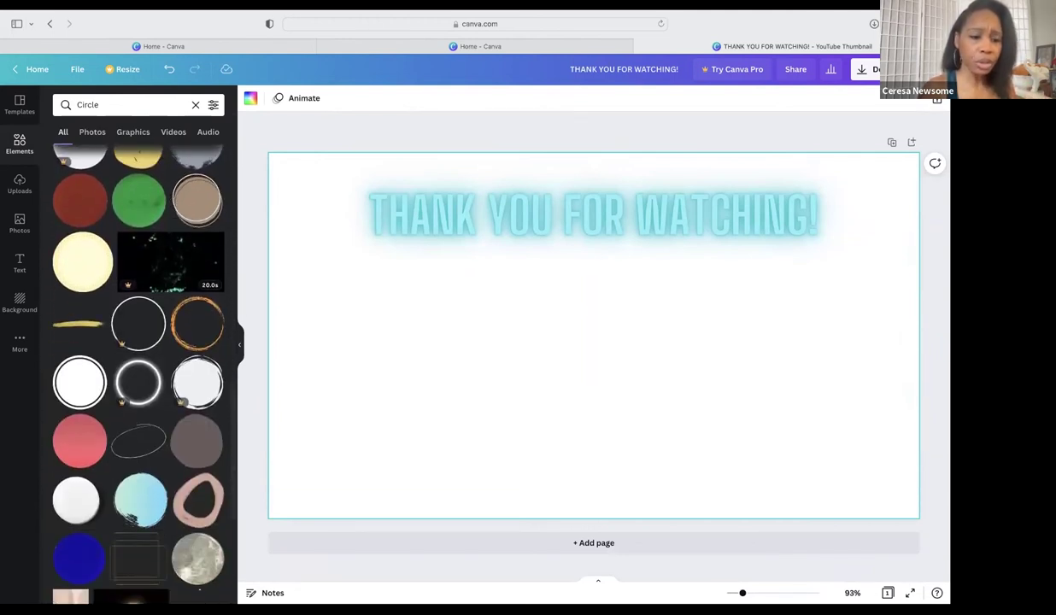
scroll(168, 251, down, 3)
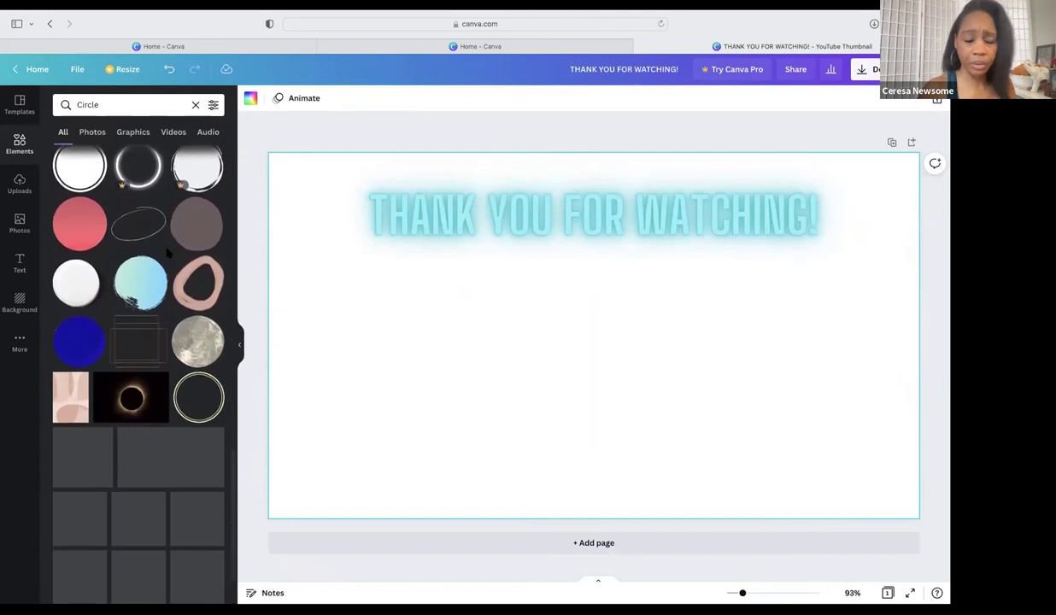
scroll(168, 251, down, 2)
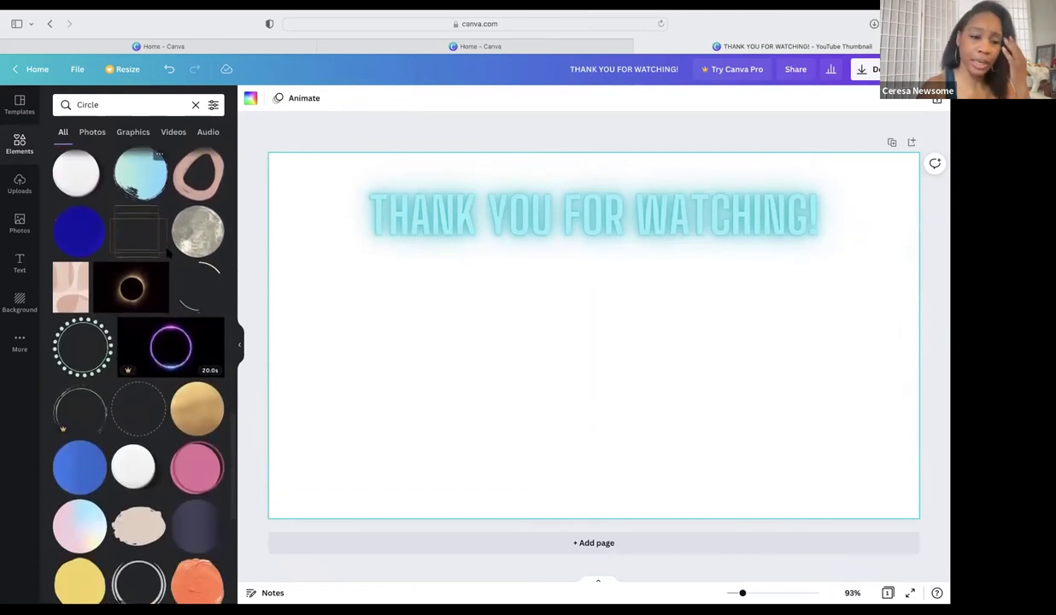
drag(101, 326, 472, 254)
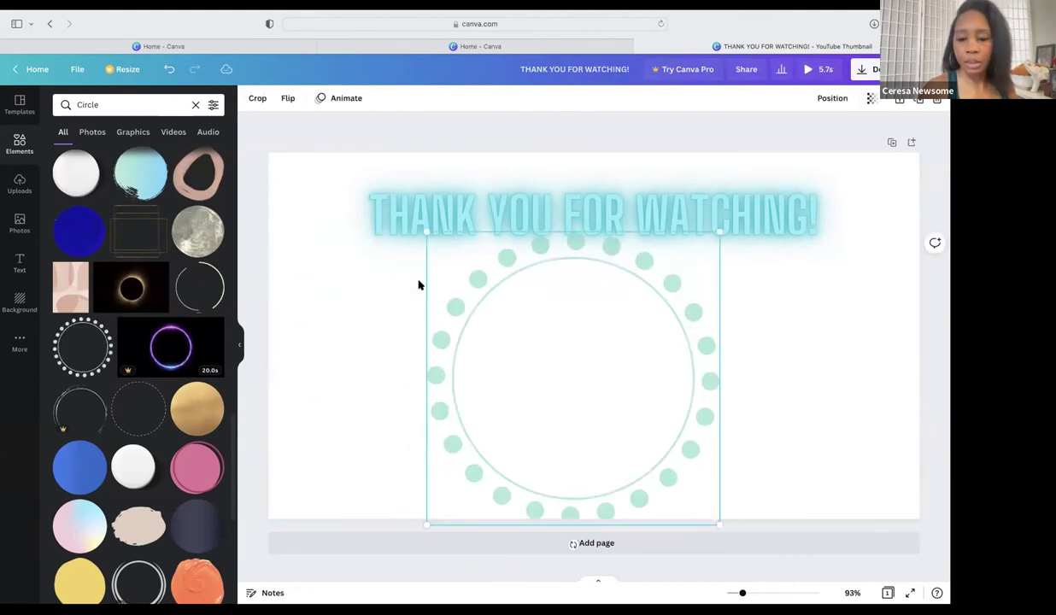
Step: Shrink the dotted circle and centre it beneath the "THANK YOU FOR WATCHING!" text, and clear the element search
drag(427, 525, 532, 440)
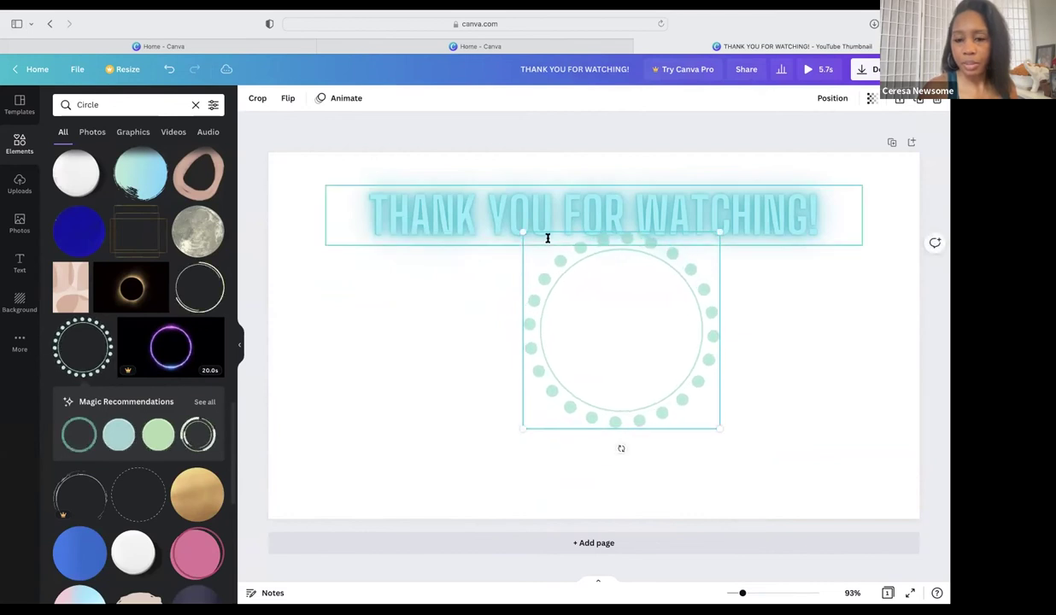
drag(556, 267, 530, 311)
drag(527, 328, 531, 289)
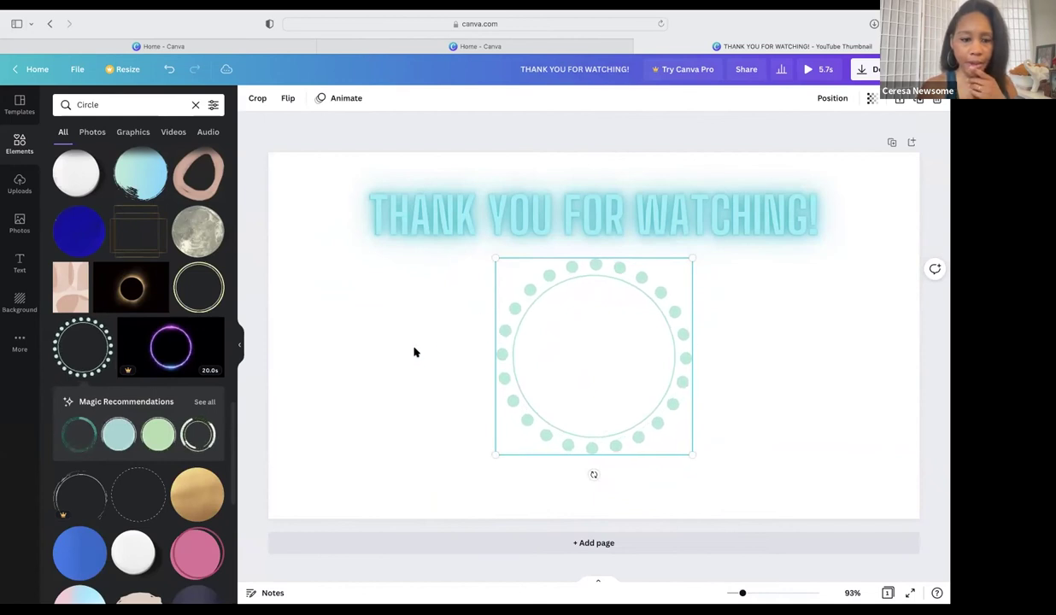
click(330, 309)
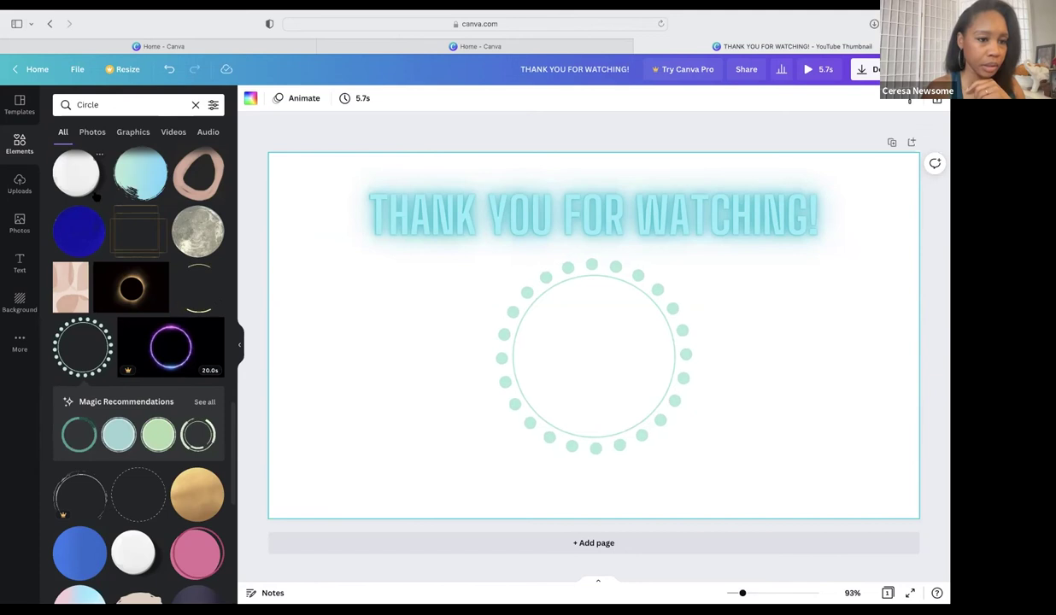
click(195, 104)
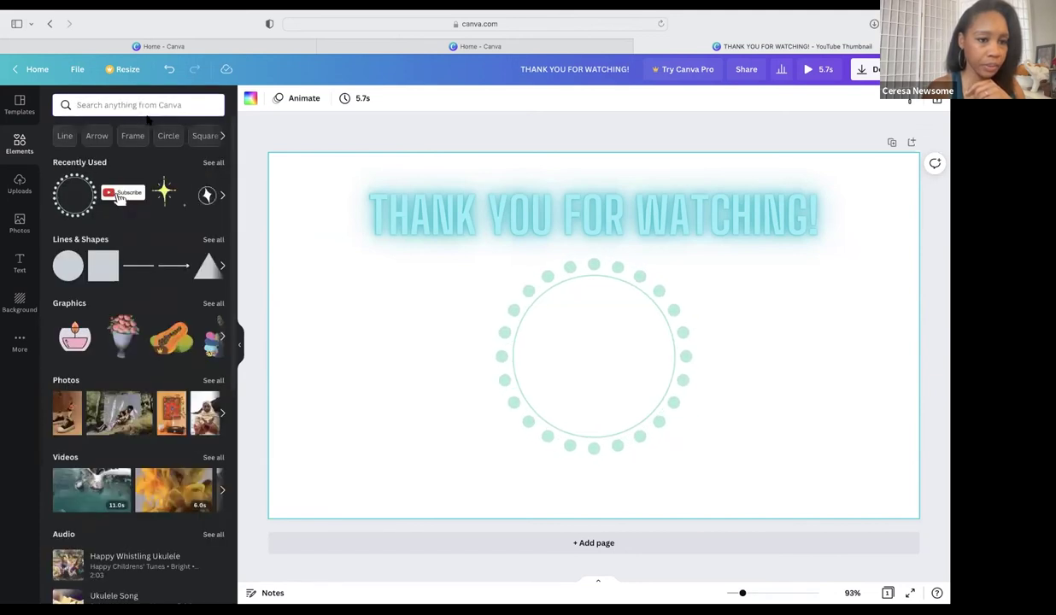
Step: Find frame elements using the Frame suggestion and add the plain circular frame to the page over the dotted ring
click(133, 135)
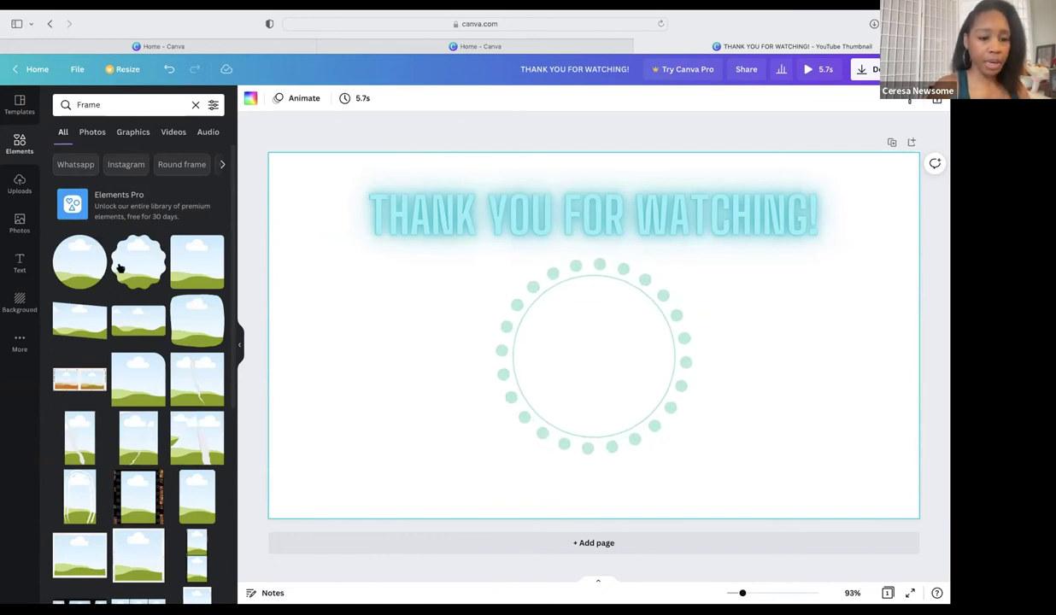
scroll(123, 388, down, 5)
scroll(130, 363, down, 1)
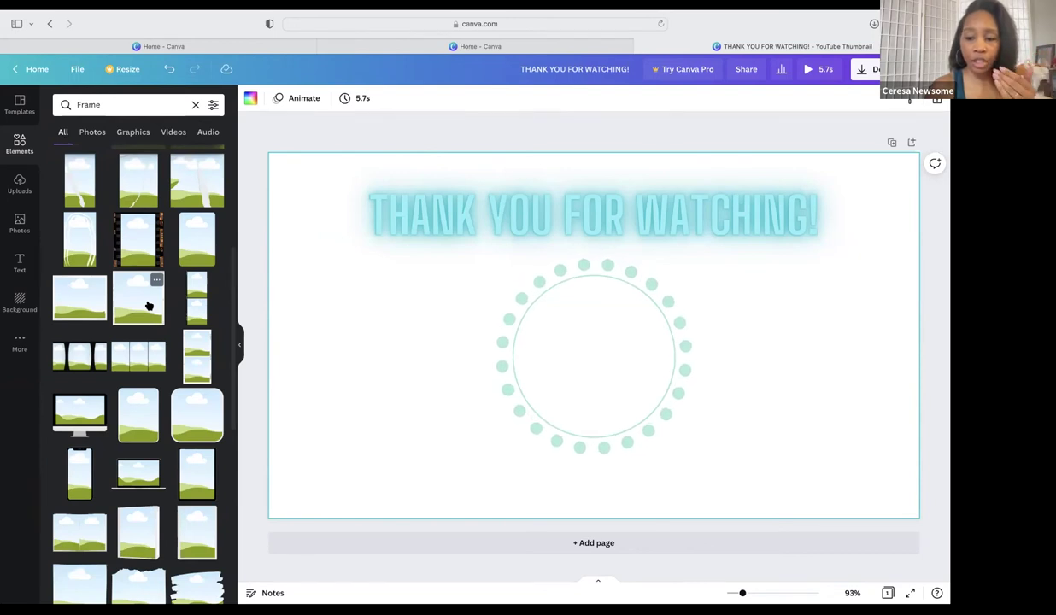
scroll(148, 305, up, 6)
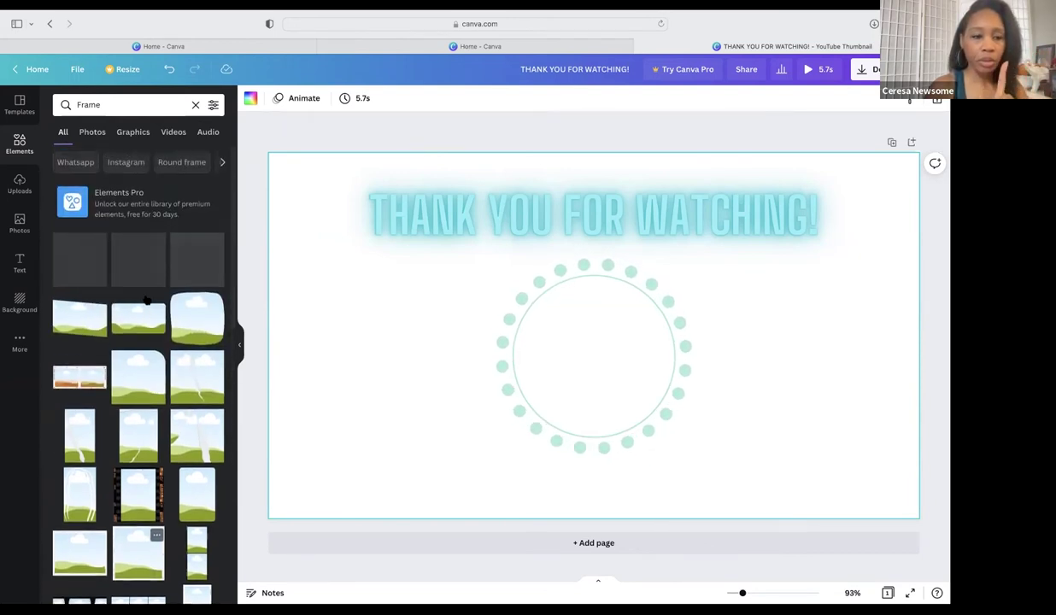
drag(87, 268, 525, 296)
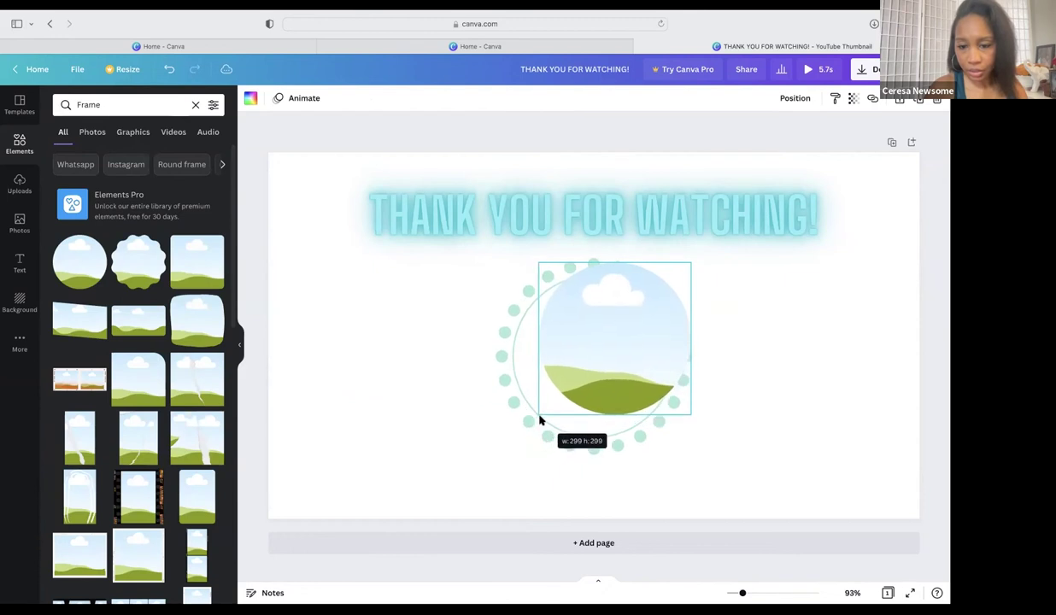
Step: Resize the circular frame to about 299 by 299, centre it inside the dotted mint-green ring, and deselect it
drag(539, 420, 539, 421)
drag(596, 330, 581, 344)
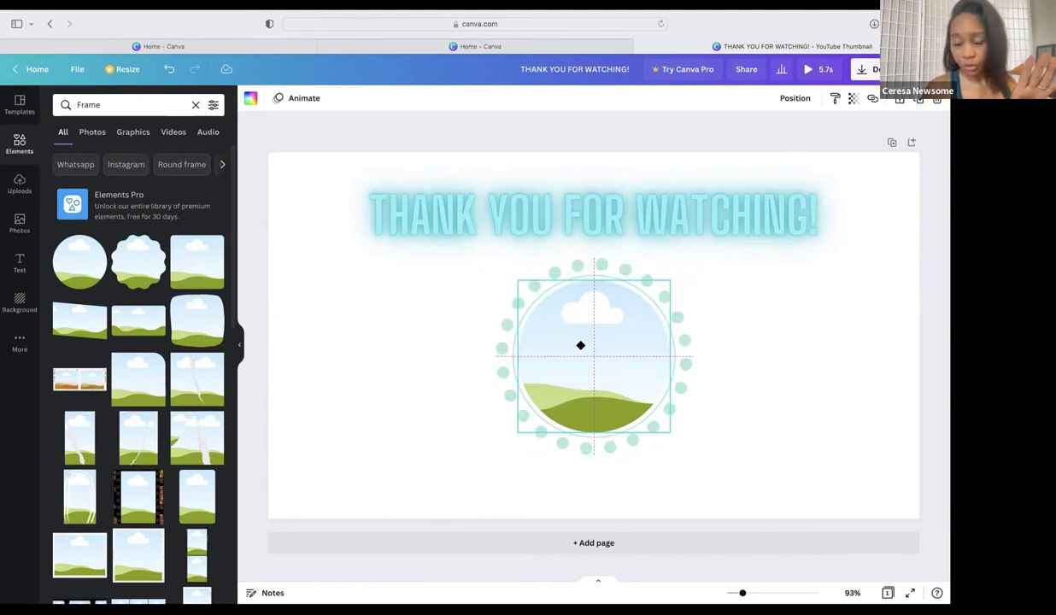
drag(580, 349, 580, 349)
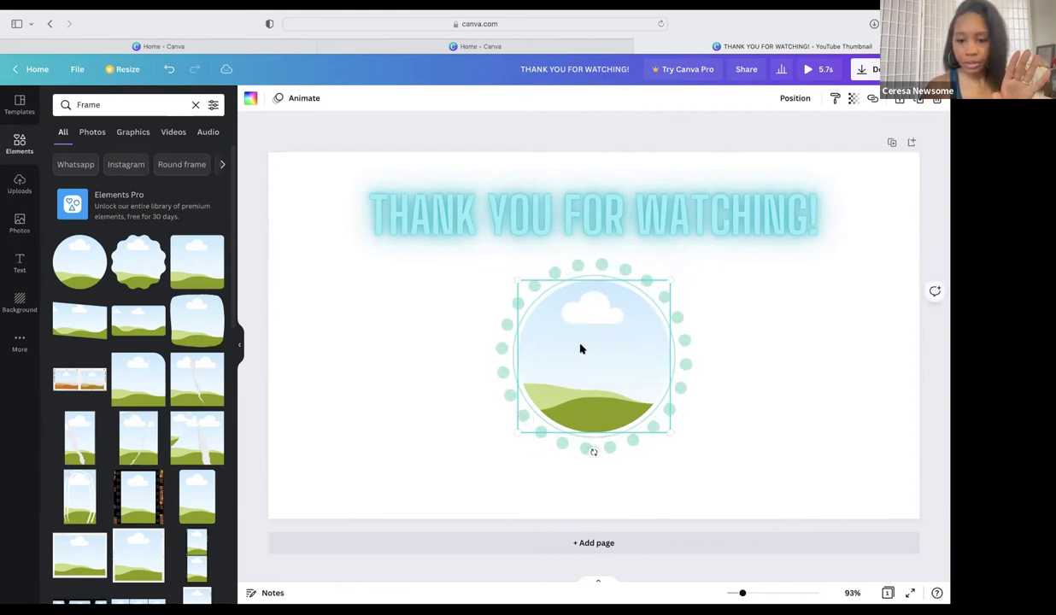
click(460, 319)
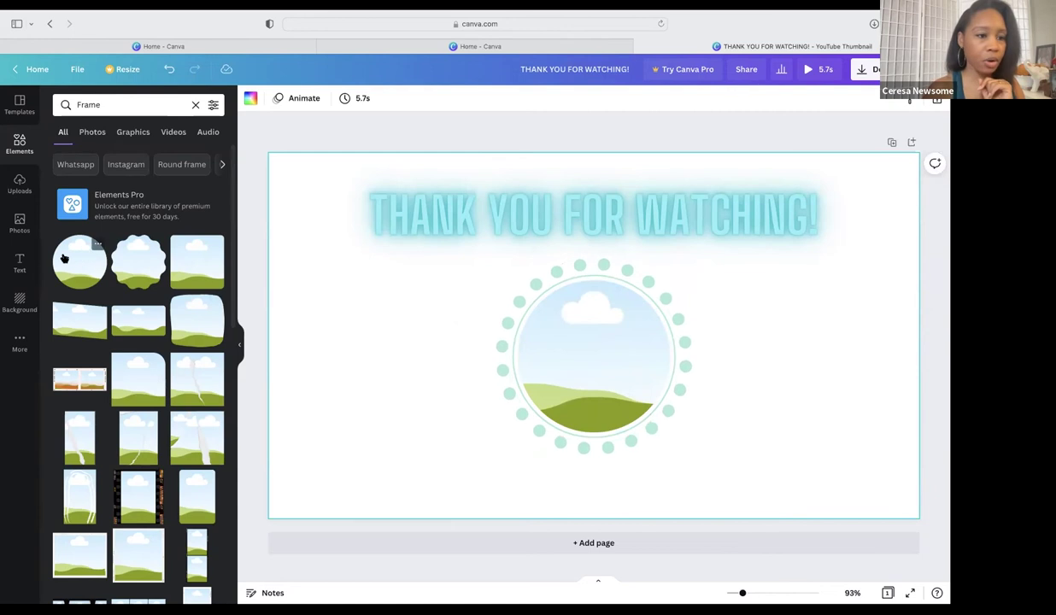
Step: Open the uploaded images
click(19, 184)
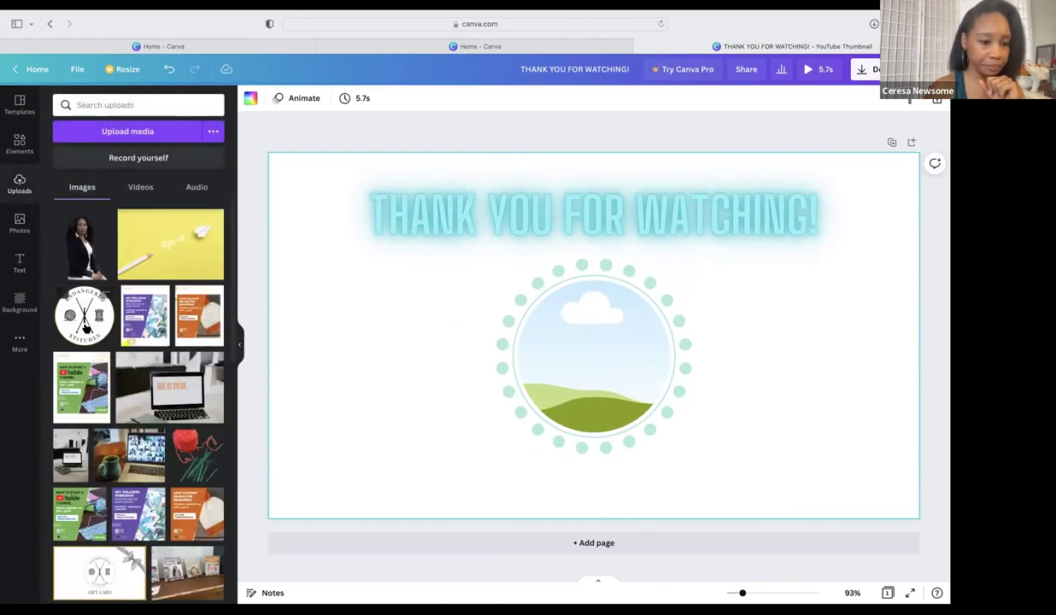